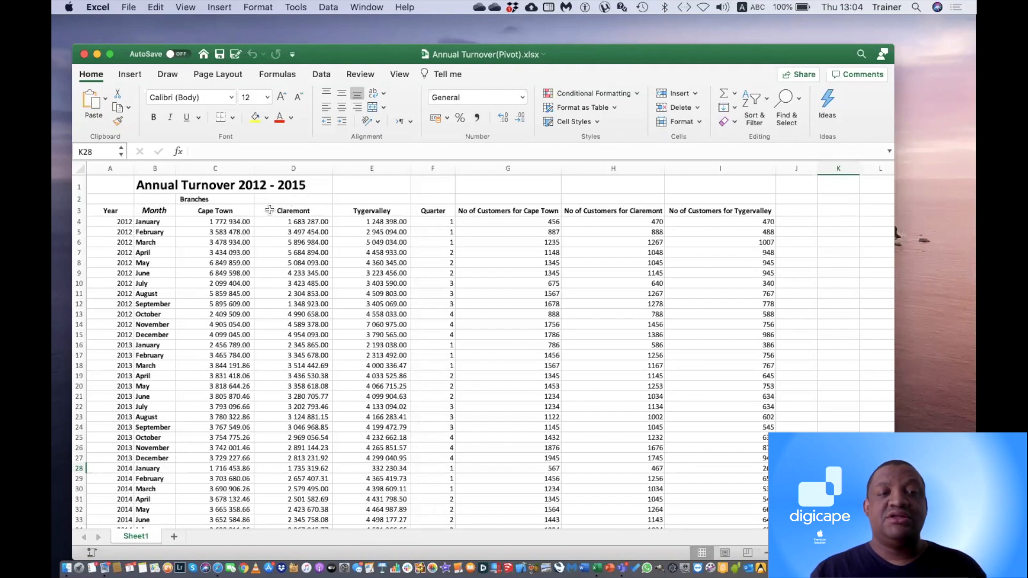
click(280, 406)
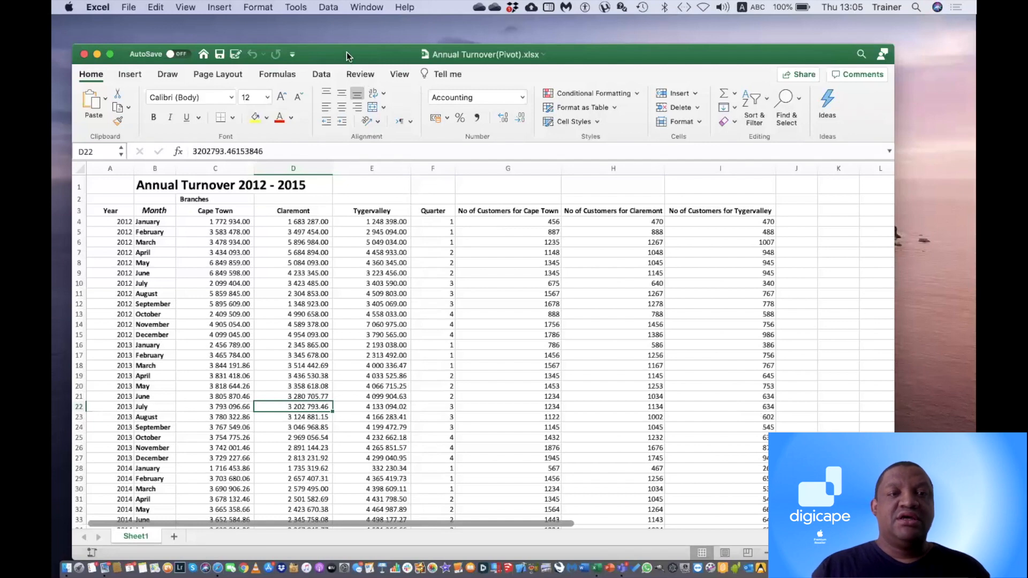
drag(346, 52, 312, 55)
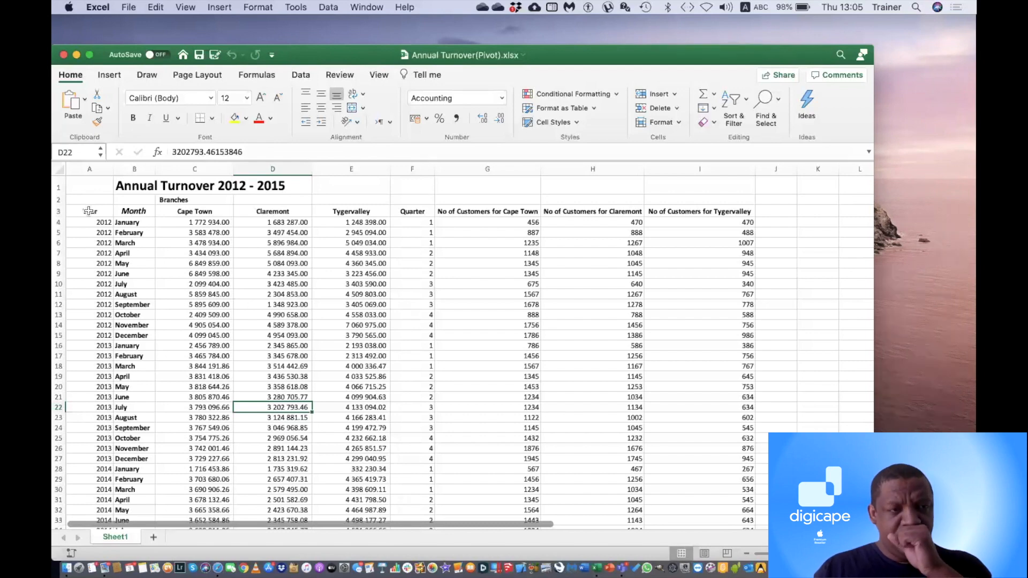
Review the extent of the turnover data and select the whole range starting from the Year header
click(90, 211)
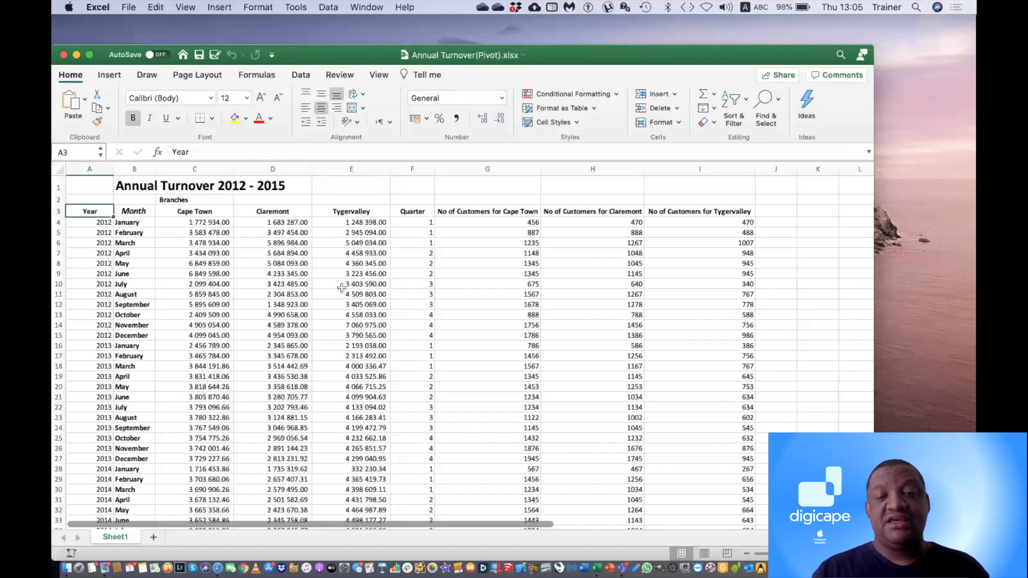
scroll(342, 287, down, 10)
scroll(342, 288, right, 2)
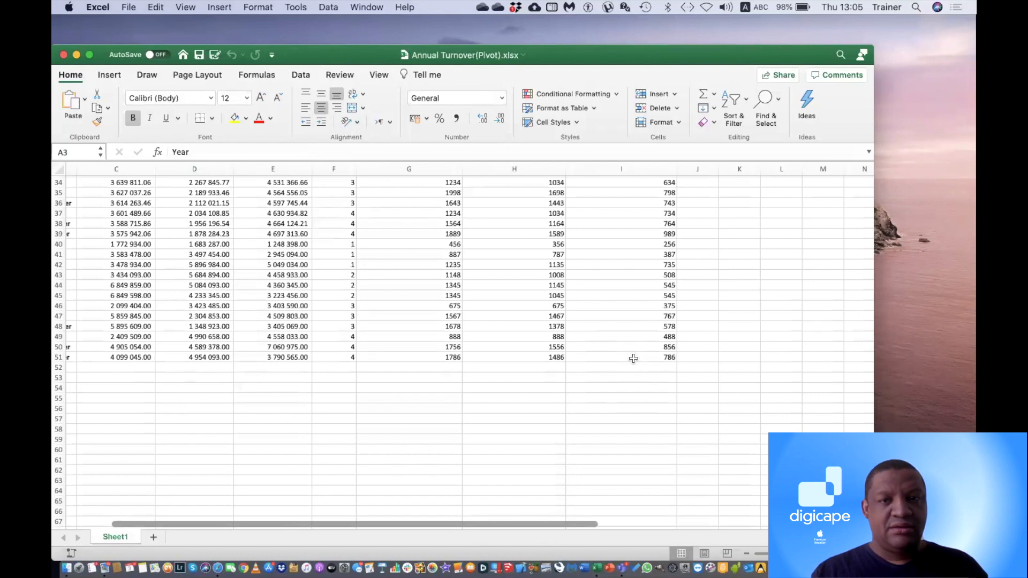
key(super+a)
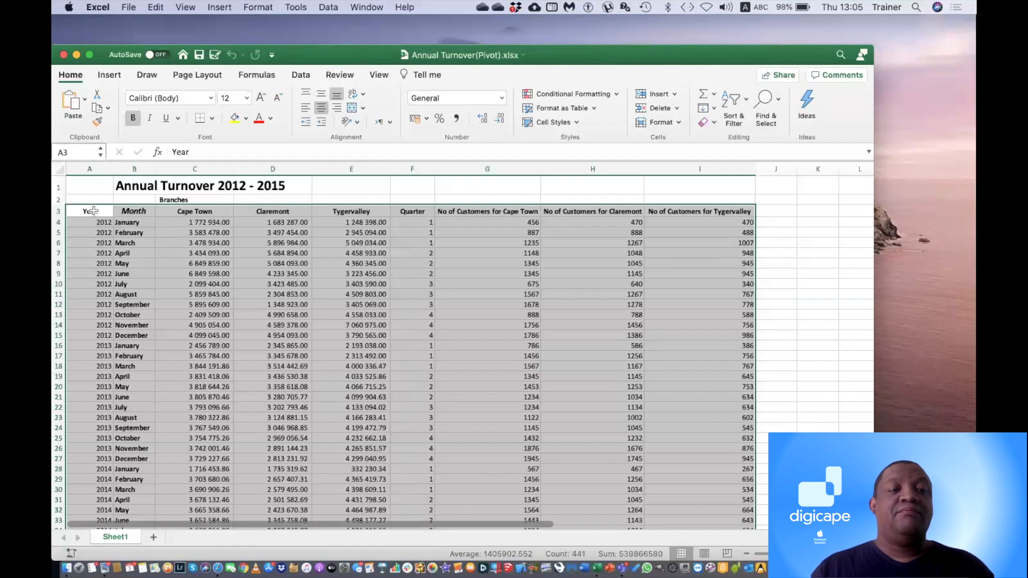
Try to add filters with only the Year header cell selected, and undo them
click(93, 211)
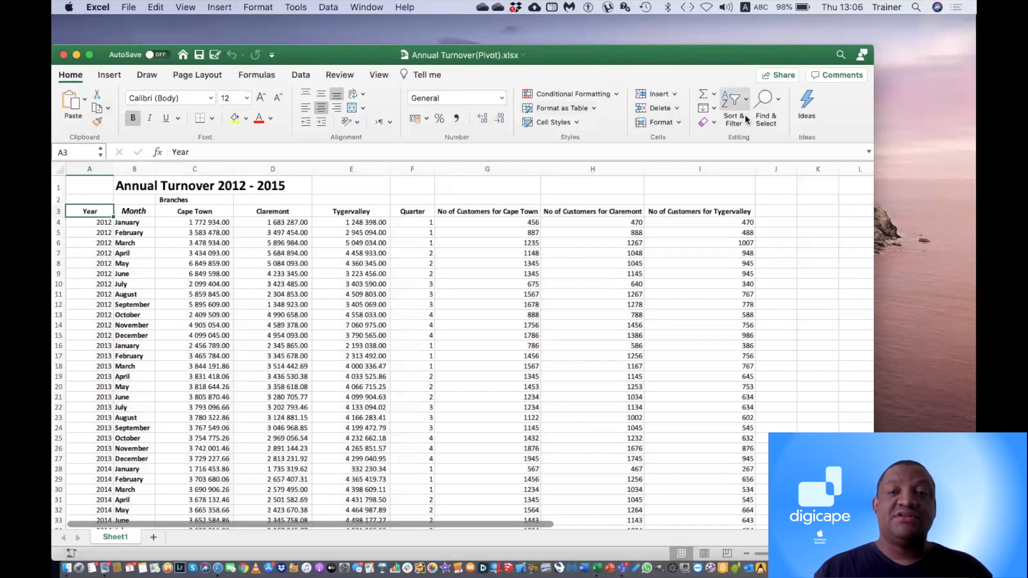
click(736, 102)
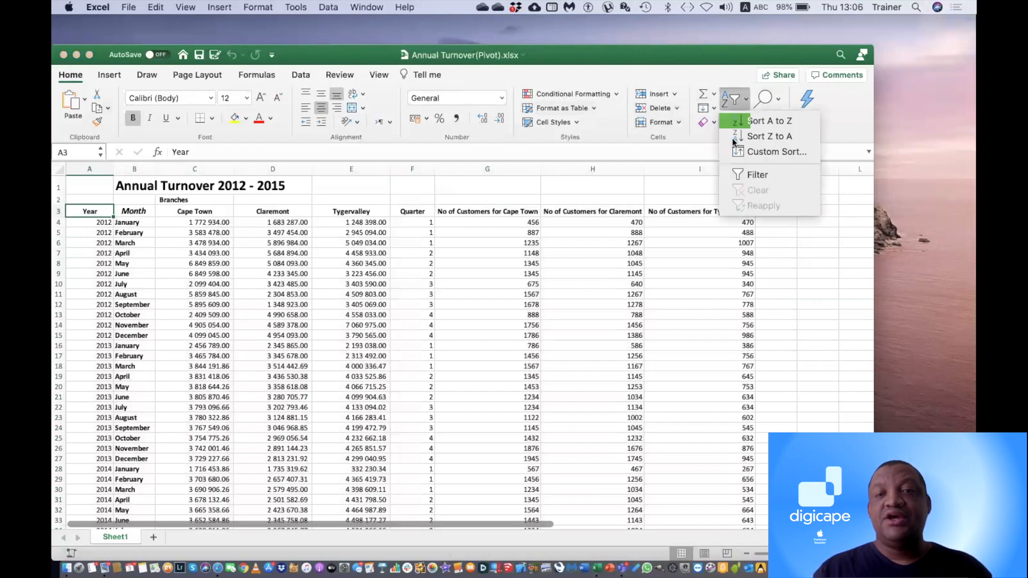
click(744, 175)
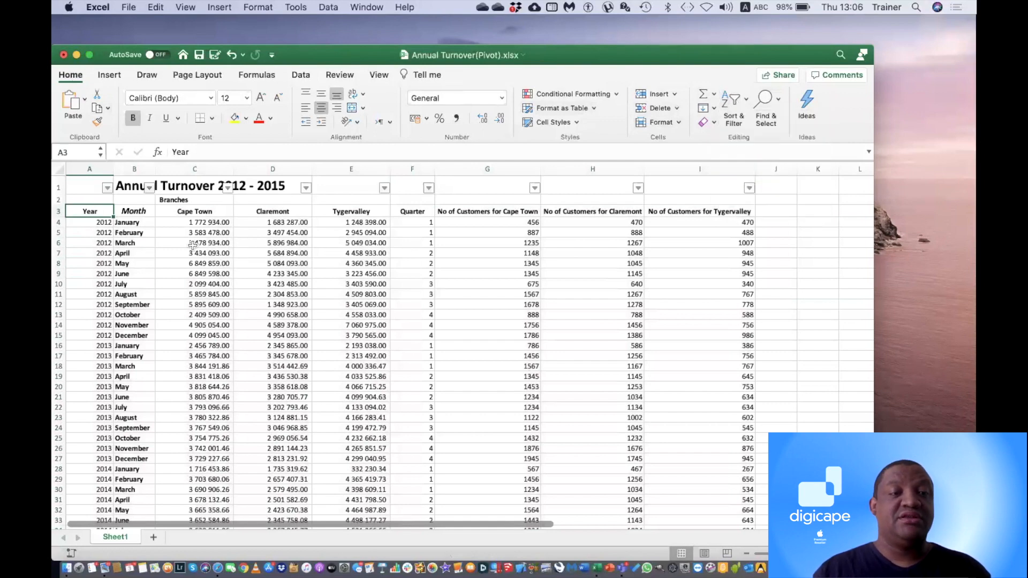
scroll(164, 238, up, 3)
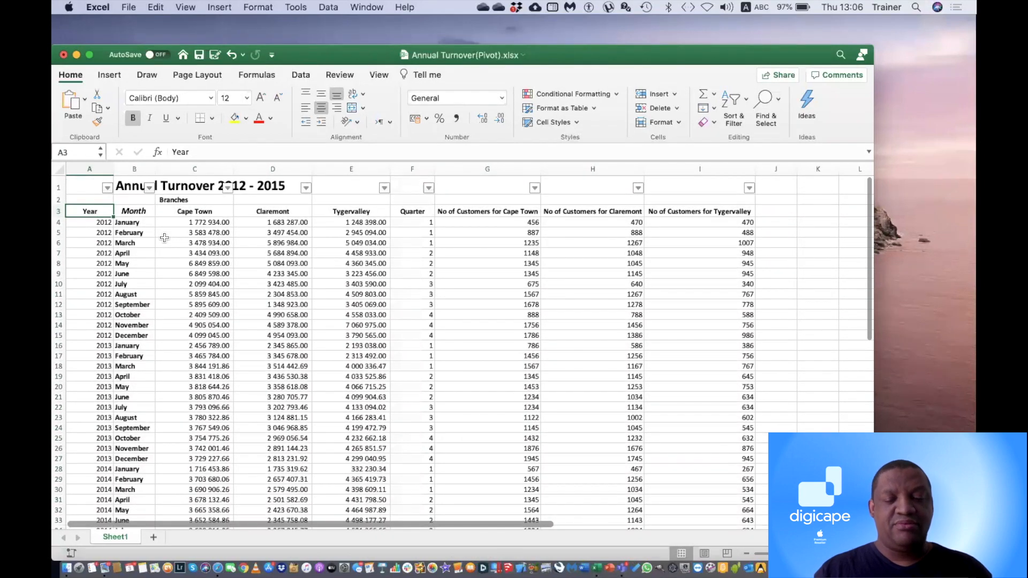
key(super+z)
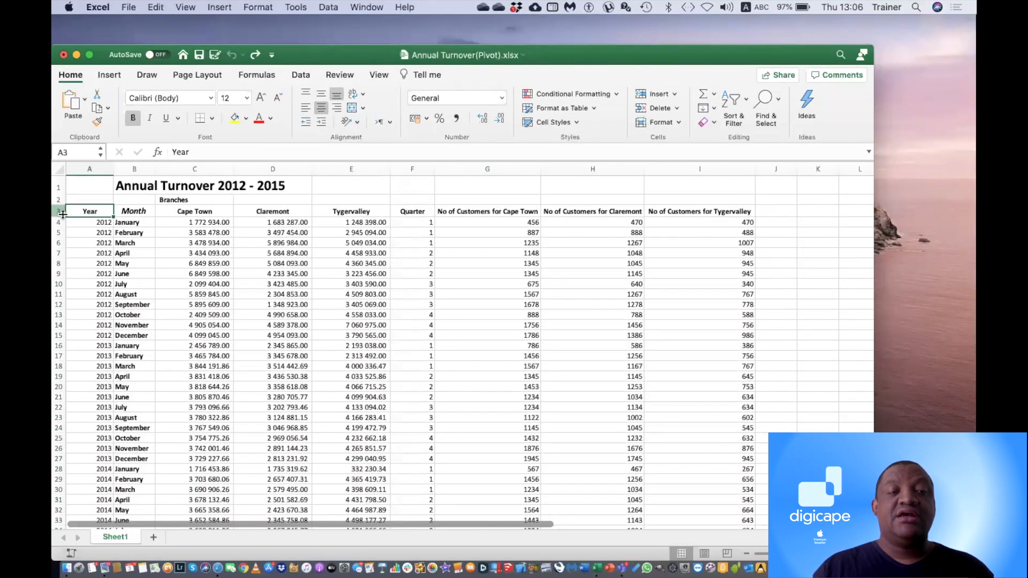
Add filters to the header row in row 3, from Year to No of Customers for Tygervalley
click(146, 213)
drag(88, 213, 659, 209)
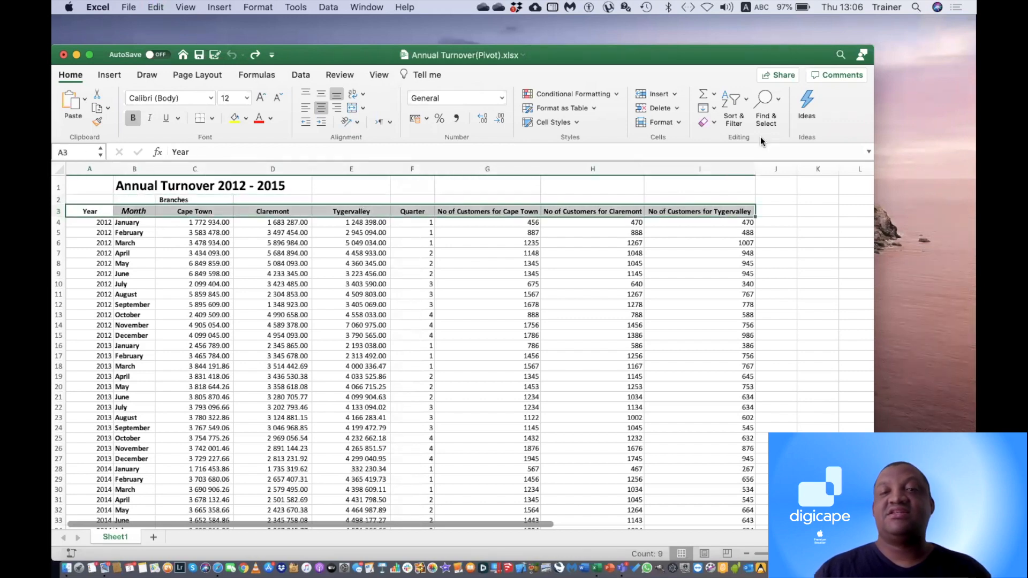
click(744, 101)
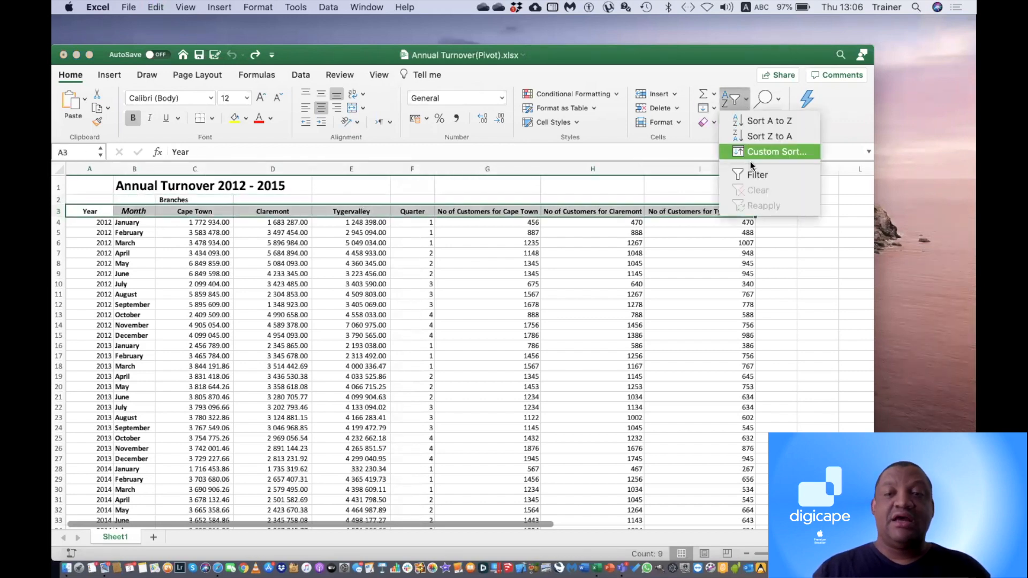
click(754, 175)
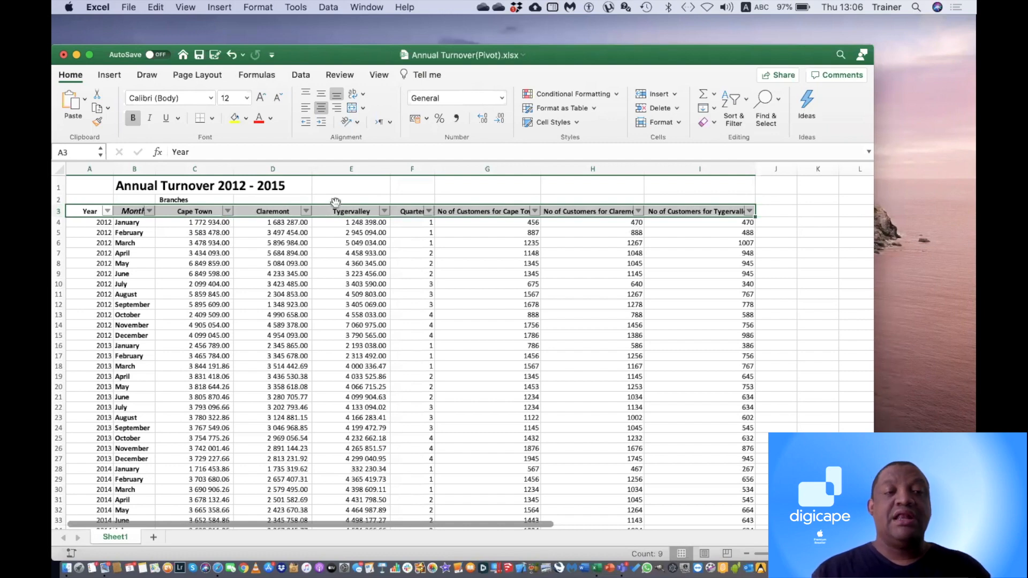
click(135, 232)
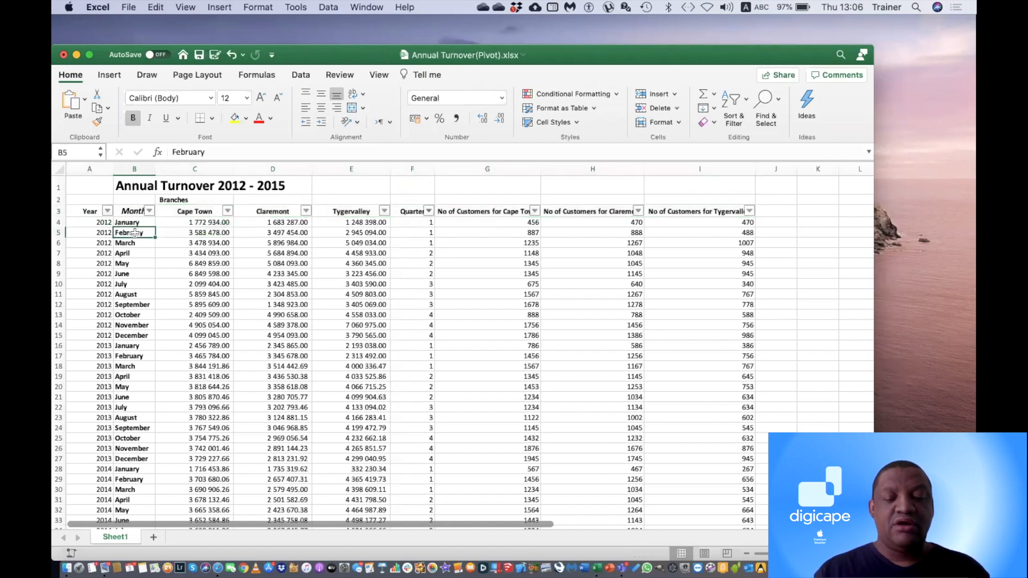
key(super+t)
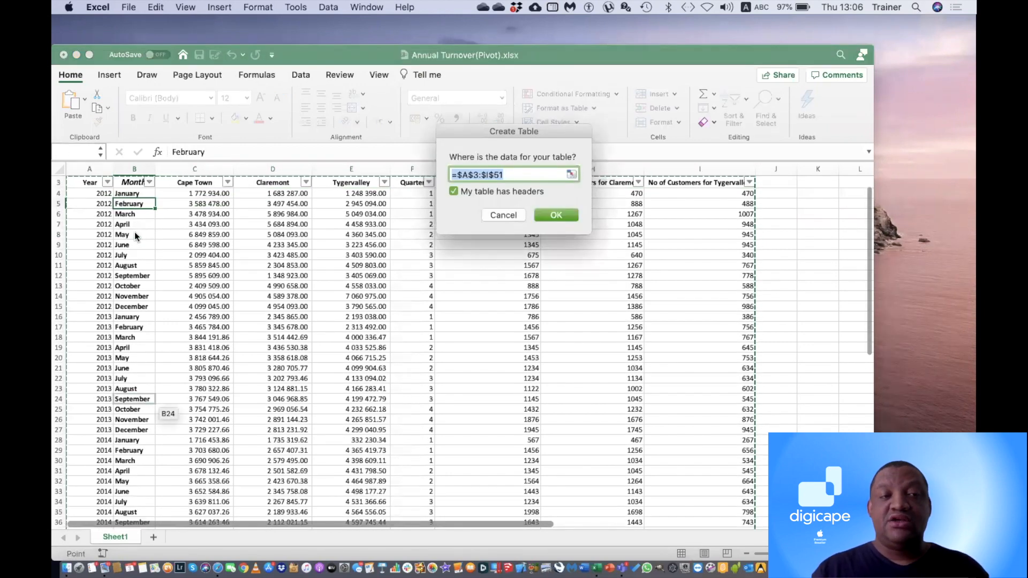
scroll(135, 236, up, 2)
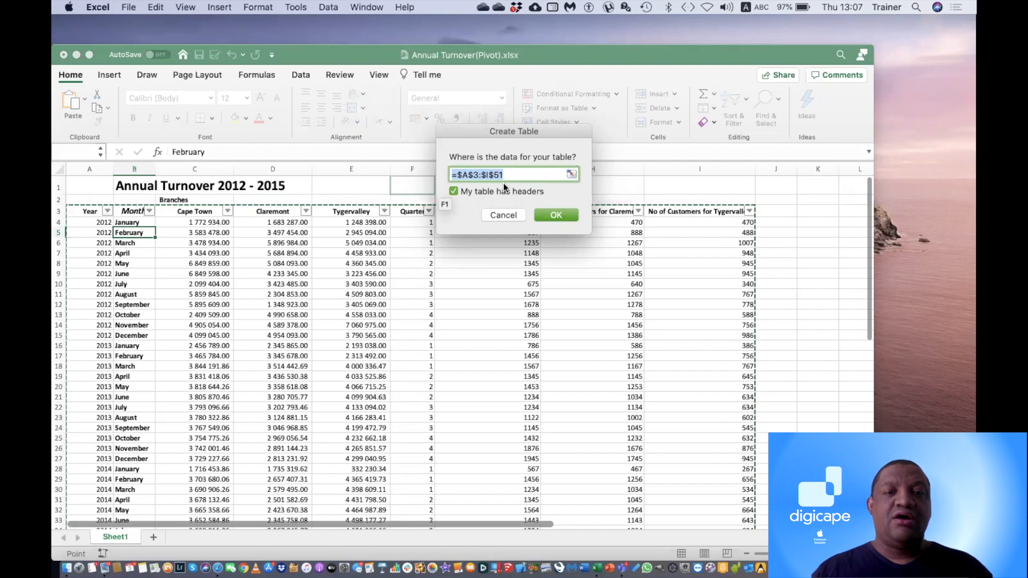
click(497, 214)
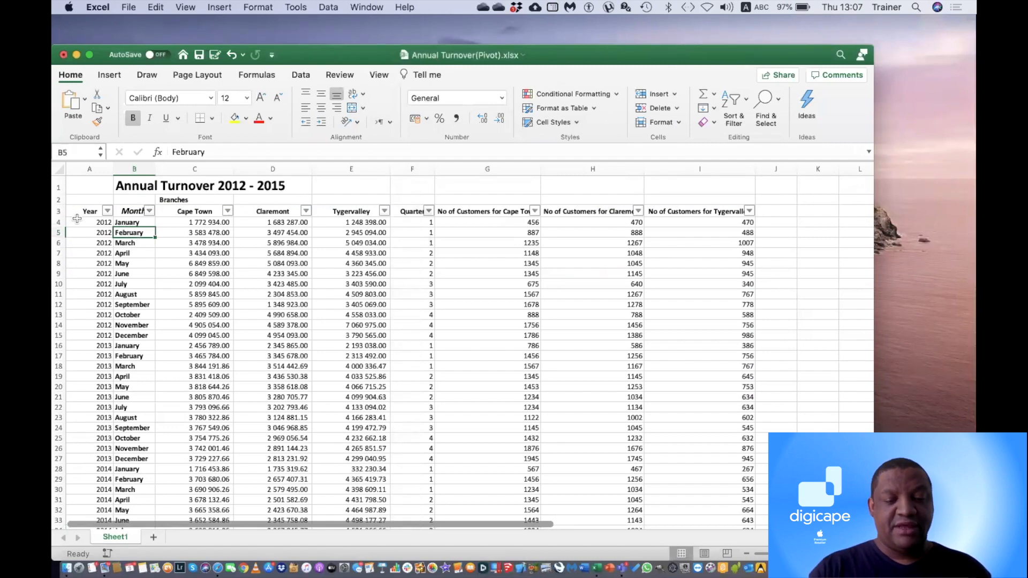
Convert the turnover data range A3:I51 into a table with headers
key(ctrl+t)
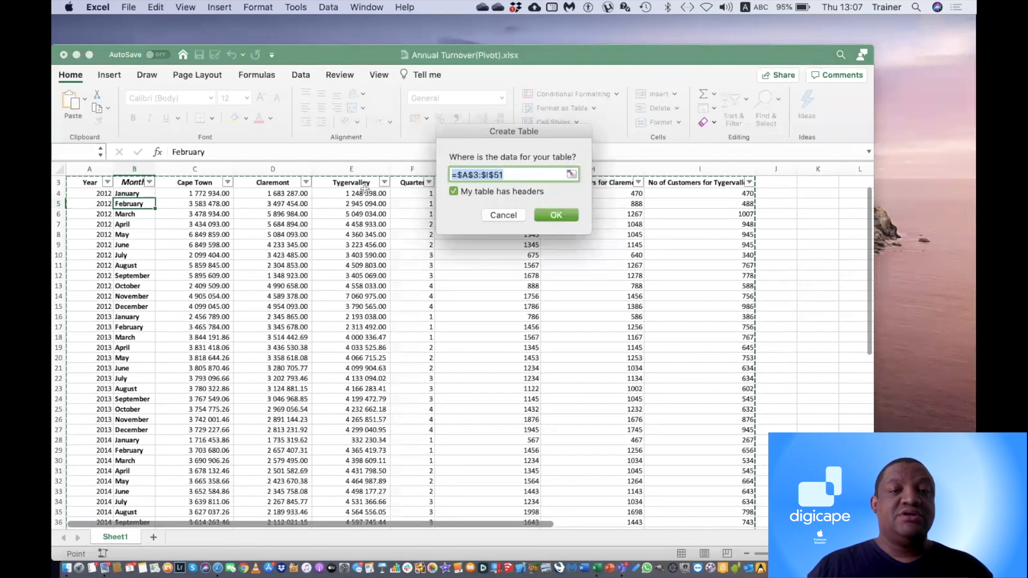
click(541, 217)
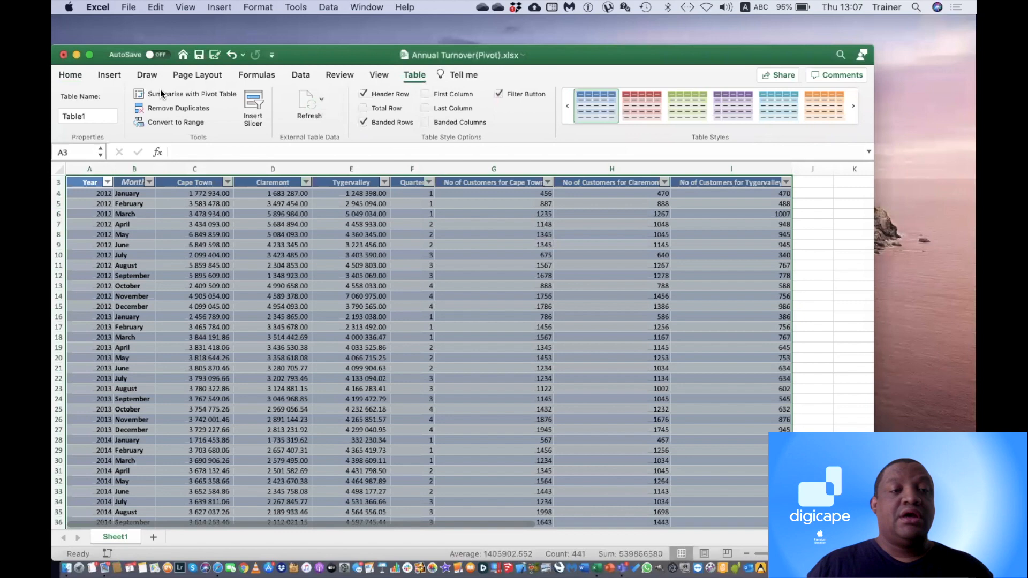
Try out a recommended pivot table for the turnover table and discard it together with its worksheet
click(121, 73)
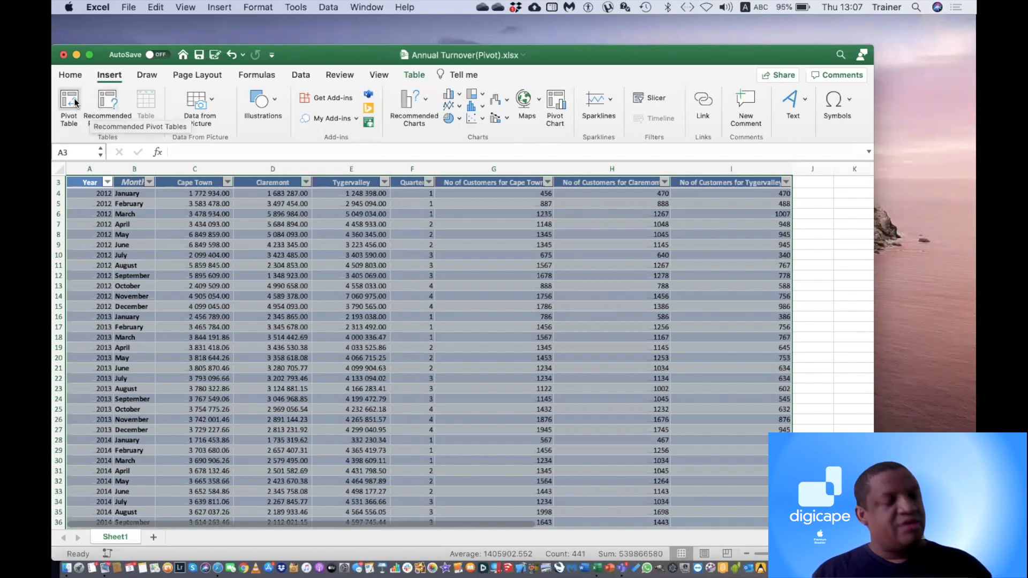
click(115, 105)
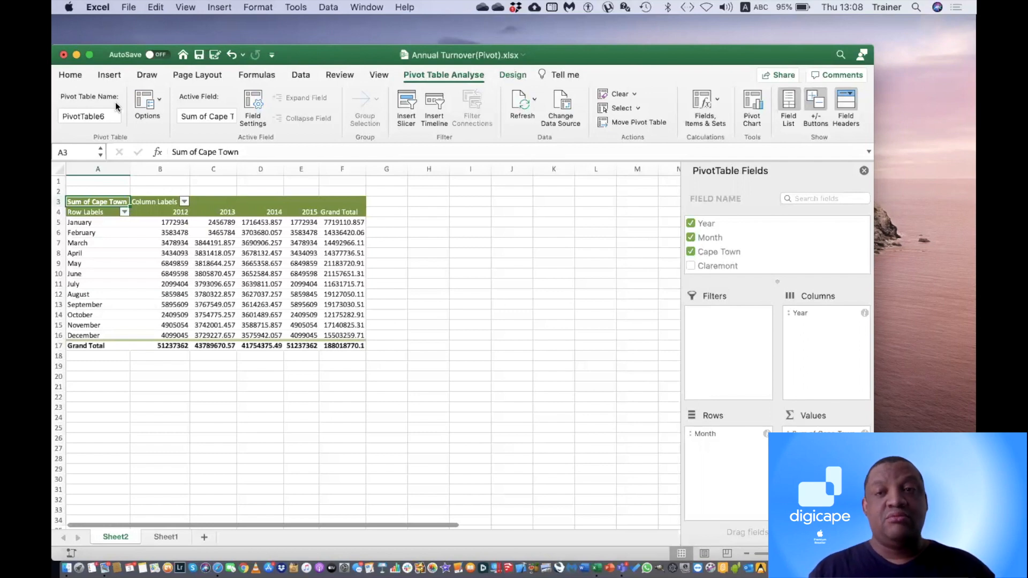
key(super+z)
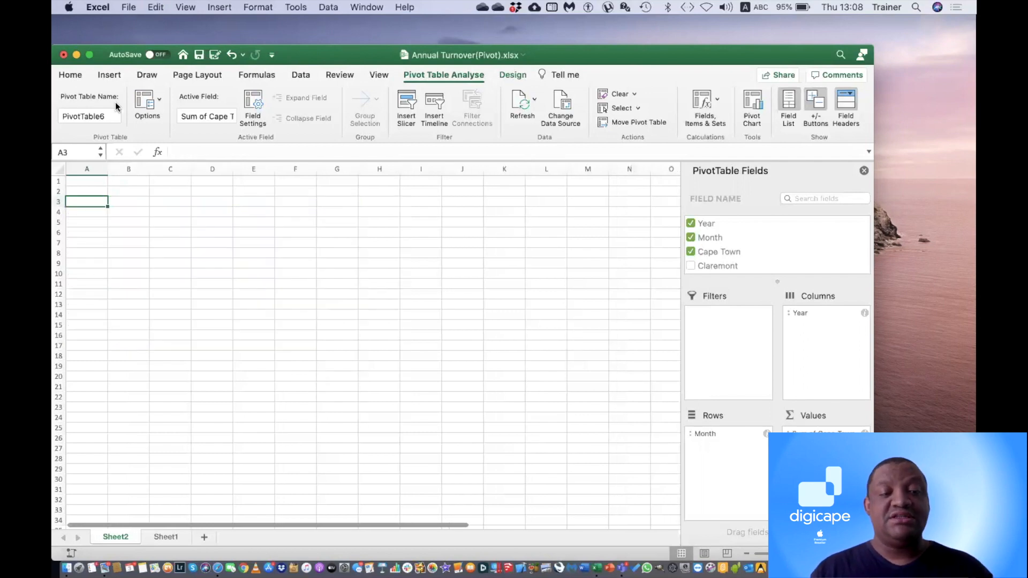
right_click(125, 536)
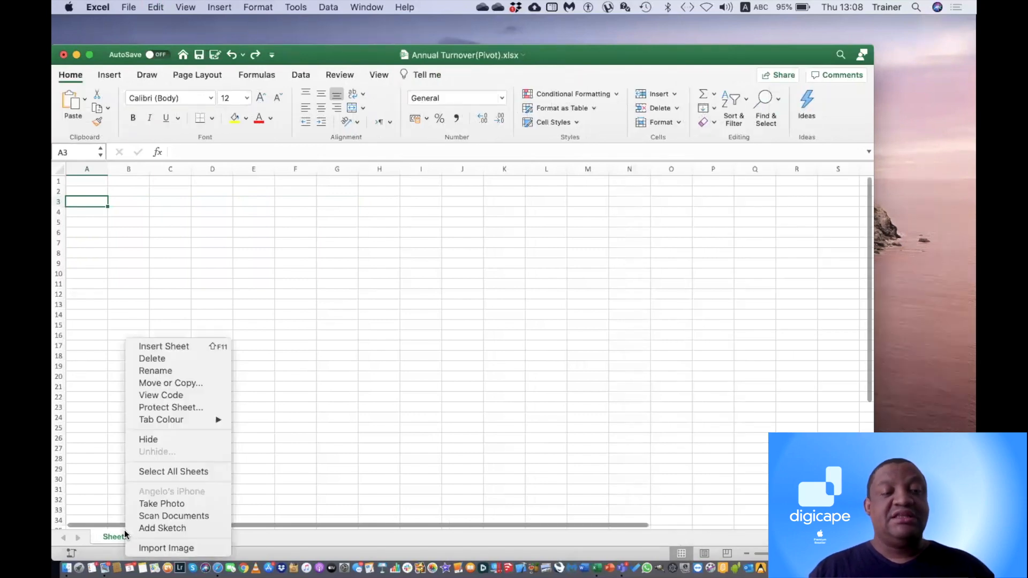
click(153, 360)
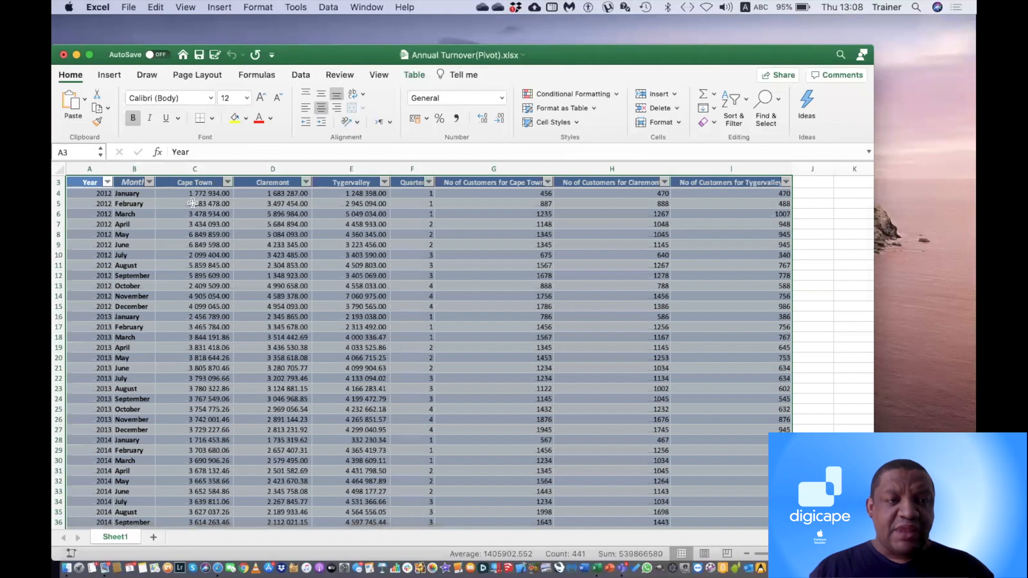
Create an empty pivot table from Table1 on a new worksheet
click(111, 77)
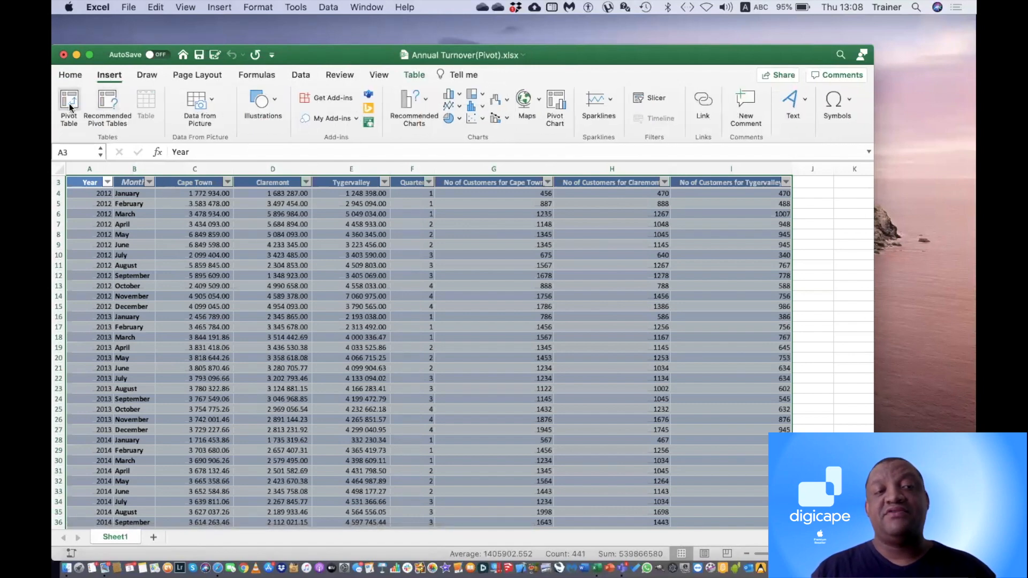
click(69, 104)
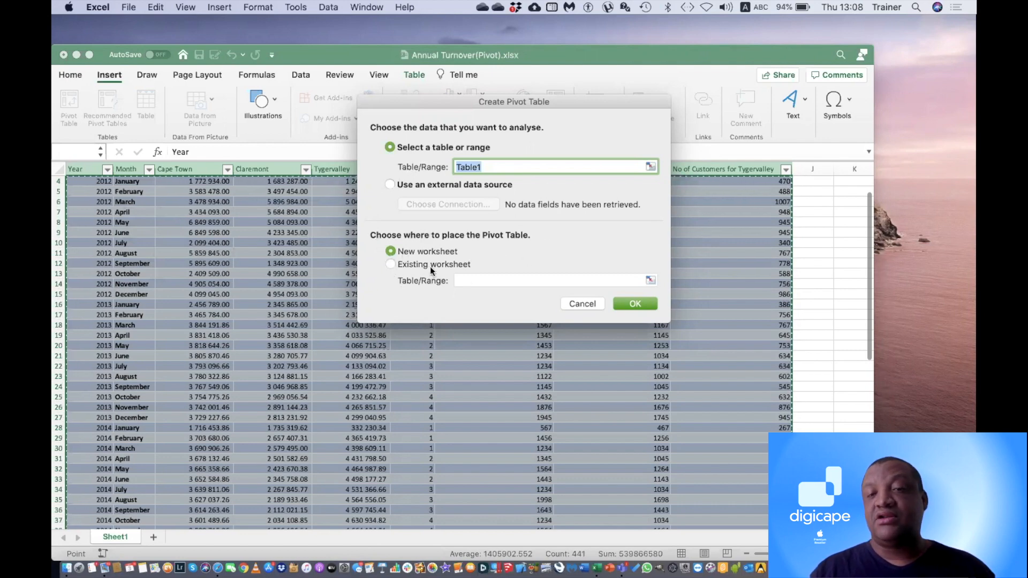
click(635, 304)
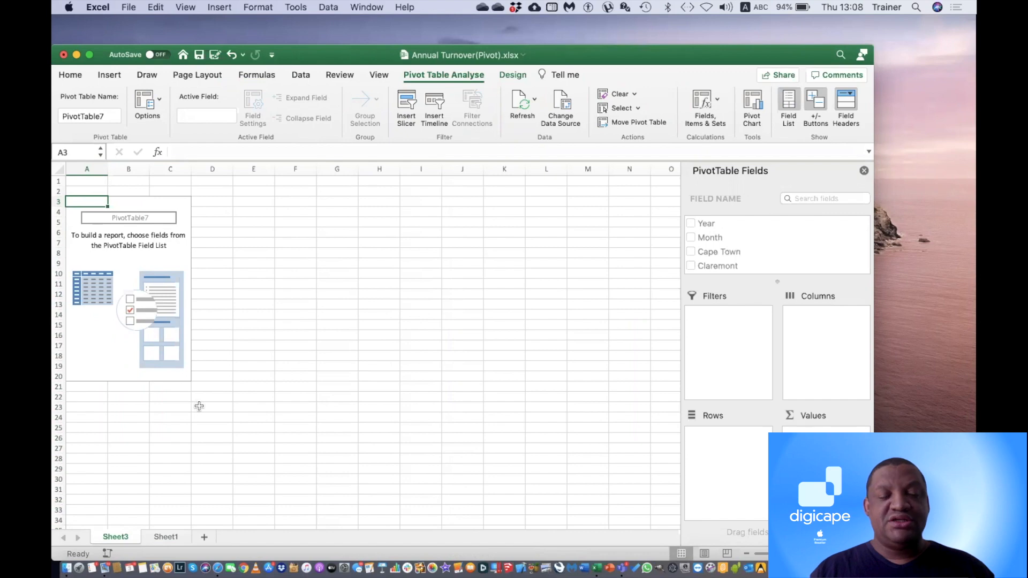
Rename the pivot table's worksheet as Annual Report
right_click(119, 535)
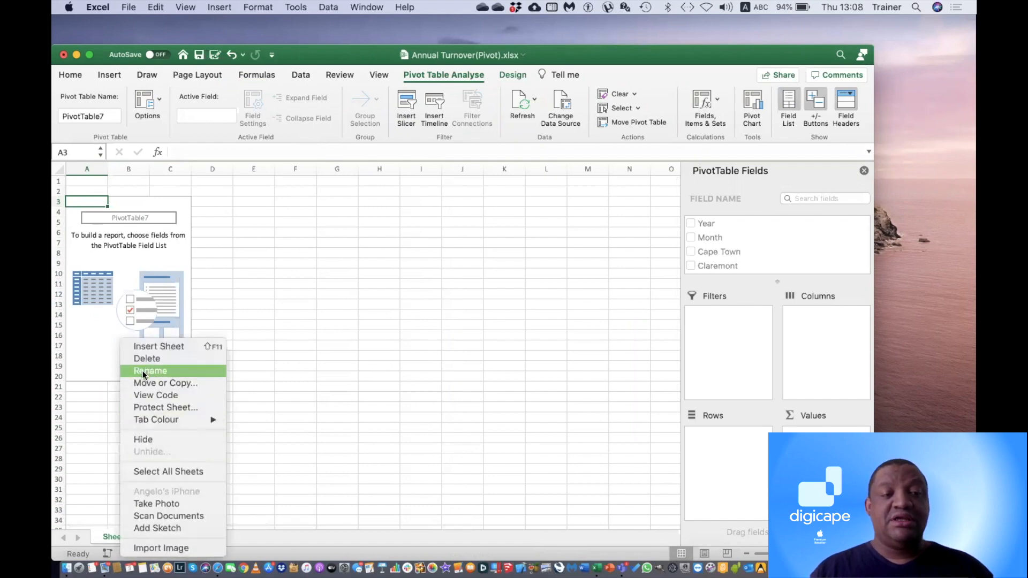
click(142, 371)
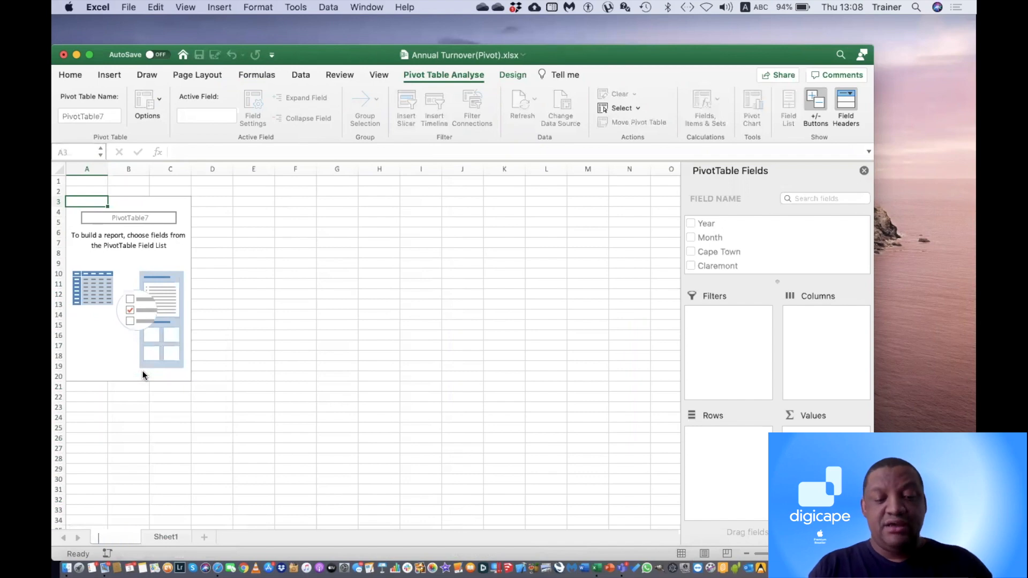
text(Annau)
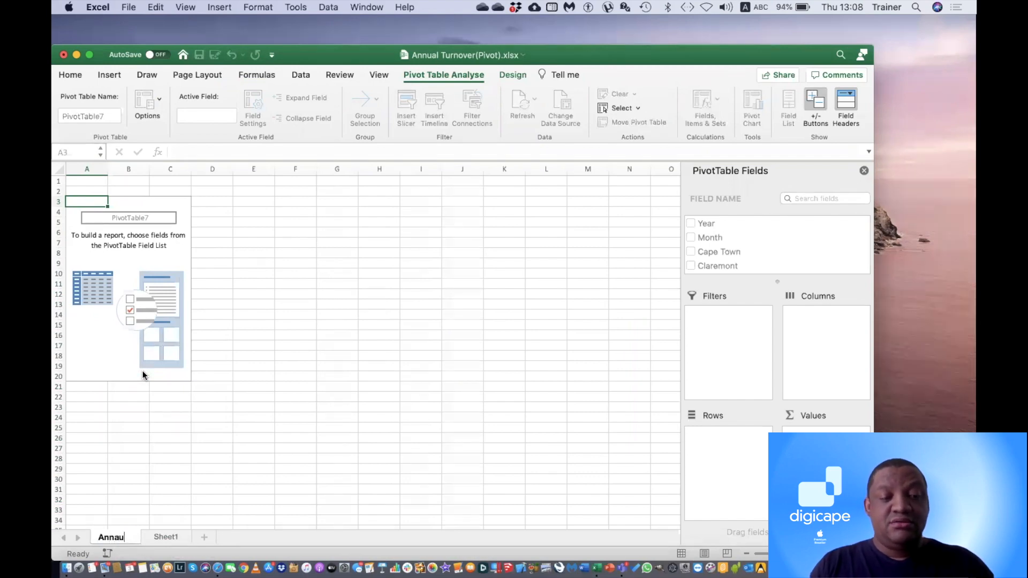
key(BackSpace)
key(BackSpace)
text(ual )
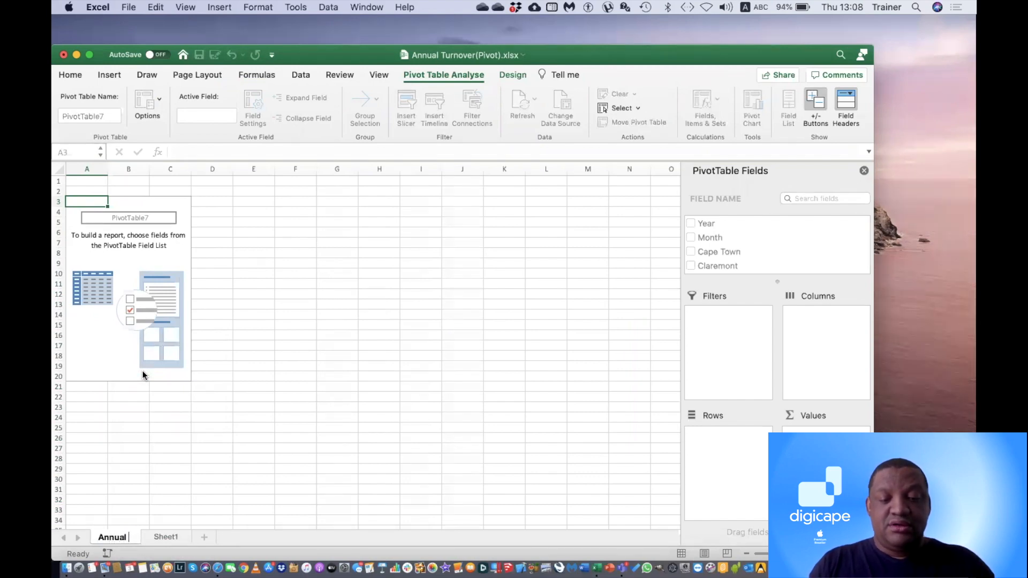
text(Report)
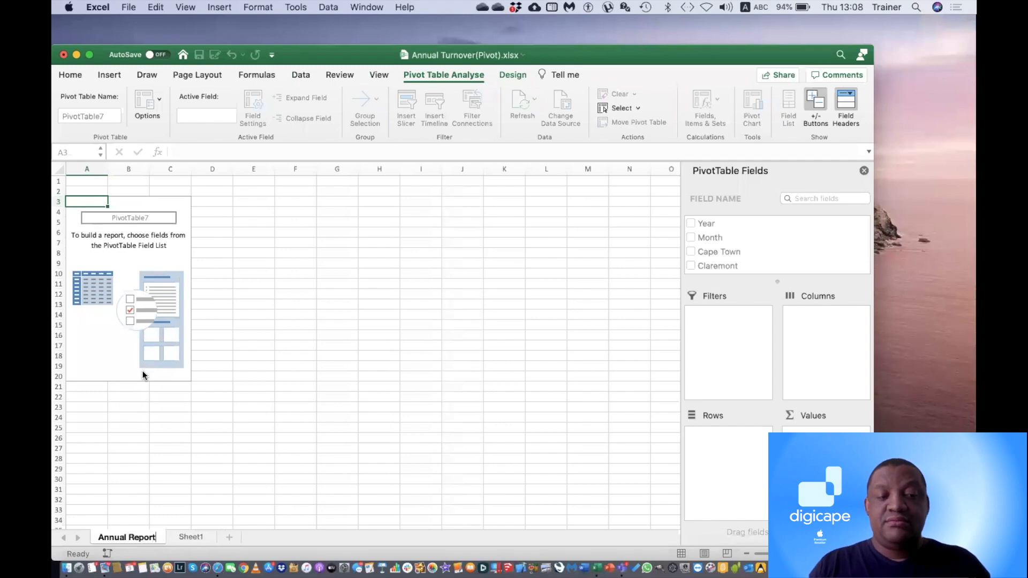
key(Return)
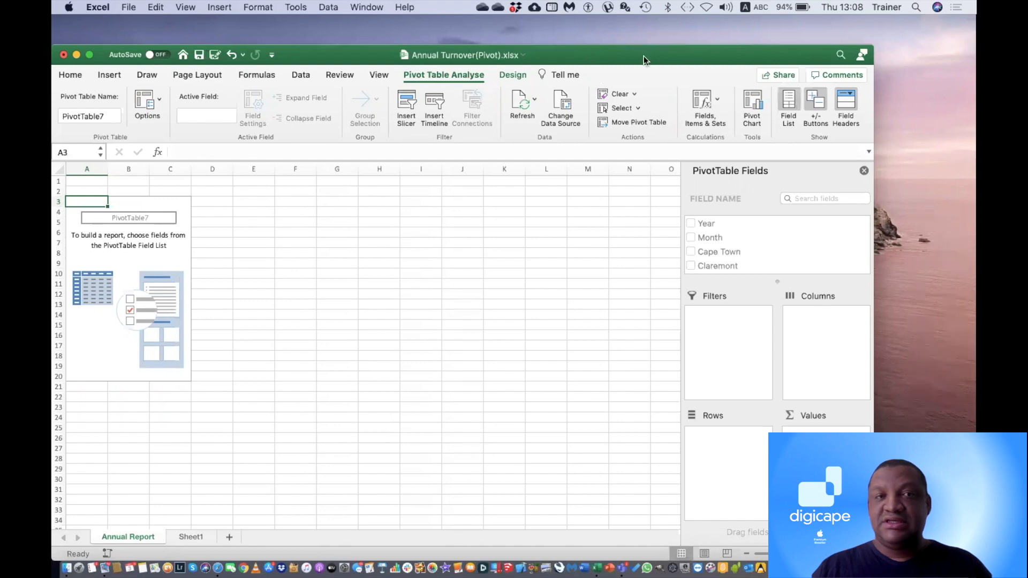
drag(296, 55, 297, 70)
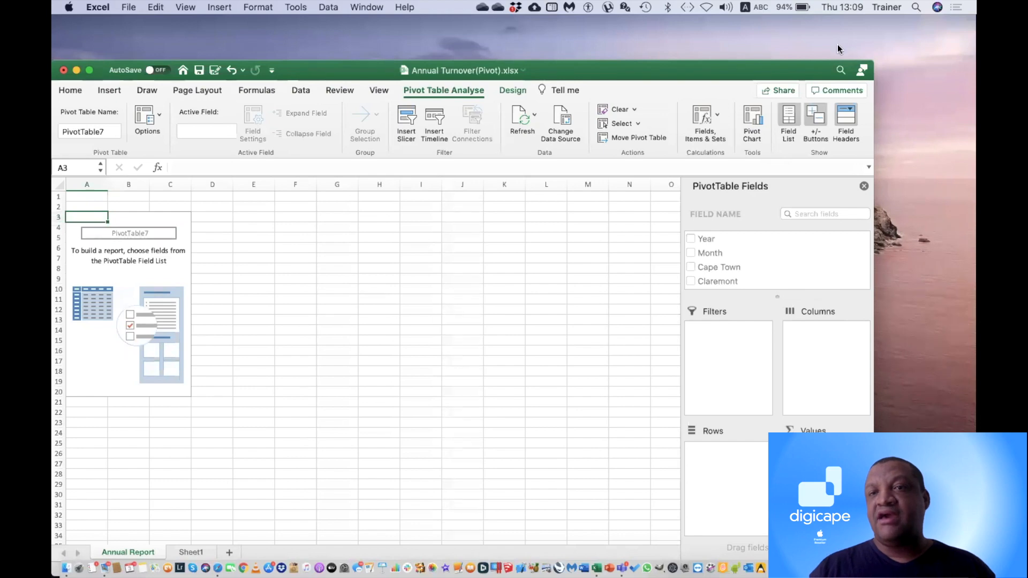
drag(761, 70, 809, 56)
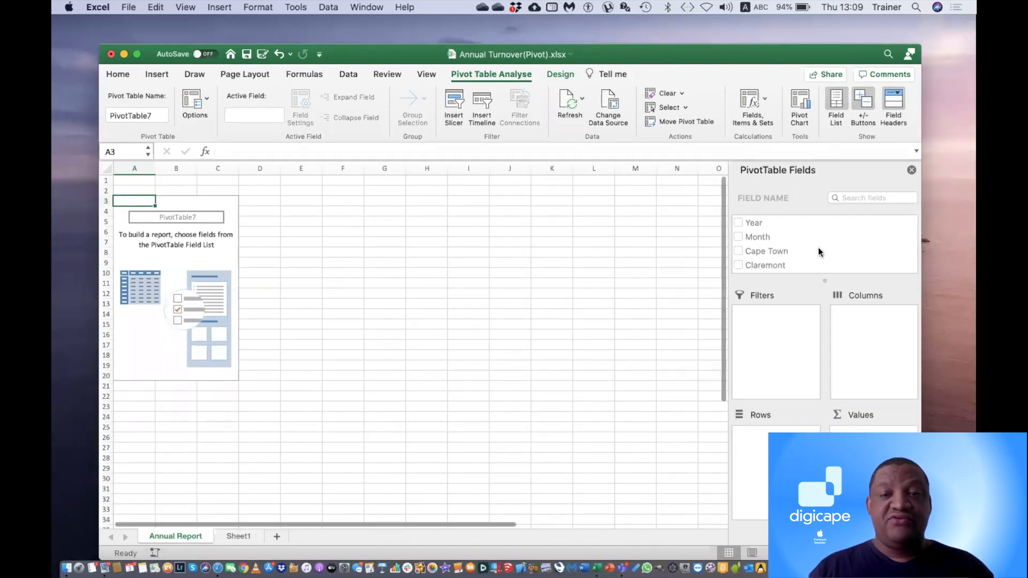
Place the Year field in the pivot table's rows, with the Month field beneath it
scroll(802, 237, down, 5)
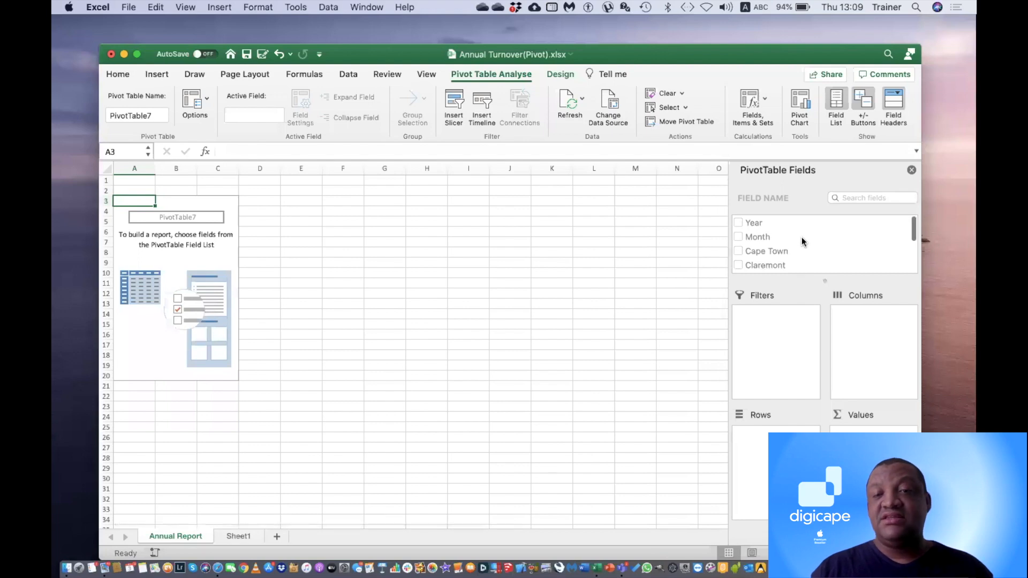
scroll(801, 237, up, 5)
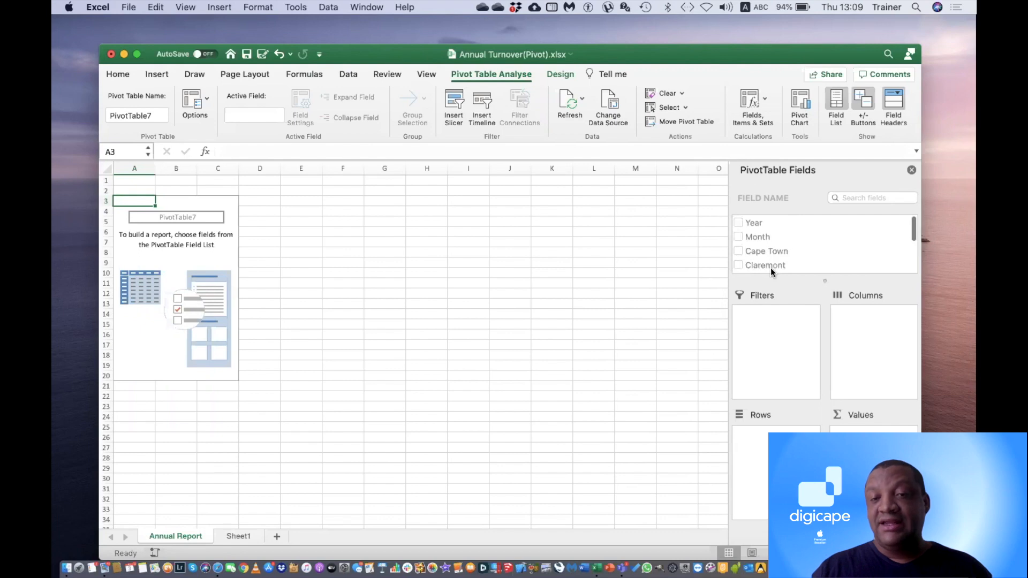
click(237, 536)
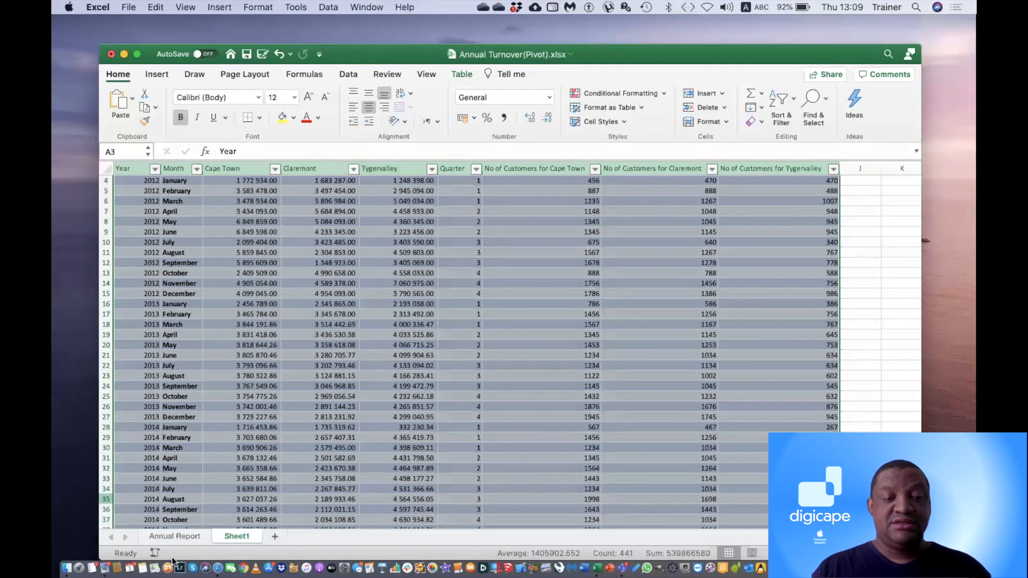
click(176, 536)
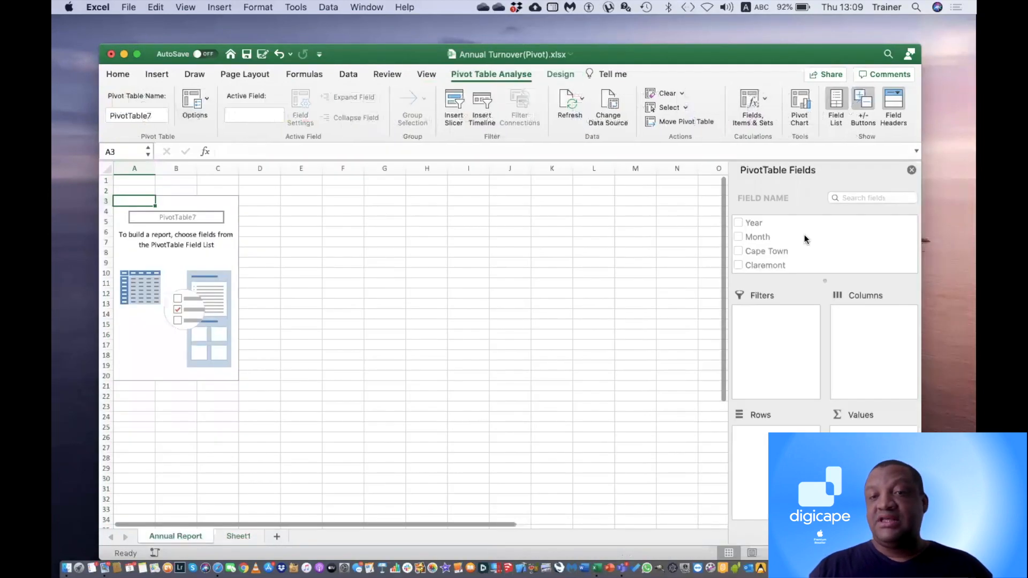
scroll(802, 250, down, 3)
scroll(803, 250, up, 5)
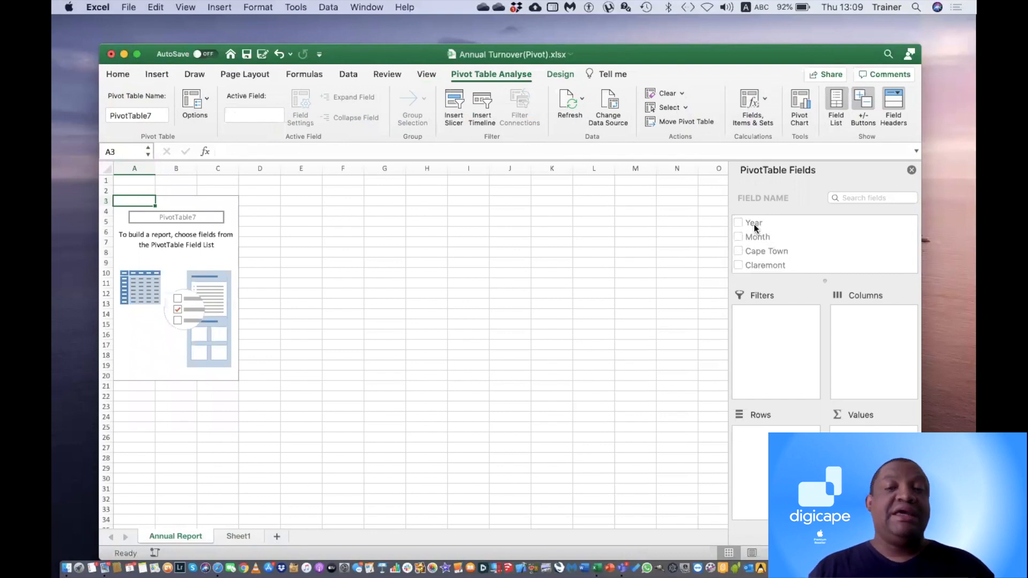
drag(756, 225, 772, 445)
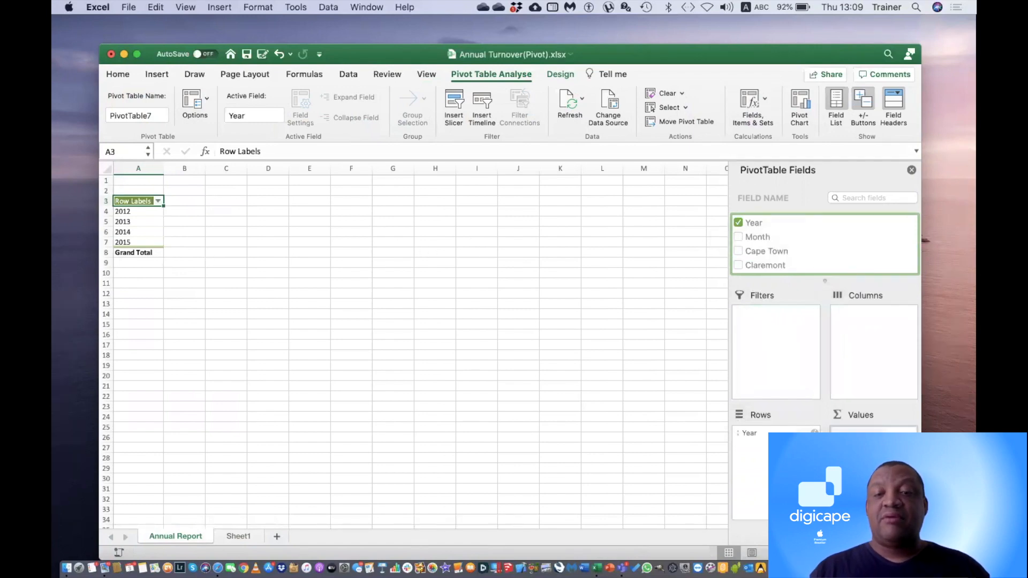
click(739, 237)
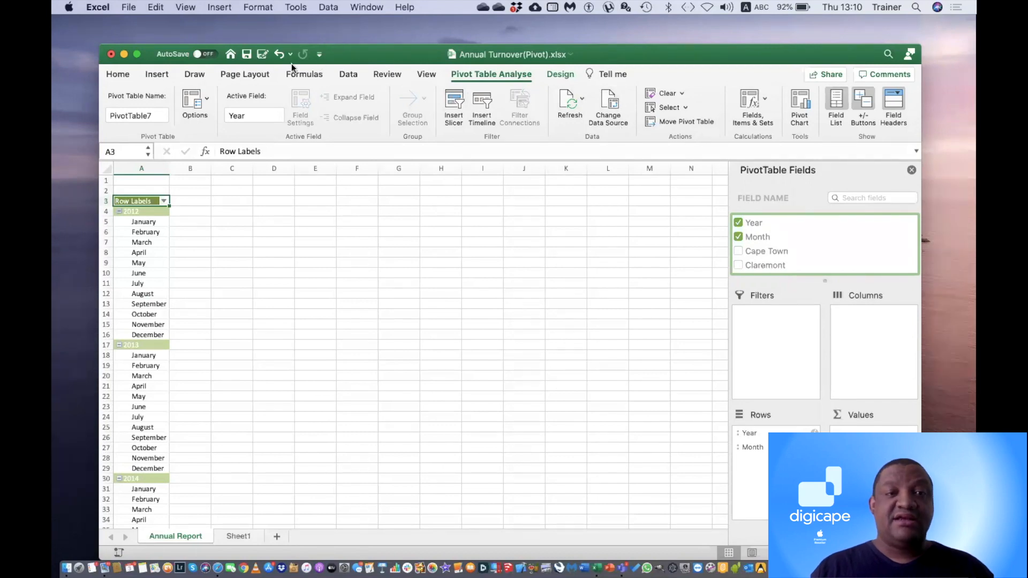
Add the Cape Town, Claremont and Tygervalley turnover fields to the pivot table as summed values
click(135, 259)
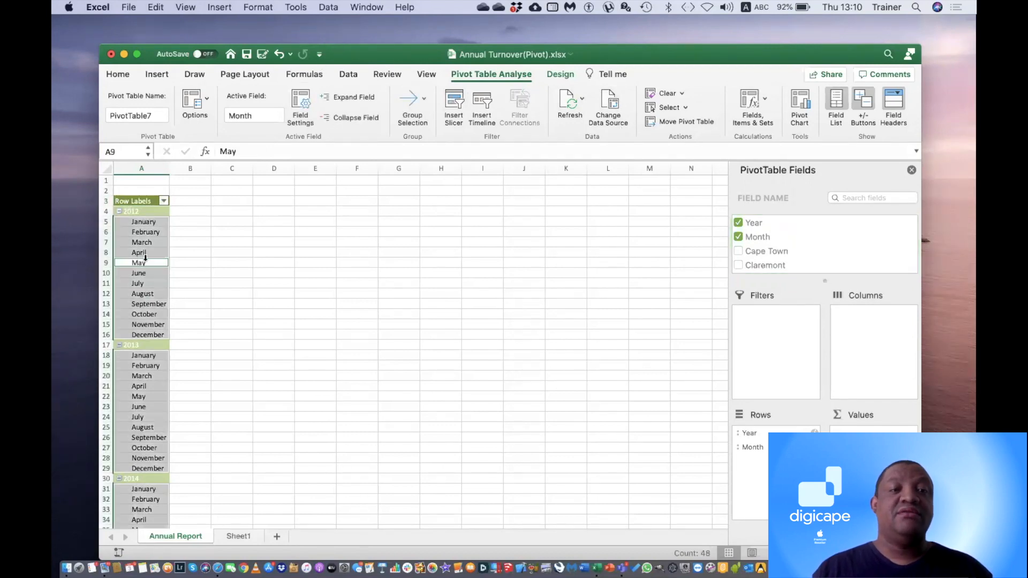
click(219, 250)
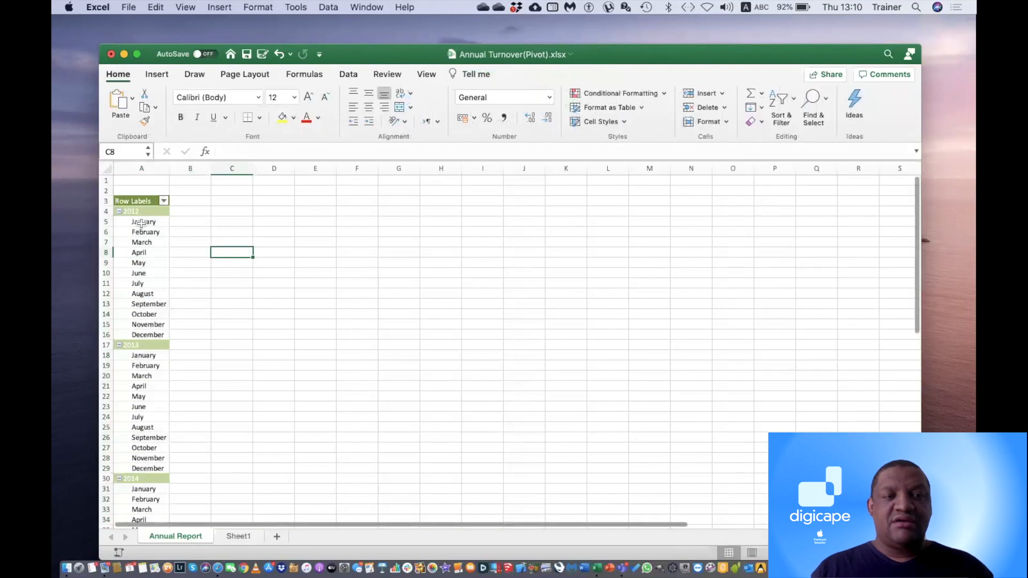
click(145, 213)
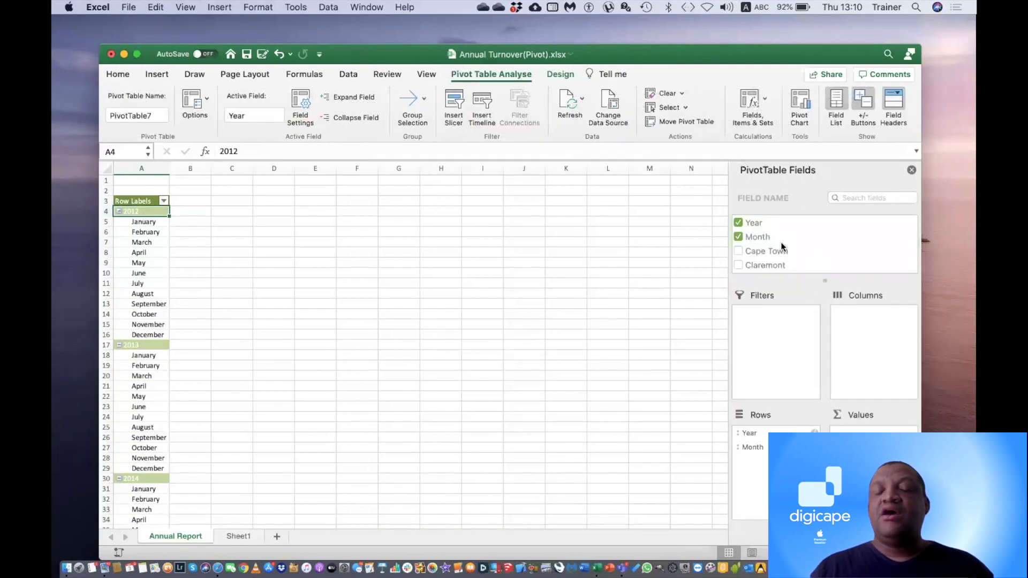
scroll(785, 235, down, 5)
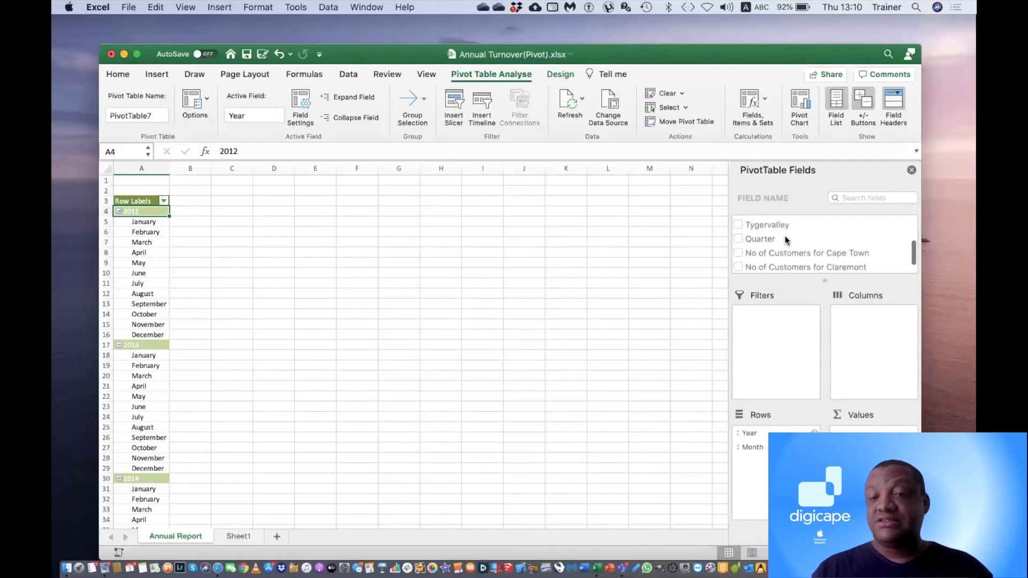
scroll(785, 235, up, 5)
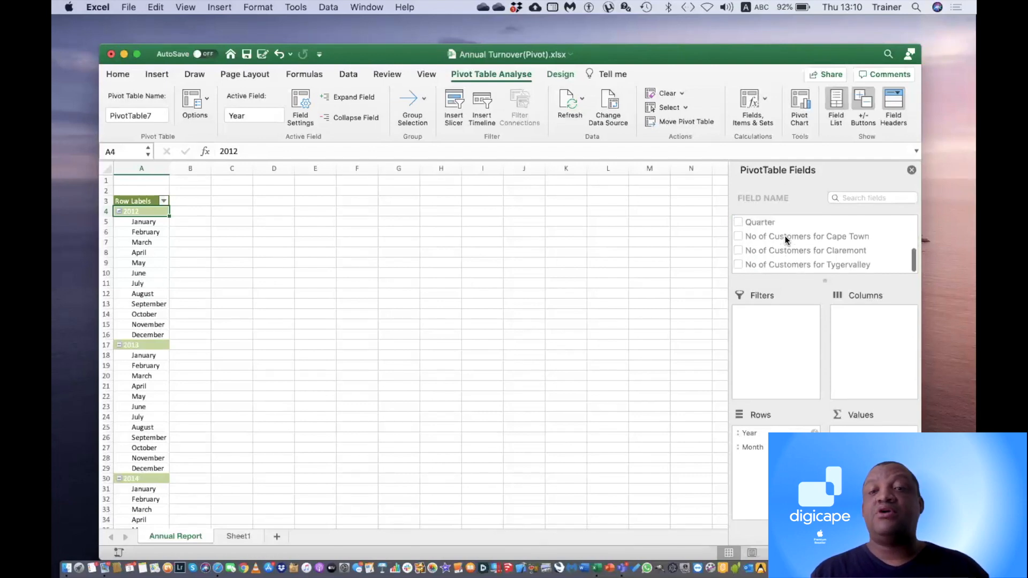
scroll(786, 235, down, 2)
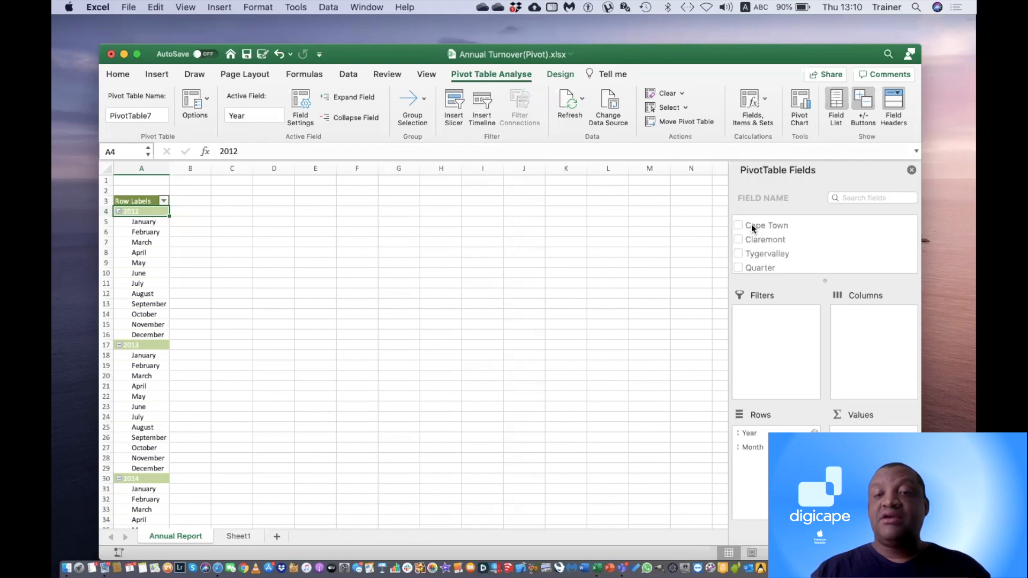
drag(750, 224, 869, 424)
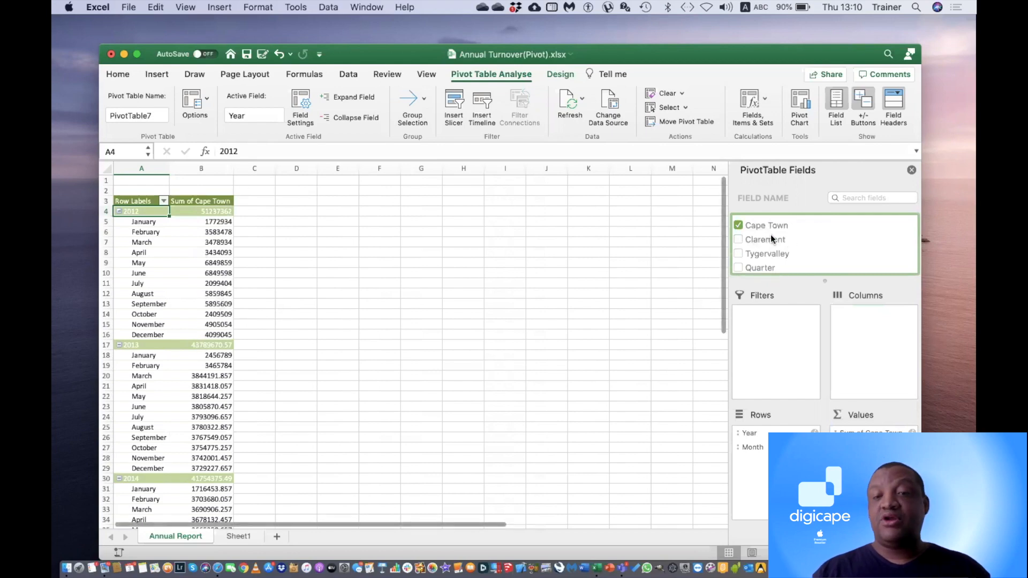
click(738, 240)
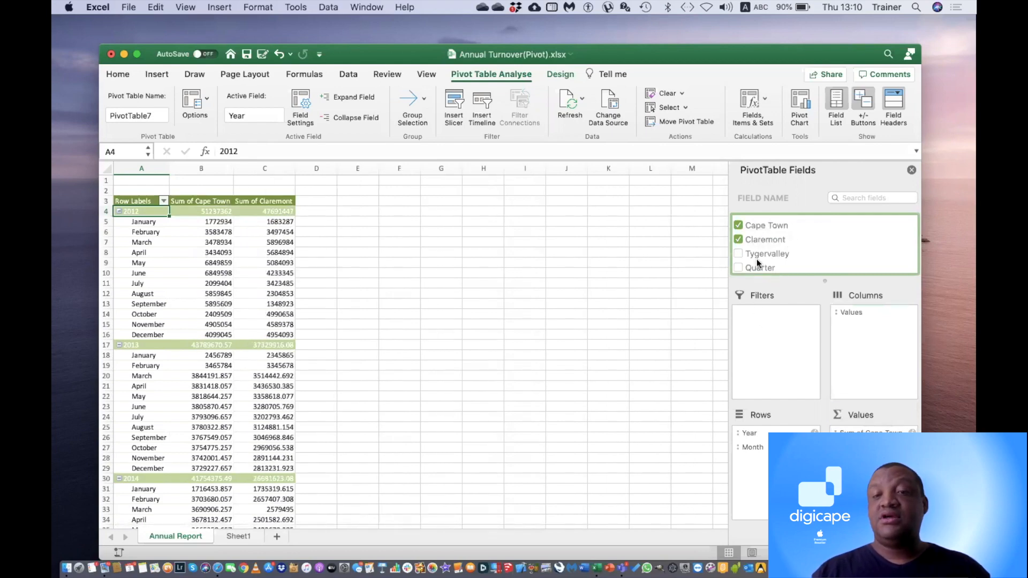
click(738, 254)
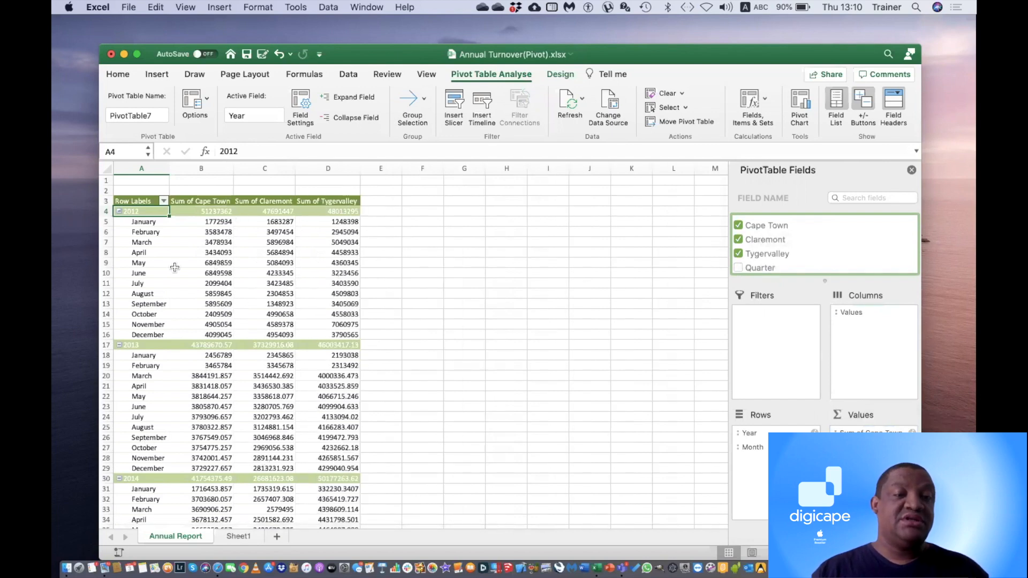
Remove the Month field from the pivot table's rows and add it back below Year
scroll(245, 472, down, 3)
scroll(246, 473, down, 8)
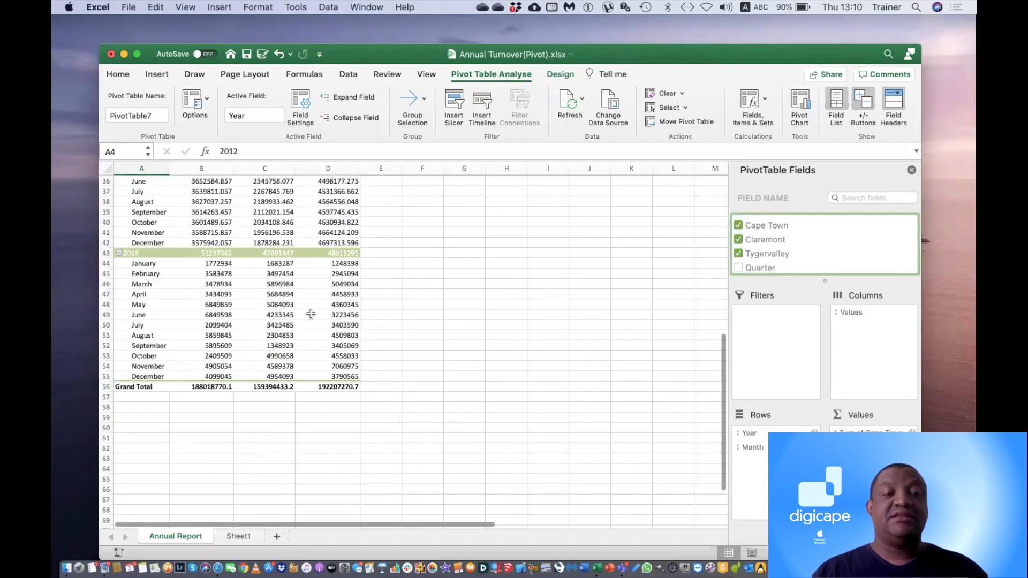
scroll(311, 315, up, 10)
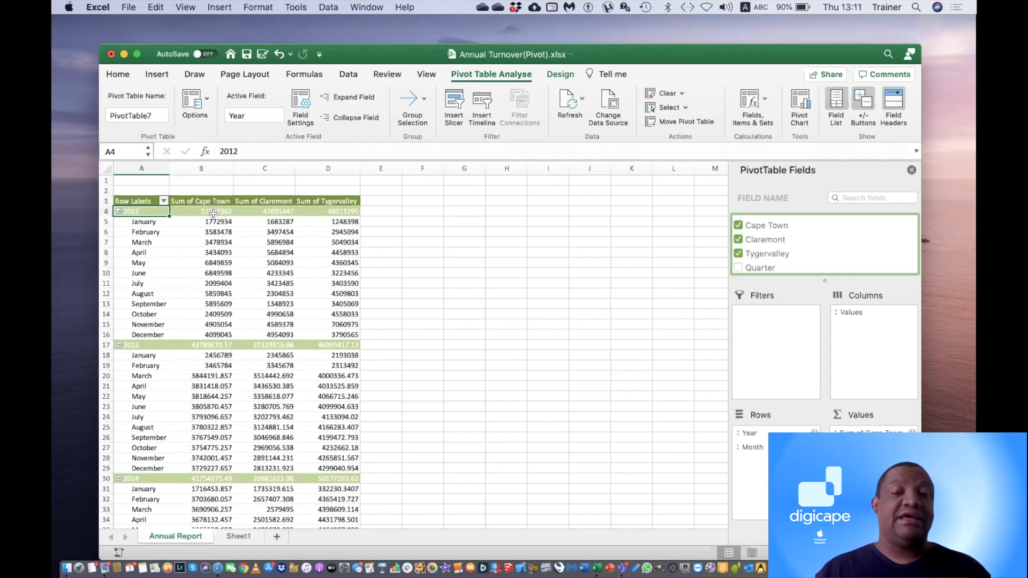
click(754, 449)
drag(754, 449, 636, 432)
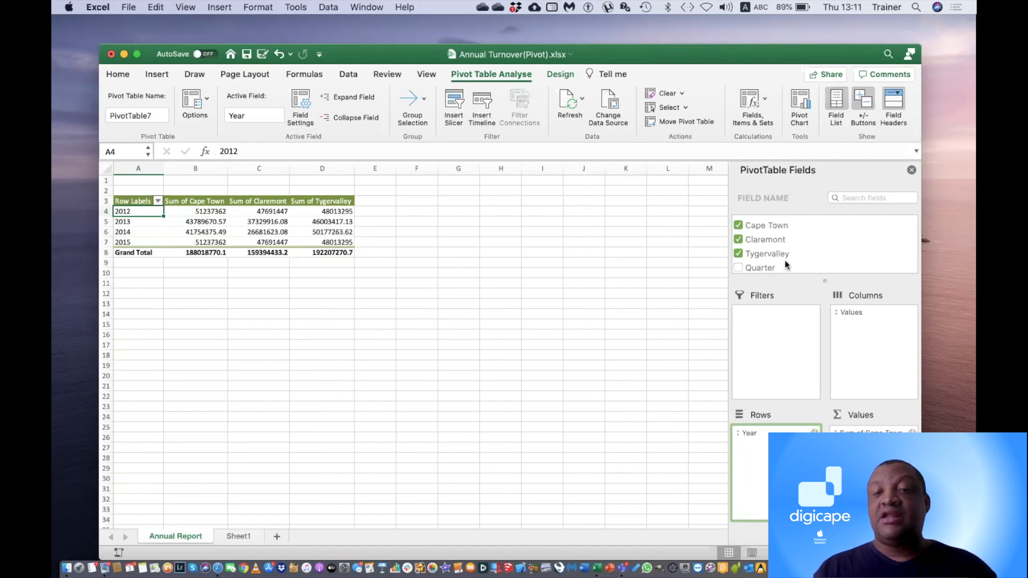
scroll(779, 257, up, 2)
drag(760, 235, 755, 460)
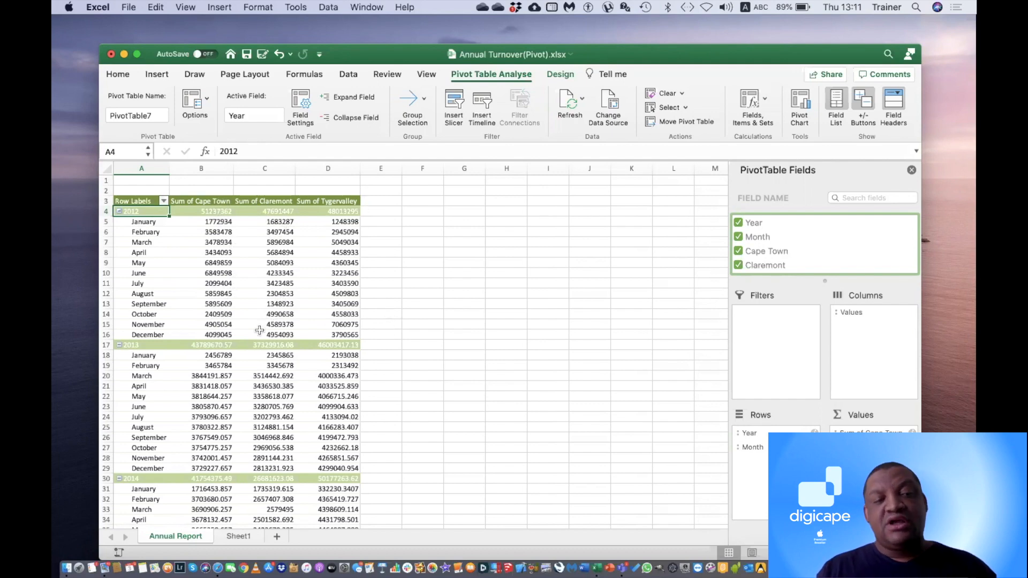
Show all the pivot table's subtotals at the bottom of each year group
scroll(172, 471, down, 10)
scroll(169, 413, down, 5)
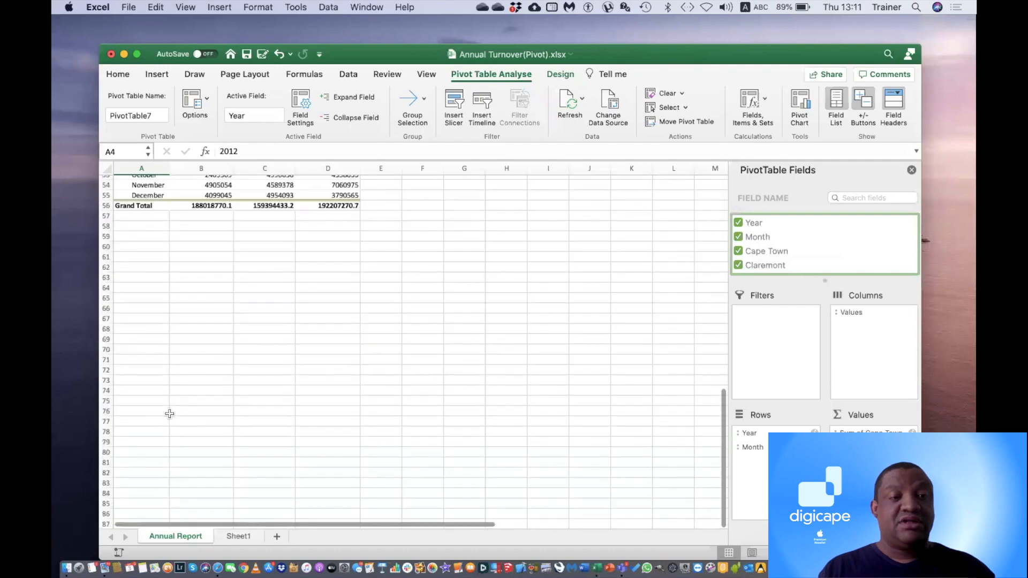
scroll(137, 356, up, 6)
scroll(315, 322, up, 10)
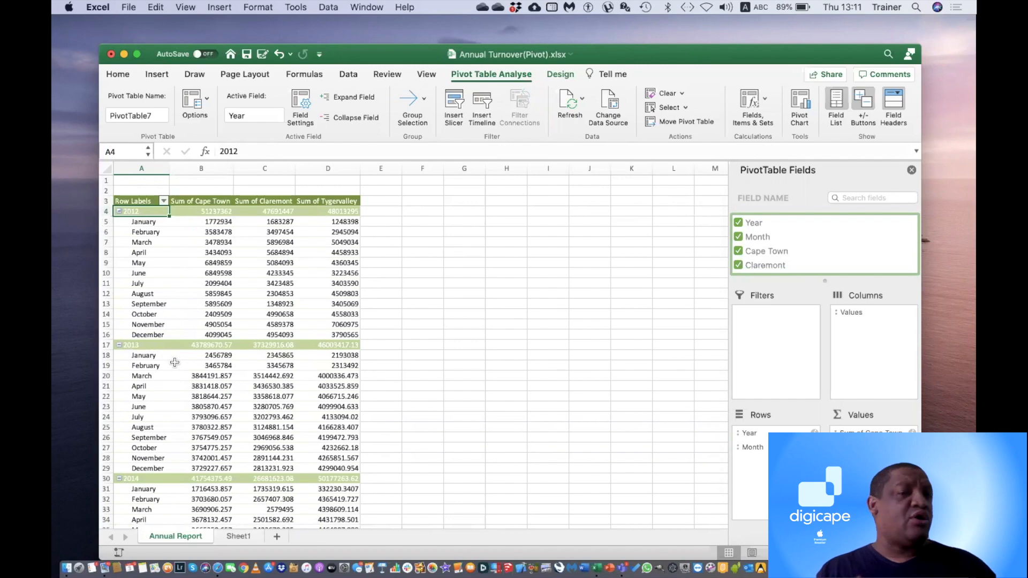
click(566, 74)
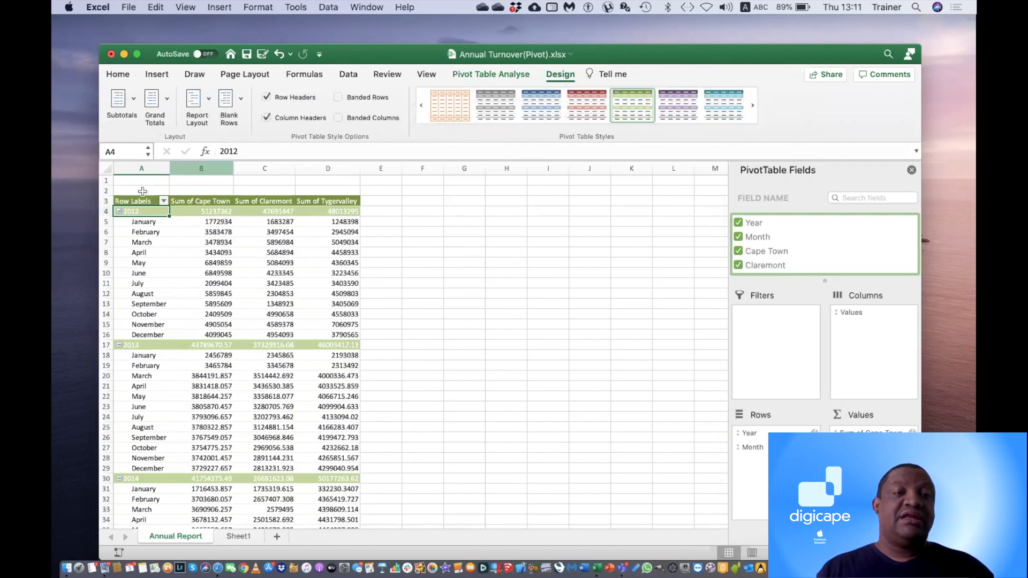
click(135, 99)
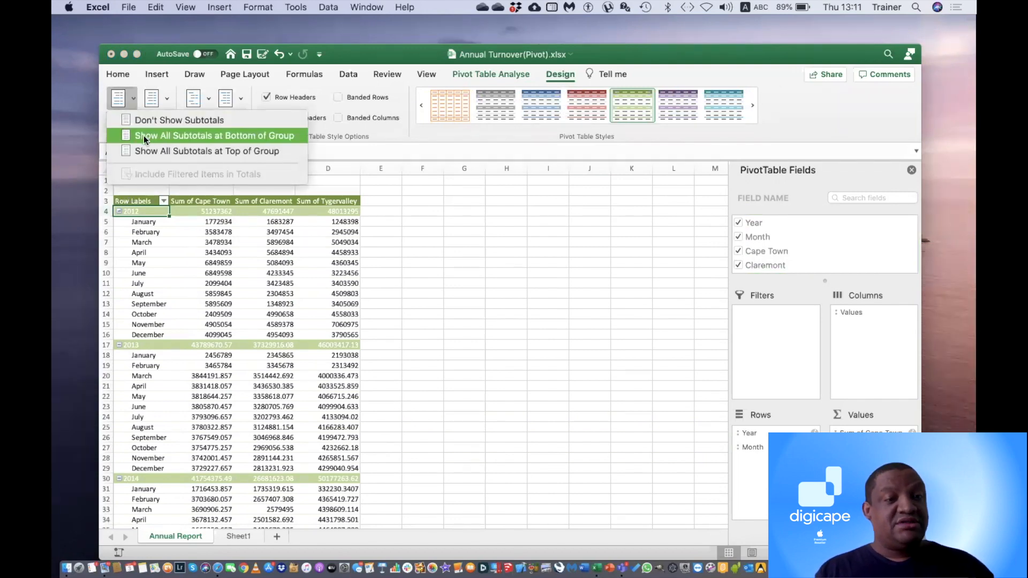
click(175, 137)
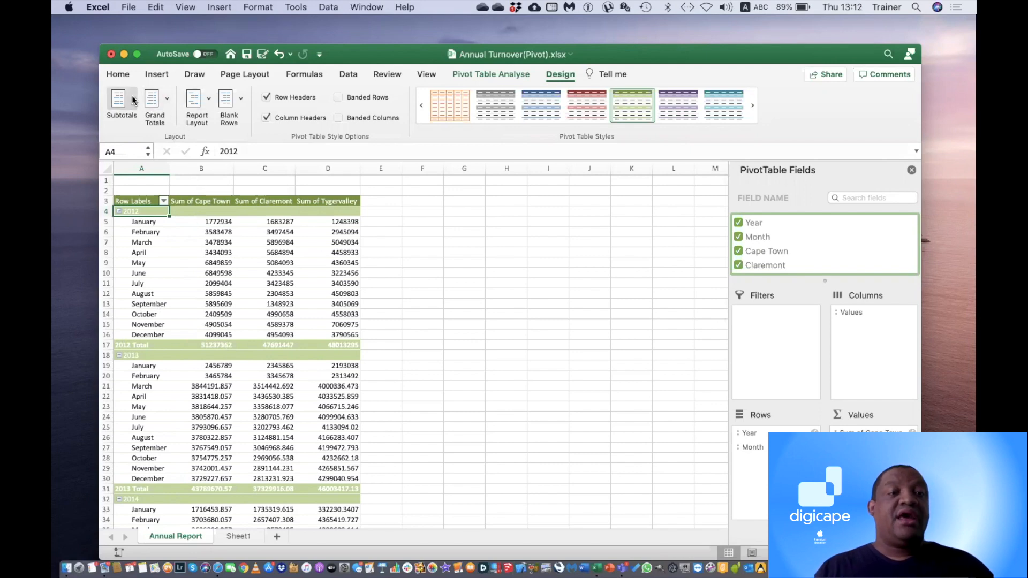
Change the pivot table's report layout to tabular form
click(161, 98)
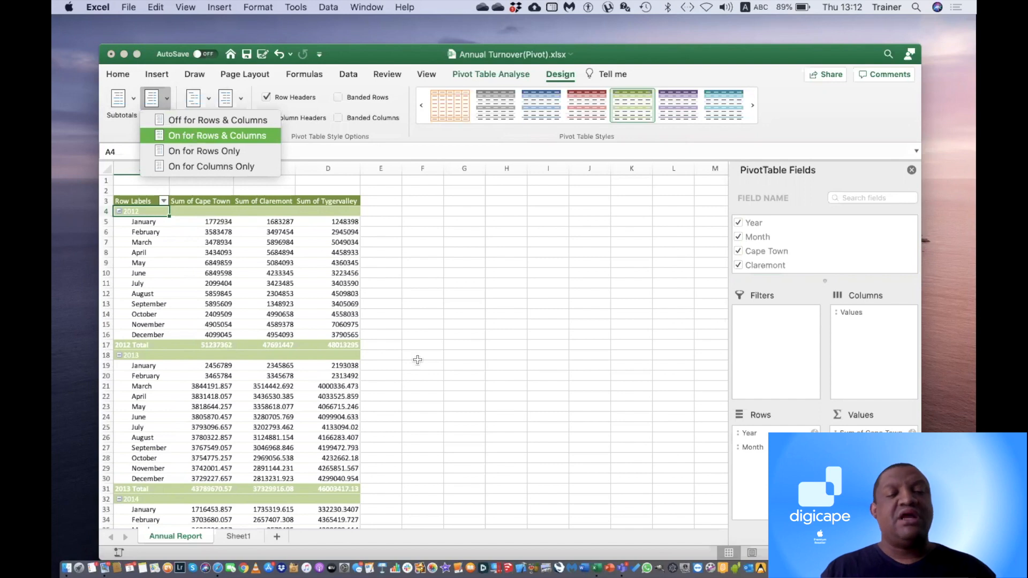
click(413, 331)
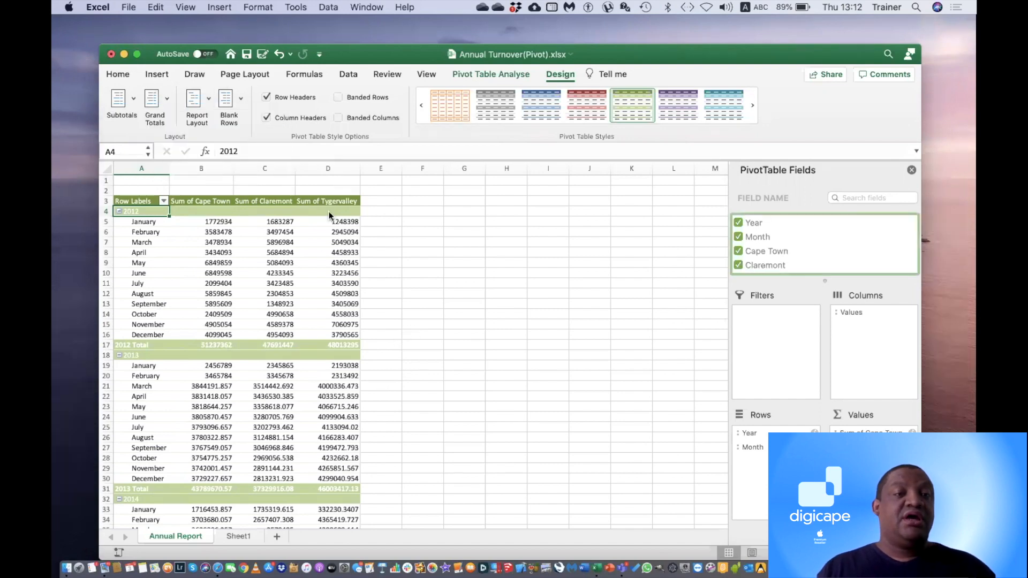
click(203, 101)
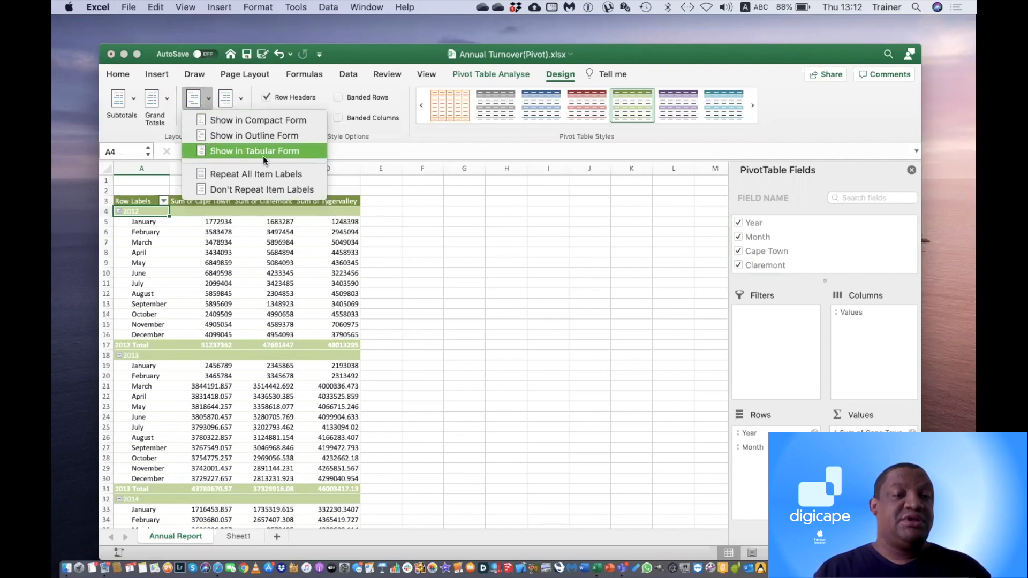
click(279, 155)
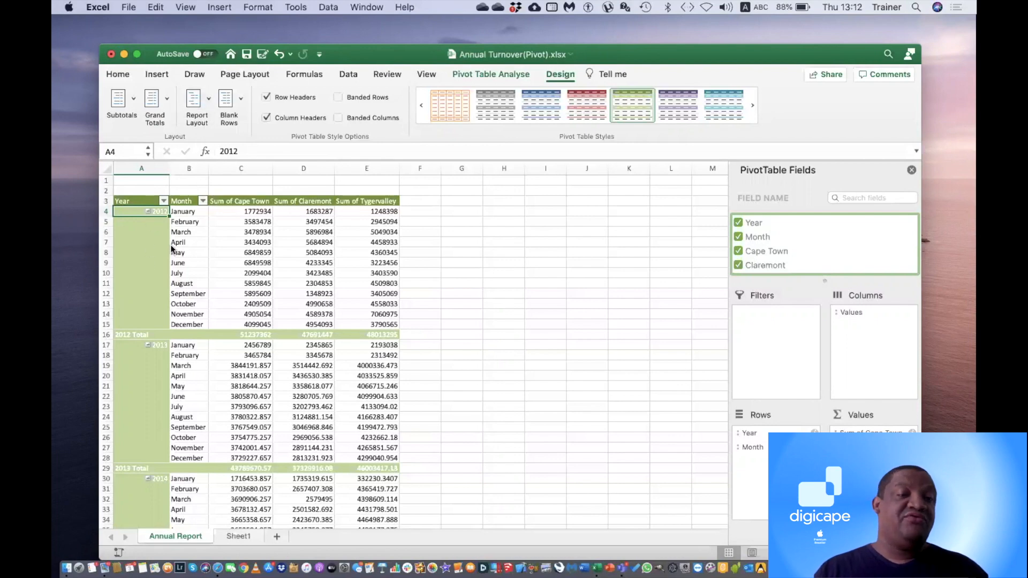
Try repeating all item labels in the report layout, and switch back to not repeating them
click(204, 101)
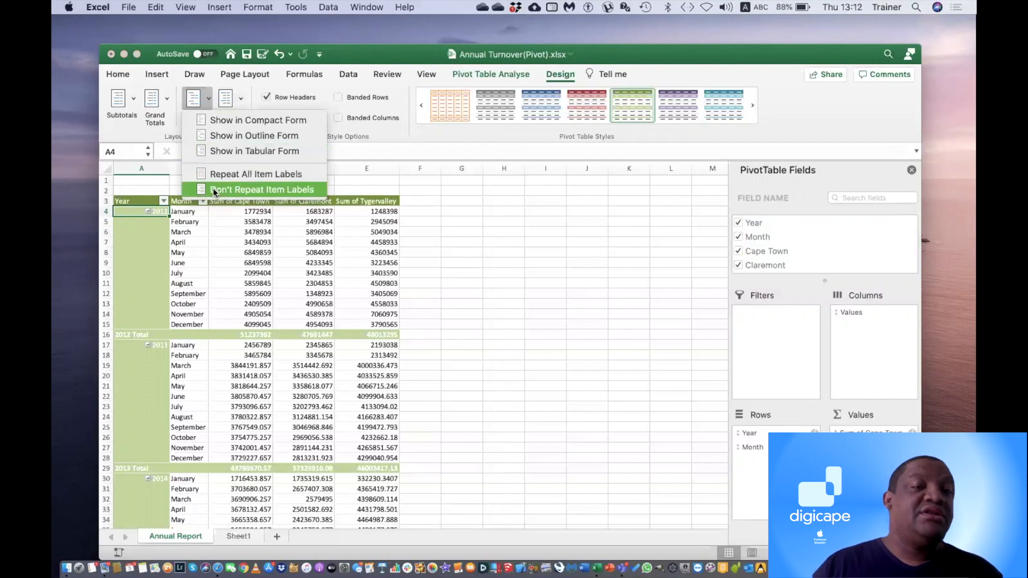
click(288, 178)
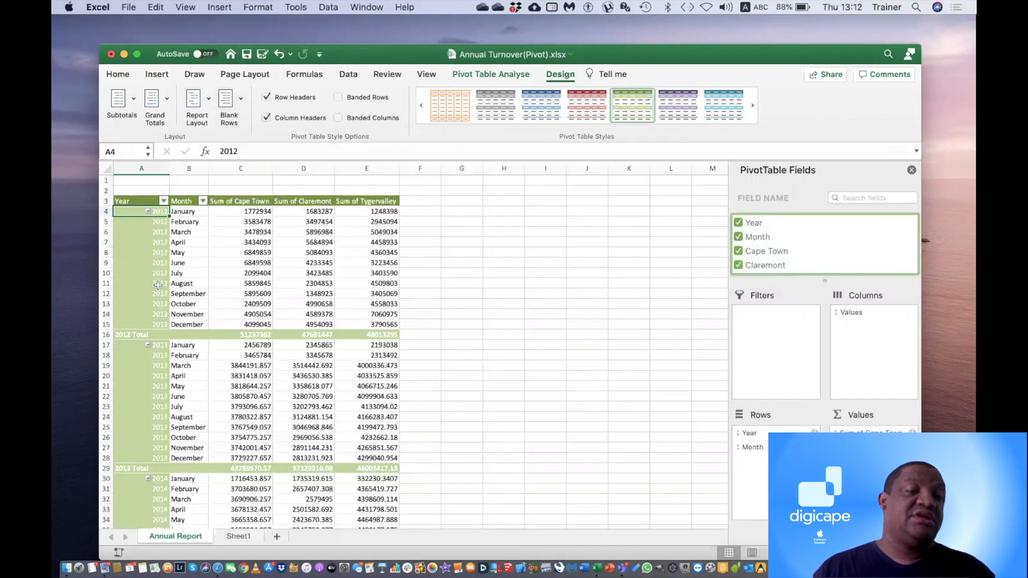
click(207, 98)
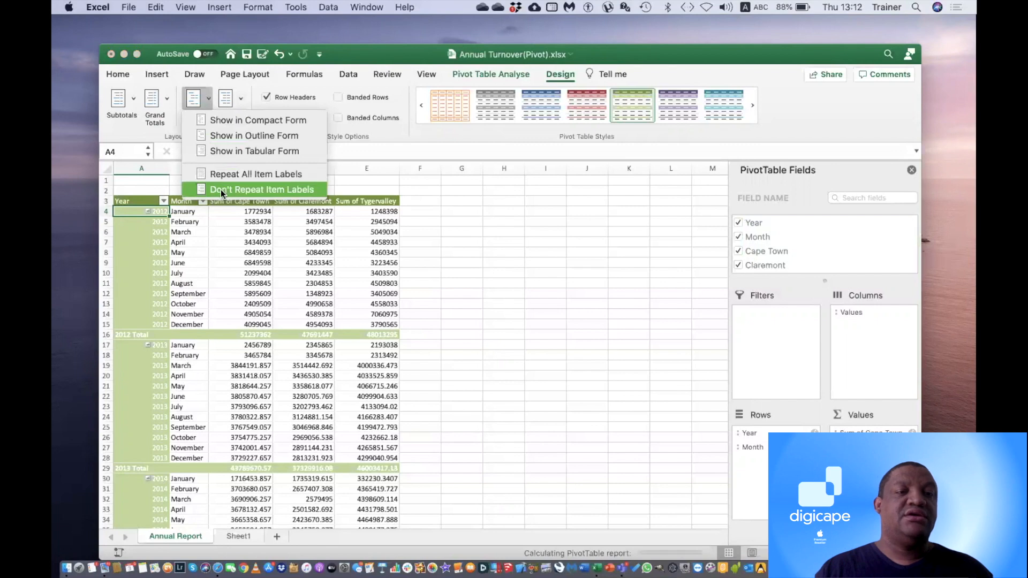
click(221, 190)
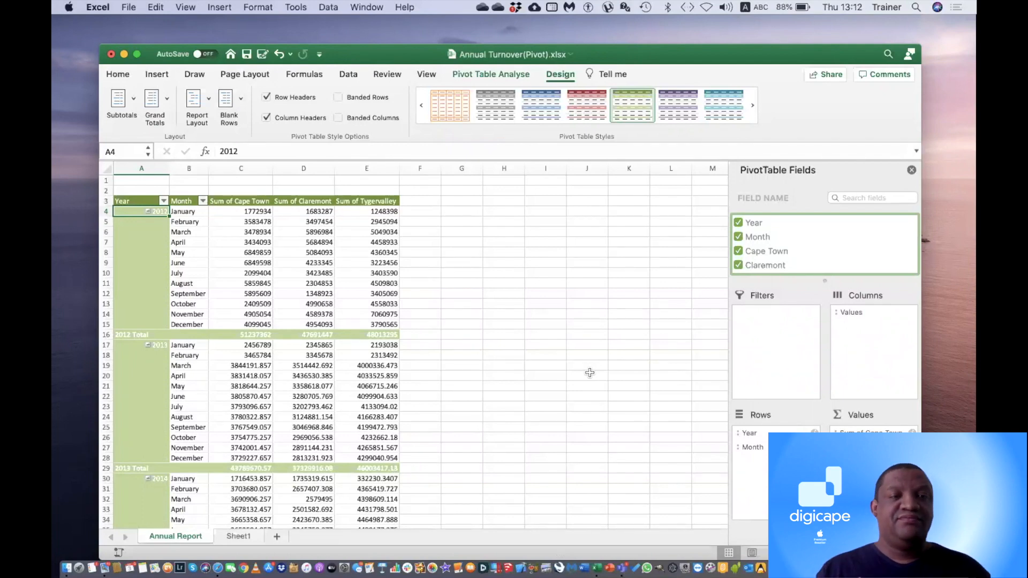
Filter the pivot table's Year field to show only 2012
click(164, 201)
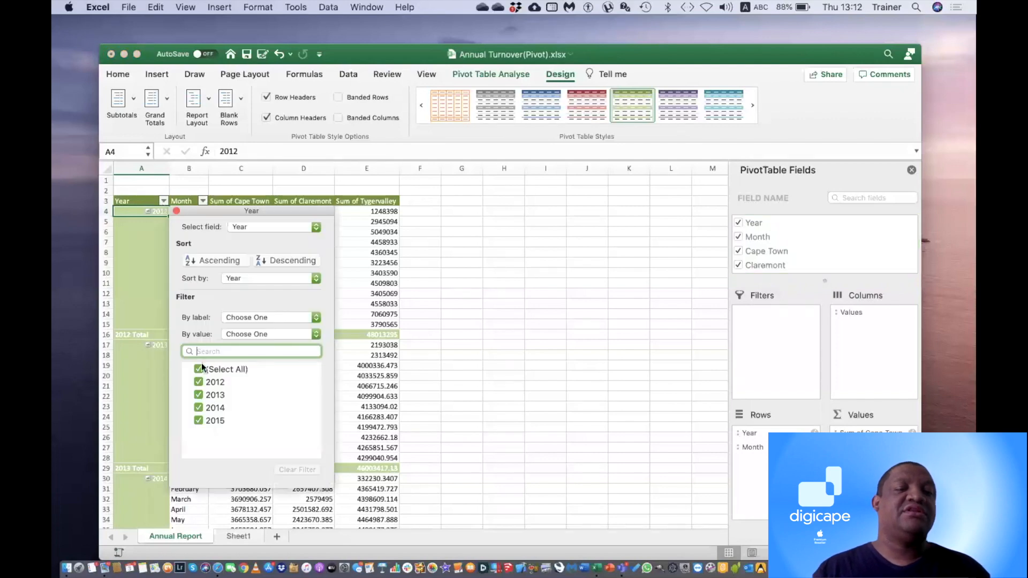
click(197, 394)
click(196, 407)
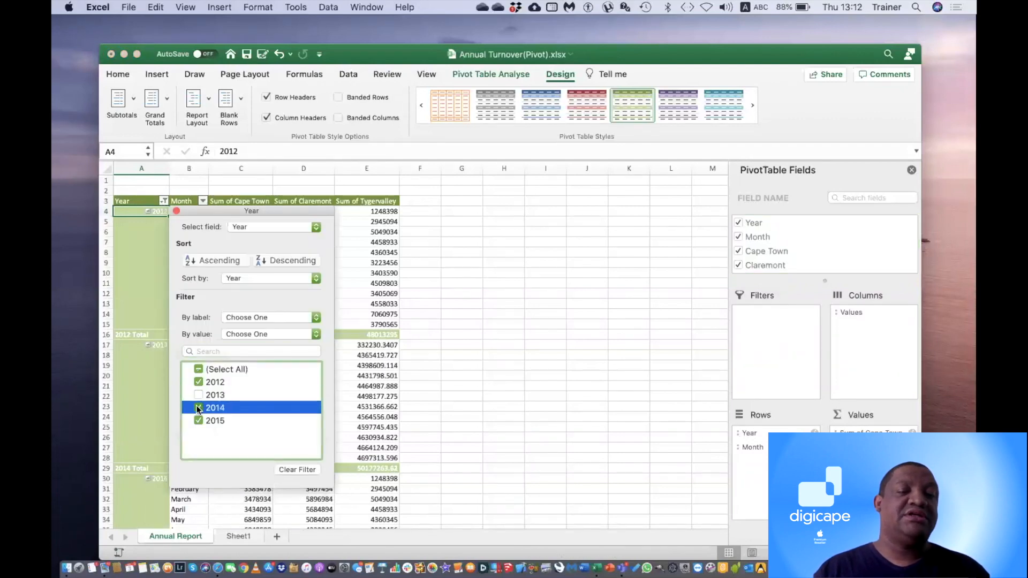
click(197, 420)
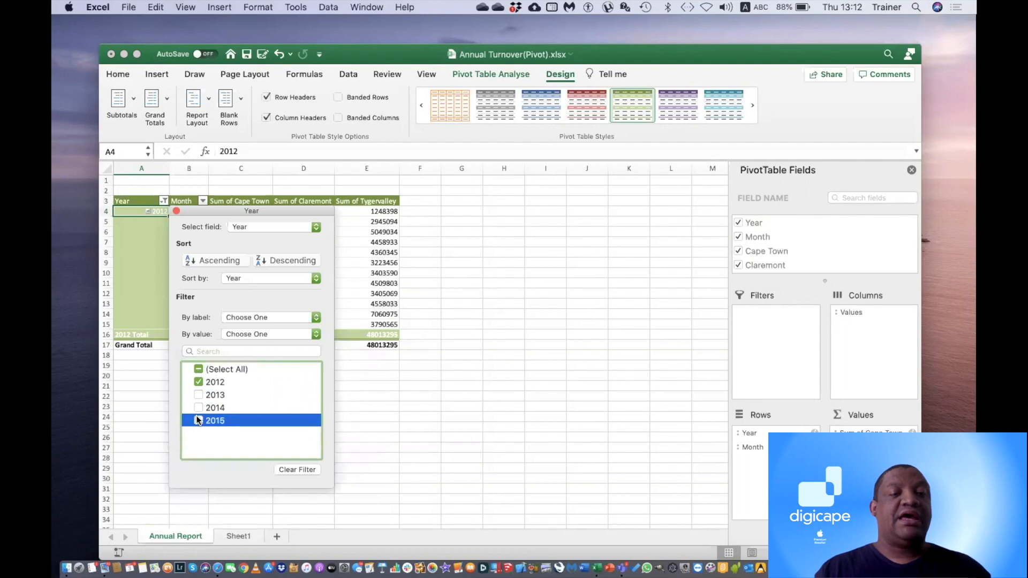
click(177, 209)
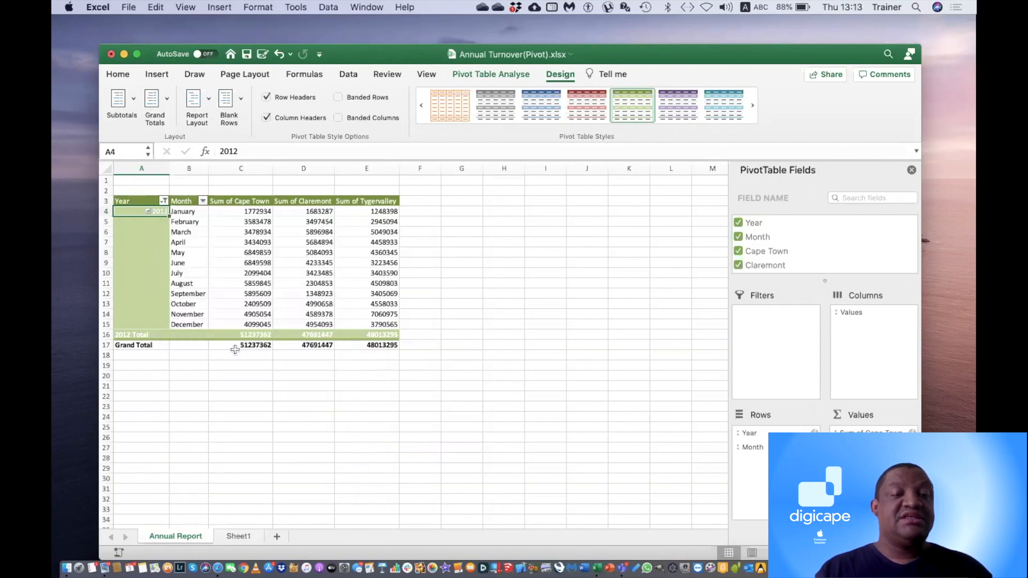
Select all years again in the pivot table's Year filter
click(164, 200)
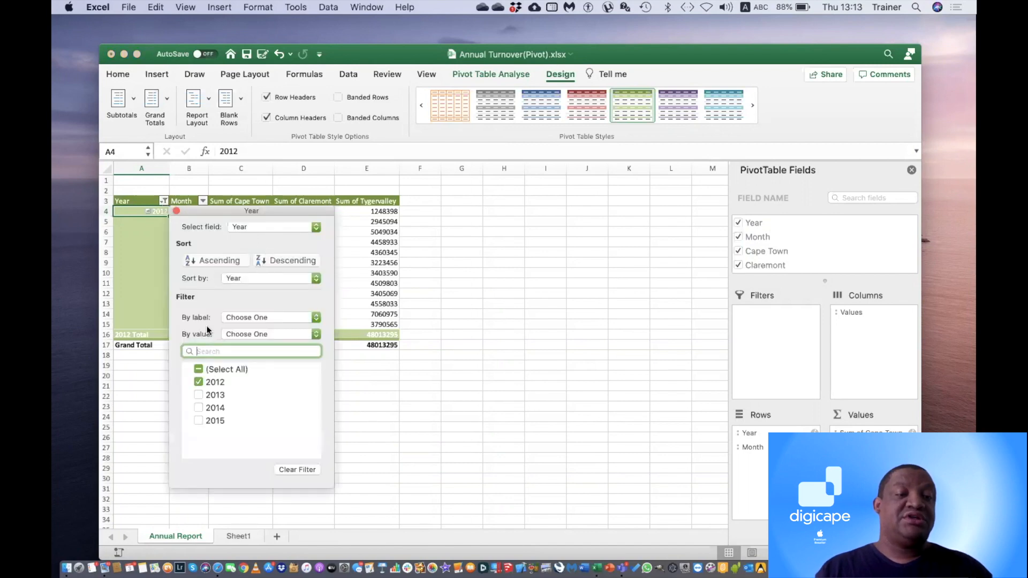
click(199, 369)
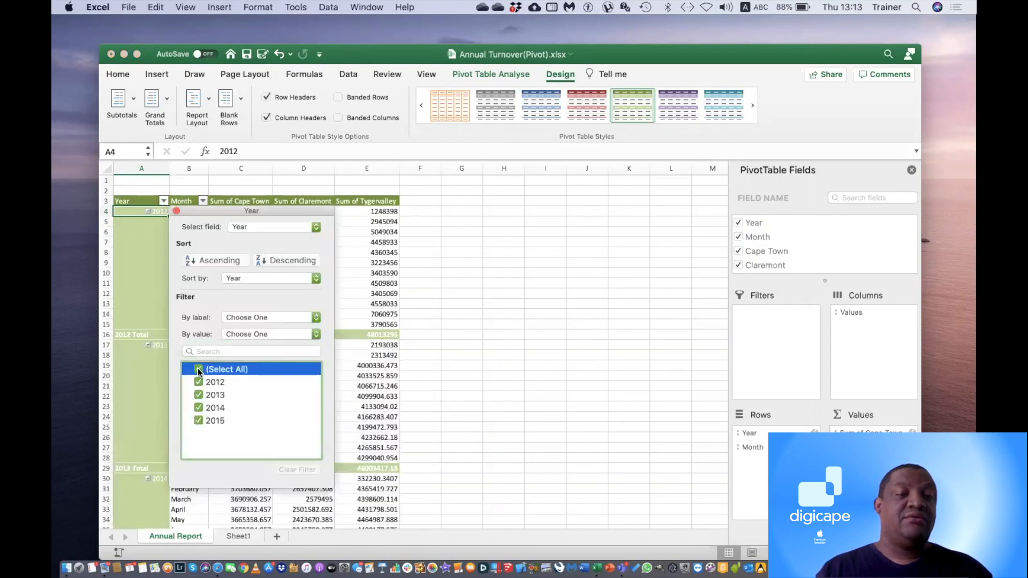
click(176, 210)
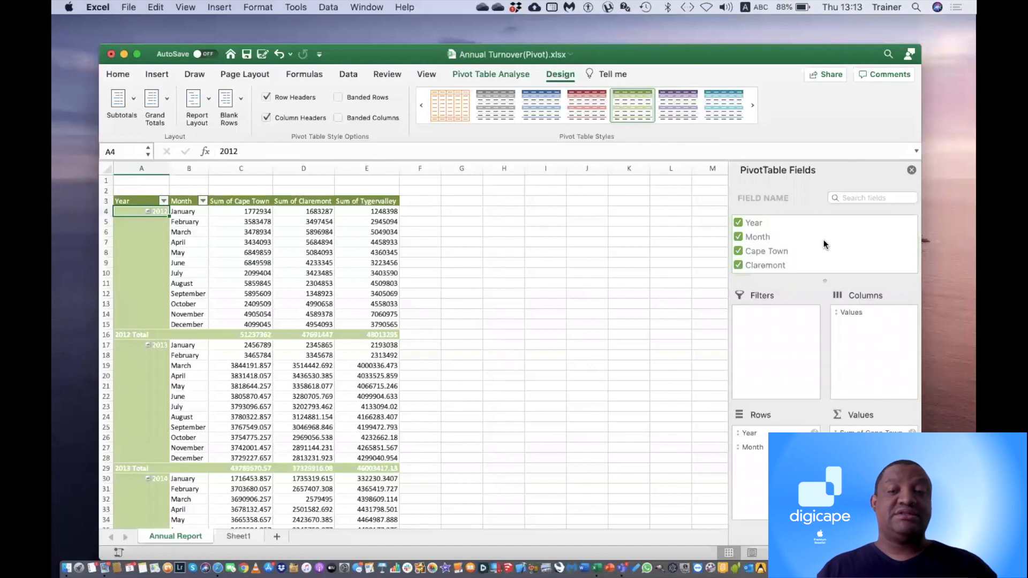
Add the Quarter field to the pivot table as a report filter
scroll(824, 244, down, 5)
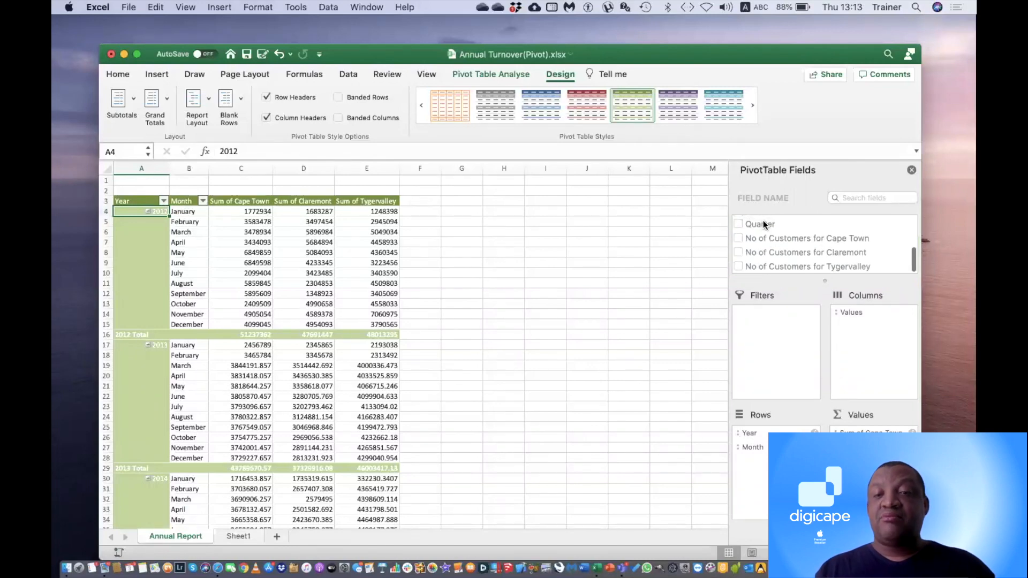
drag(763, 220, 785, 335)
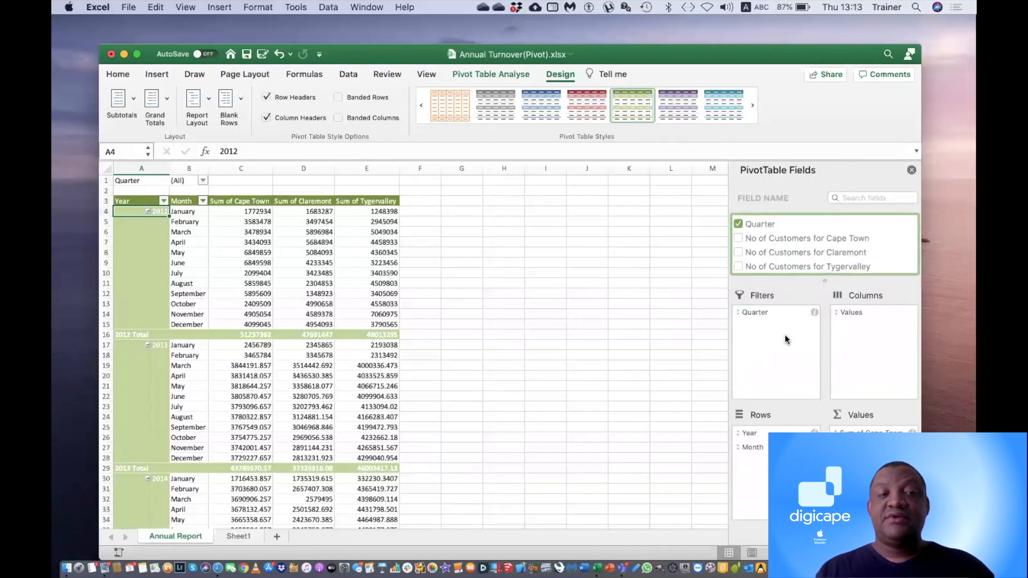
Filter the report to quarter 1 only, and switch the Quarter filter back to all quarters
click(203, 181)
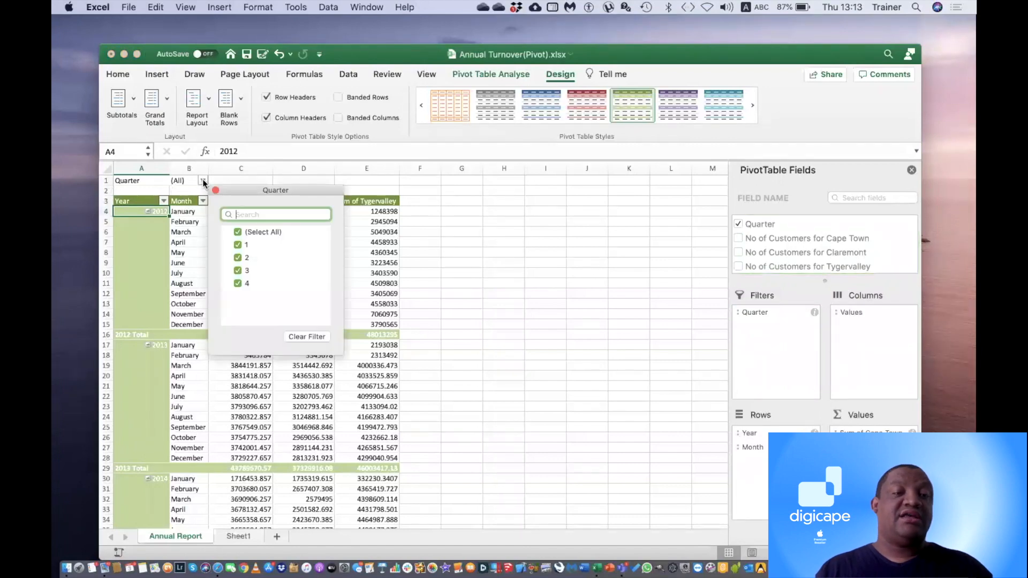
click(237, 232)
click(238, 245)
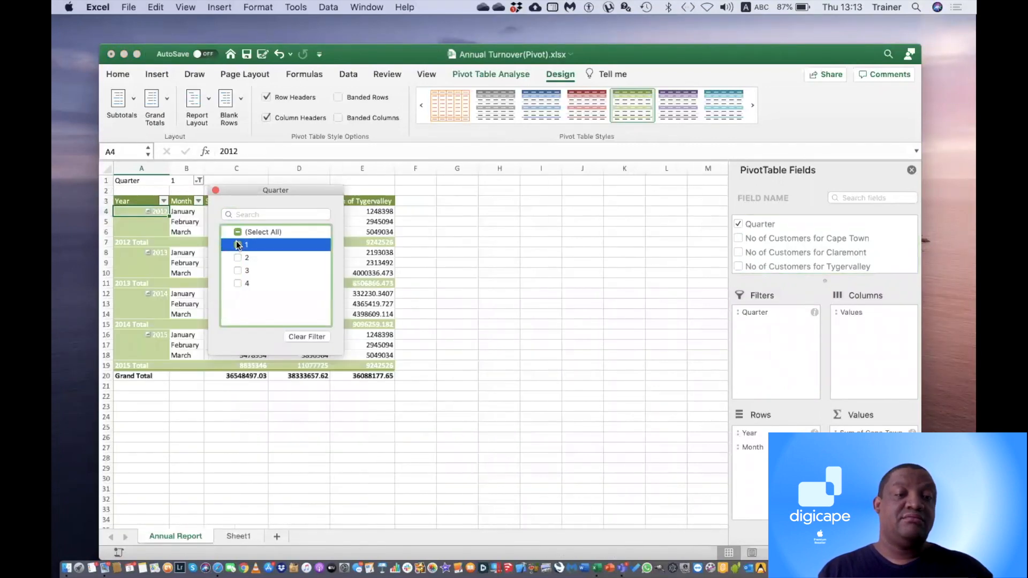
drag(241, 190, 526, 189)
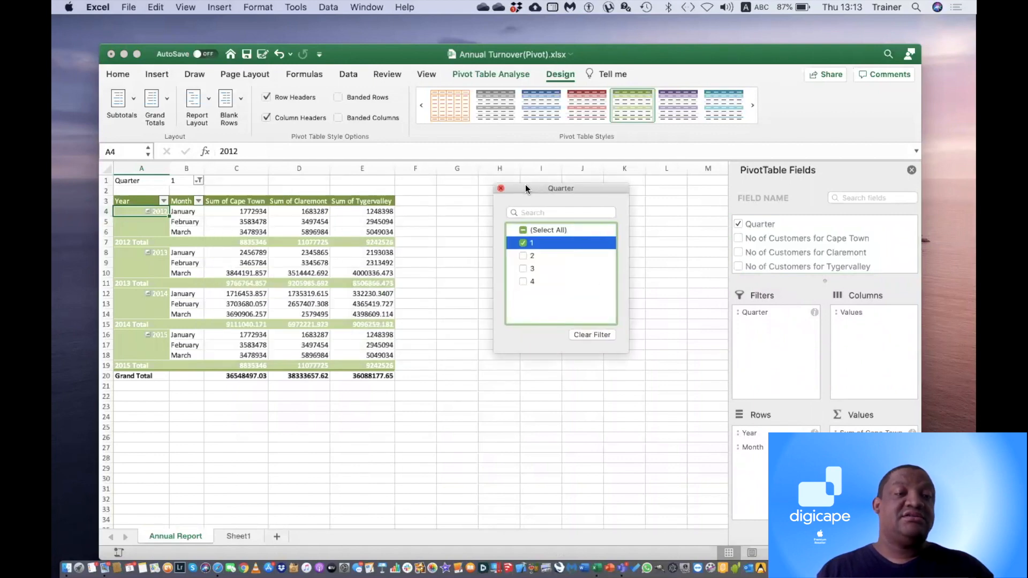
drag(526, 189, 284, 171)
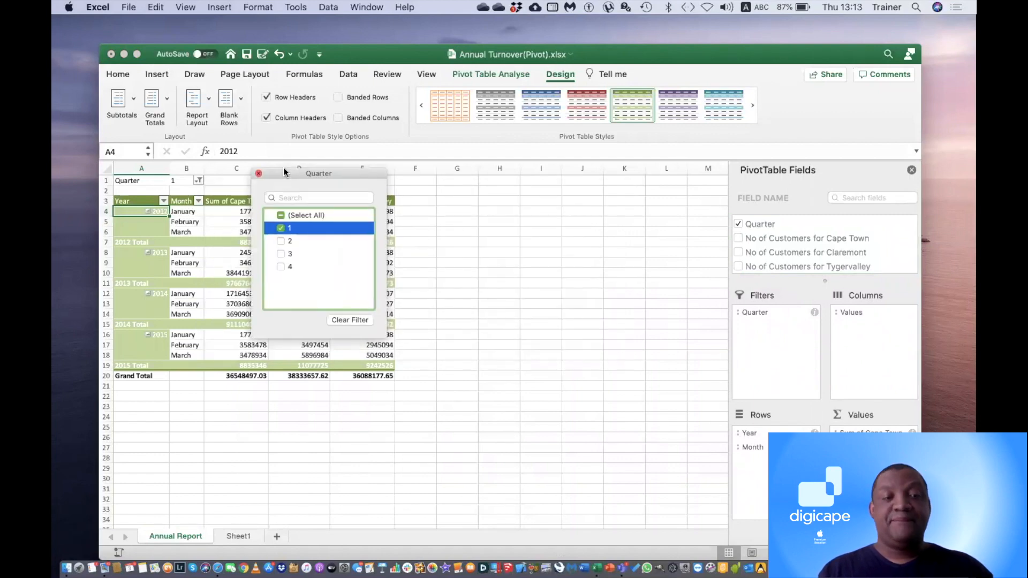
click(281, 214)
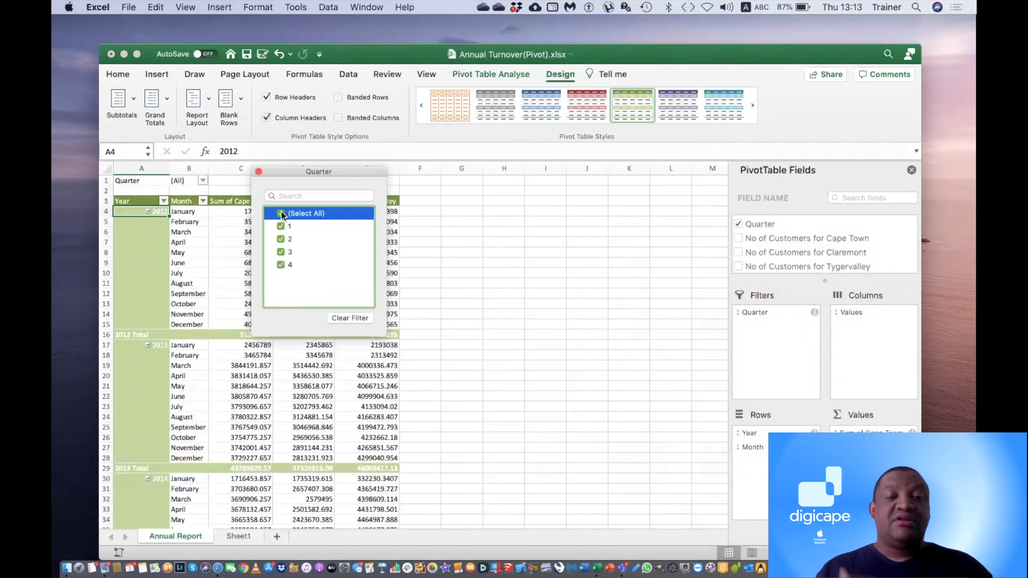
click(449, 227)
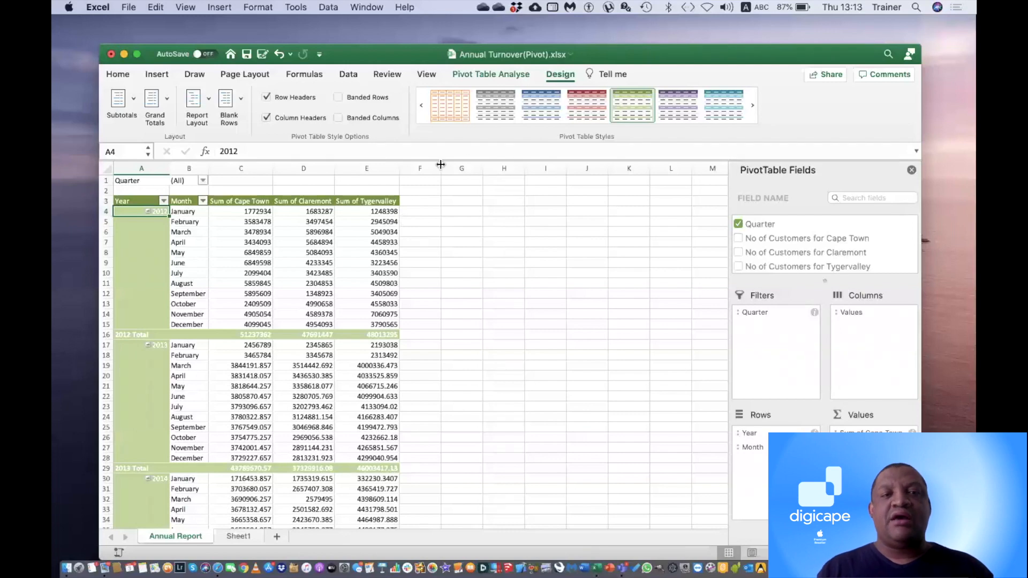
Start a new calculated field for the pivot table and name it Tot Month Sales
click(498, 74)
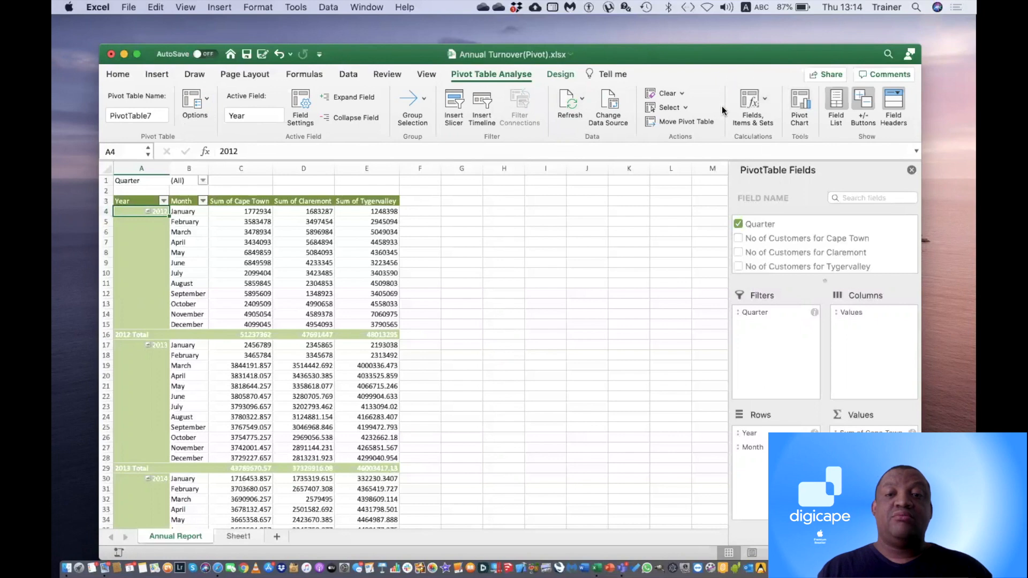
click(759, 100)
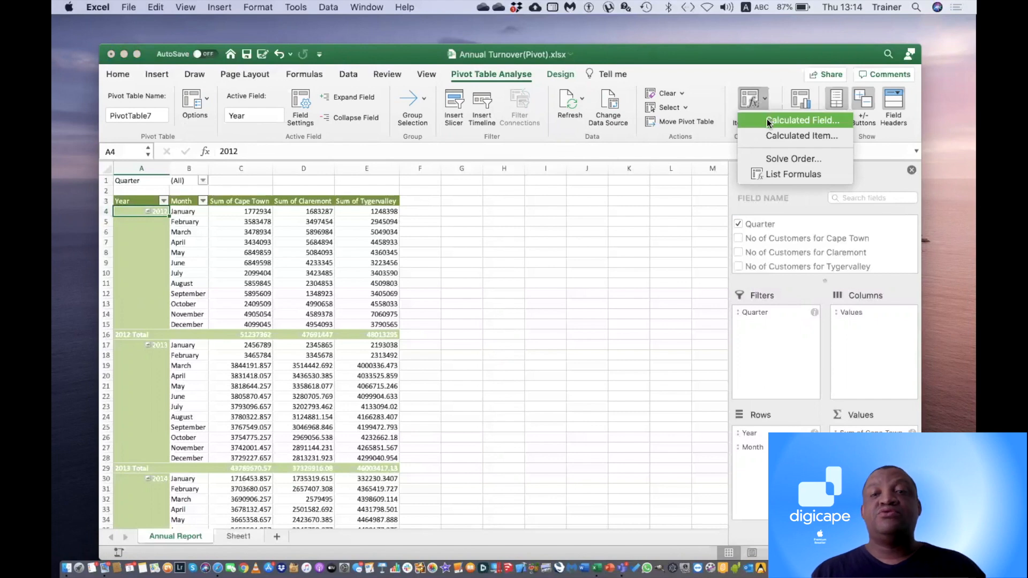
click(771, 121)
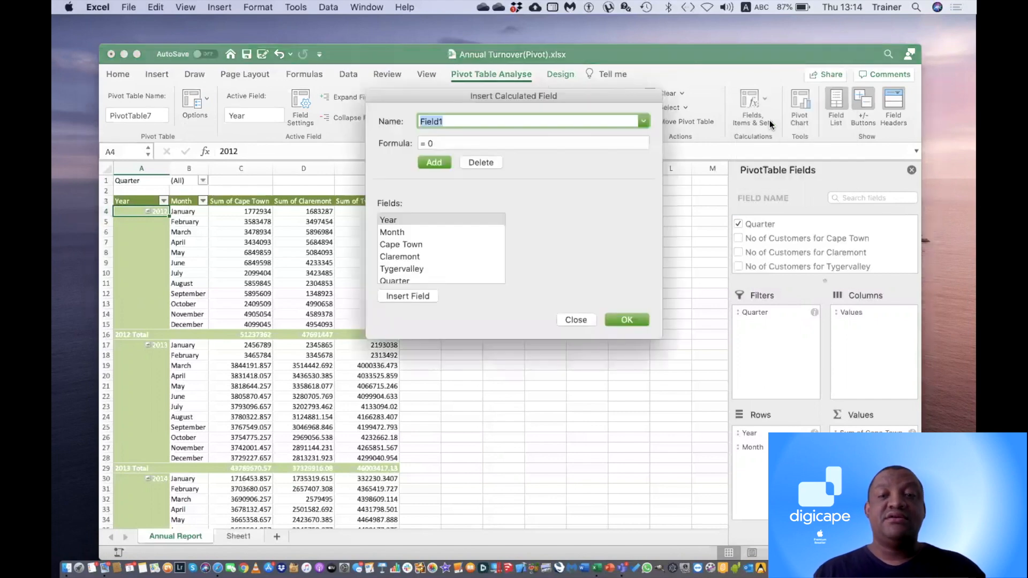
scroll(464, 260, down, 3)
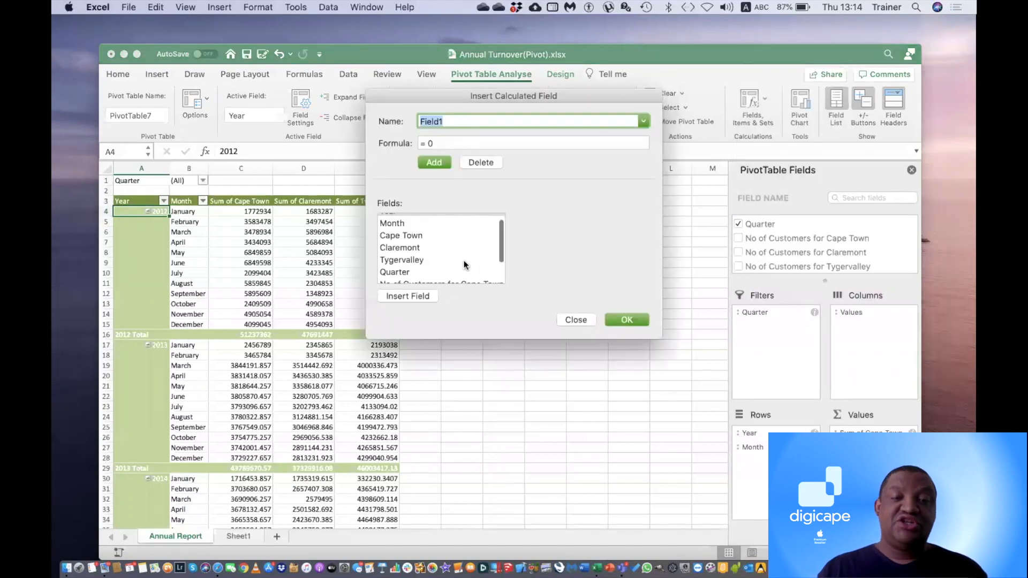
scroll(464, 261, up, 2)
scroll(464, 261, up, 1)
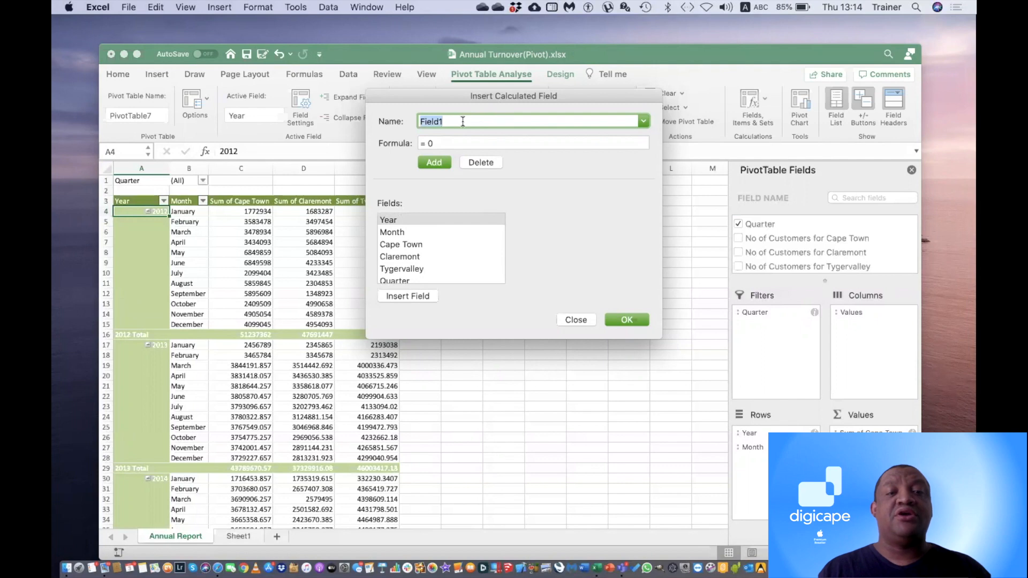
key(BackSpace)
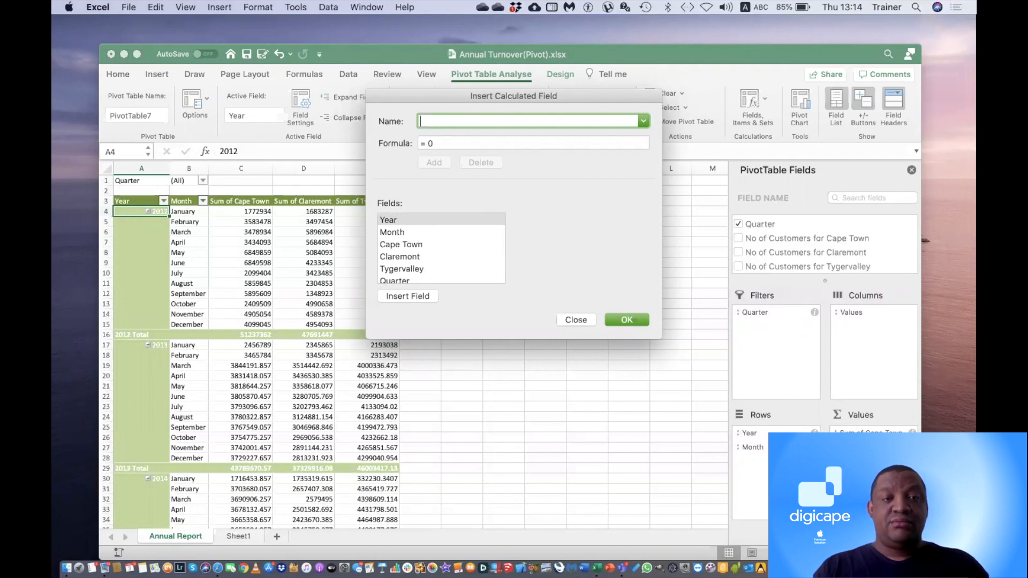
text(Tot)
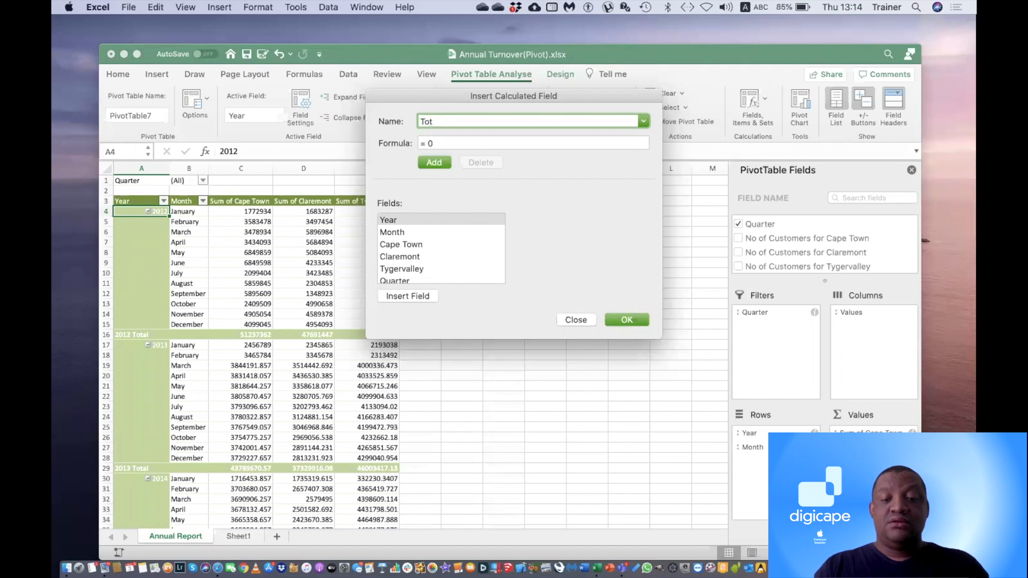
text( Month)
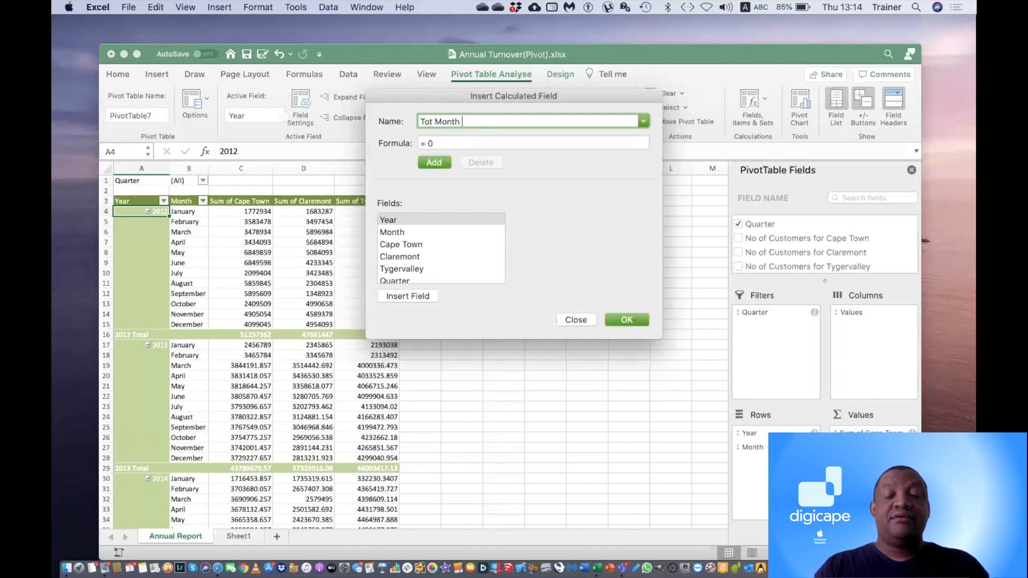
text( Sales)
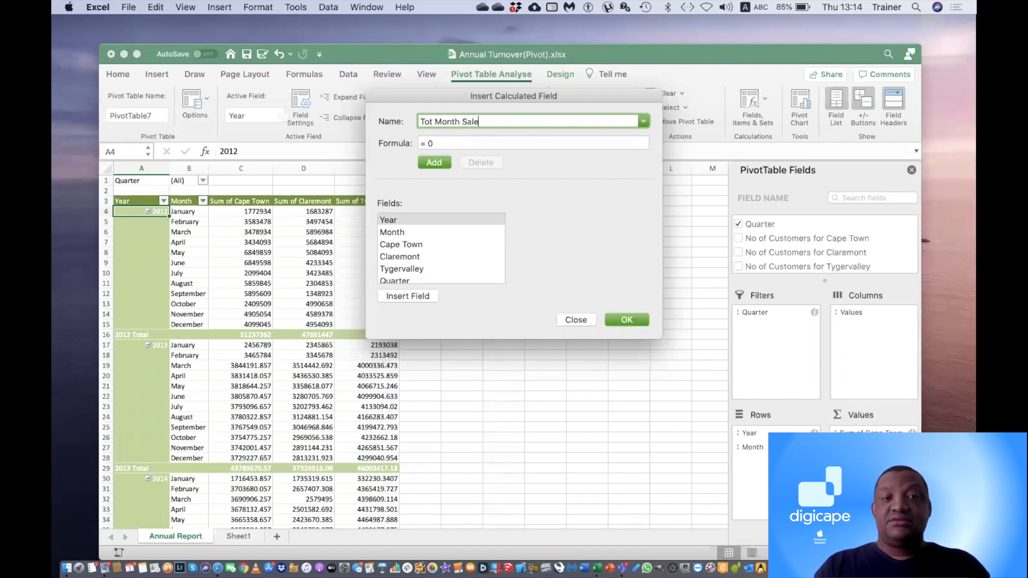
Set the calculated field's formula to = 'Cape Town'+ Claremont+ Tygervalley and insert it into the pivot table
click(445, 143)
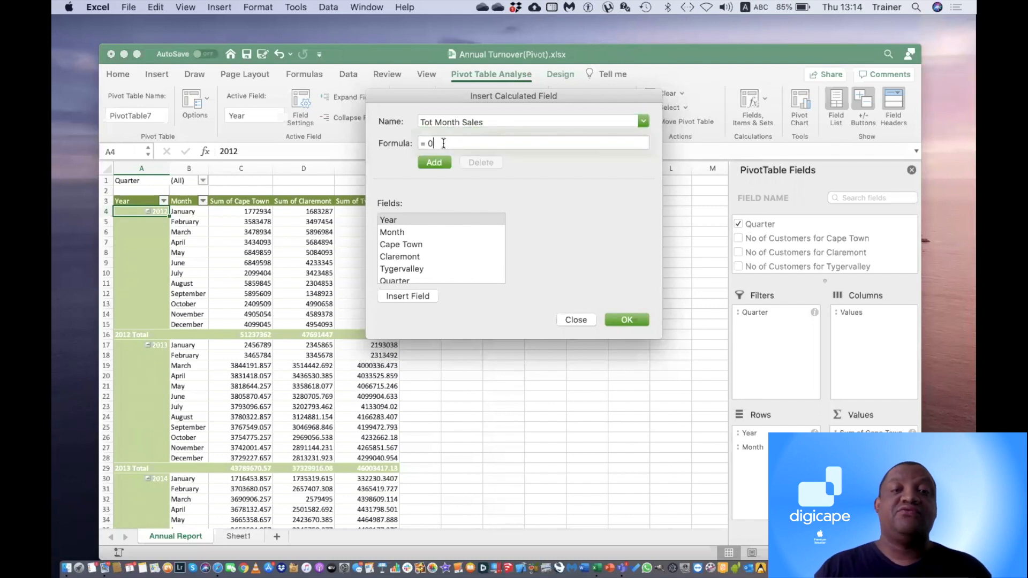
key(BackSpace)
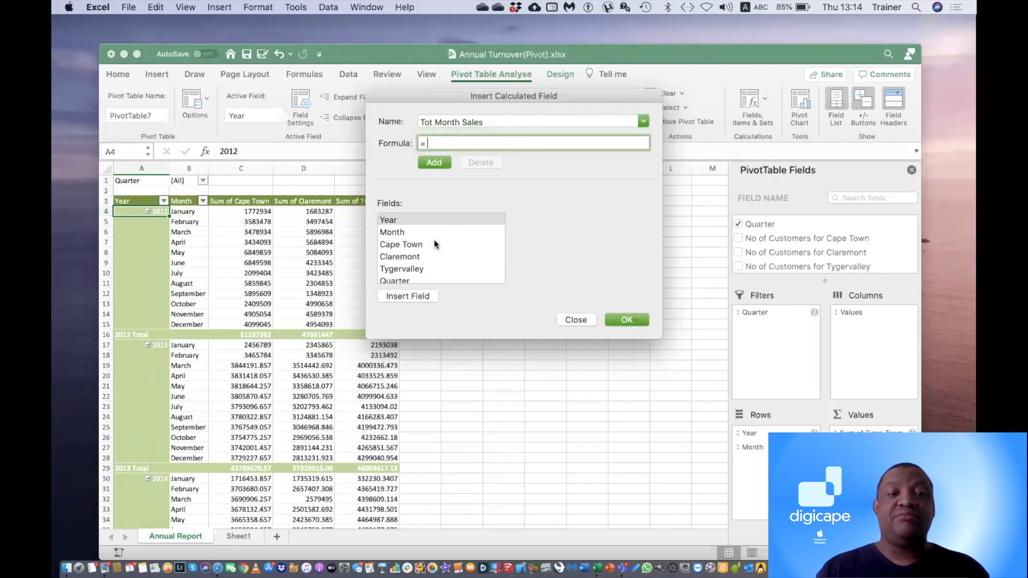
click(406, 245)
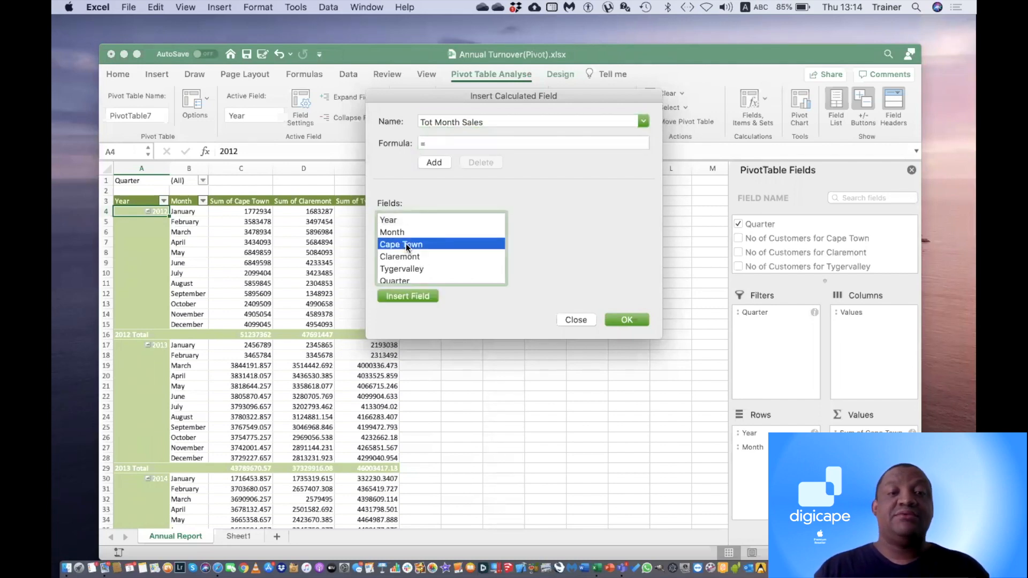
click(407, 296)
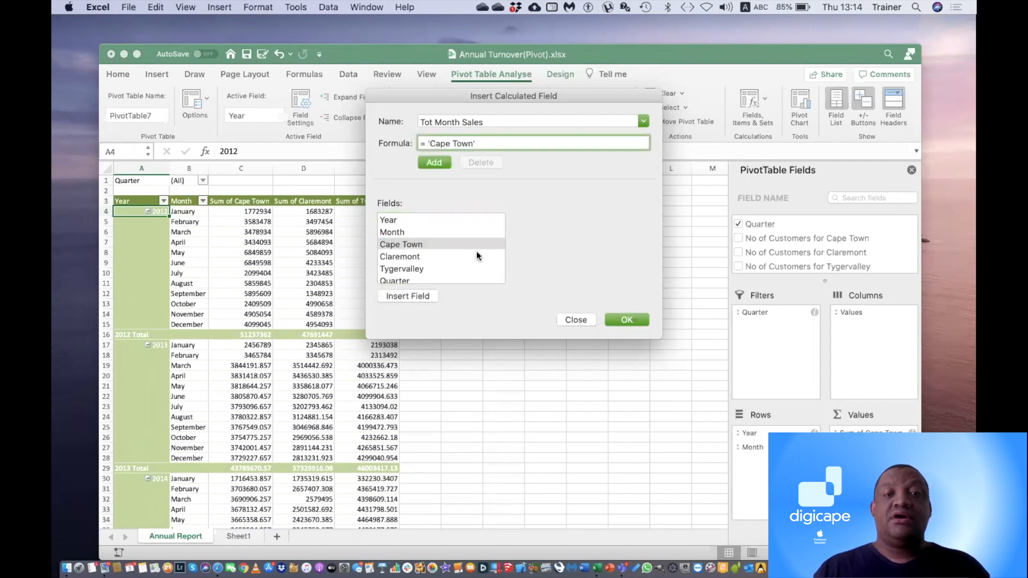
text(+)
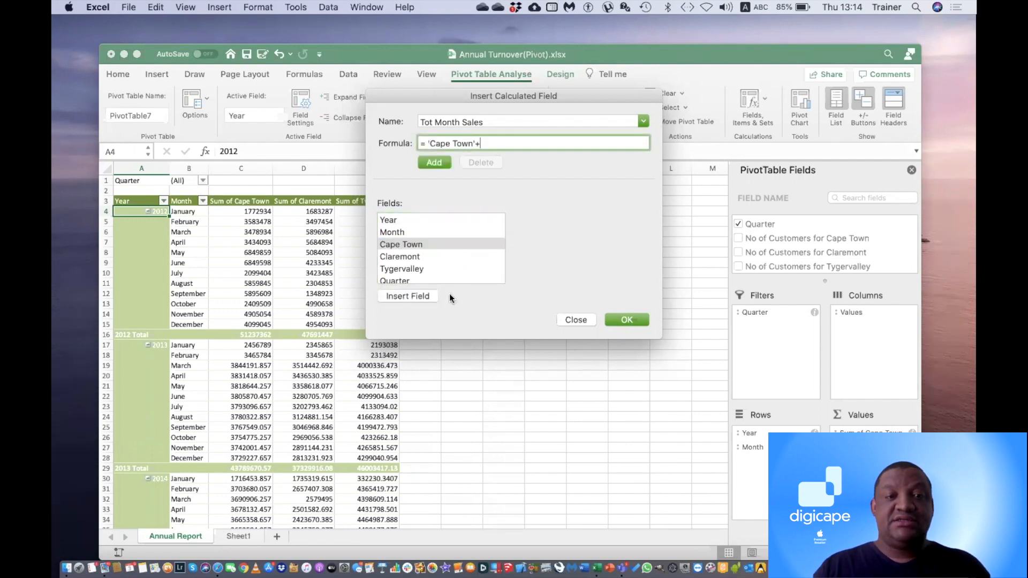
click(402, 256)
click(410, 296)
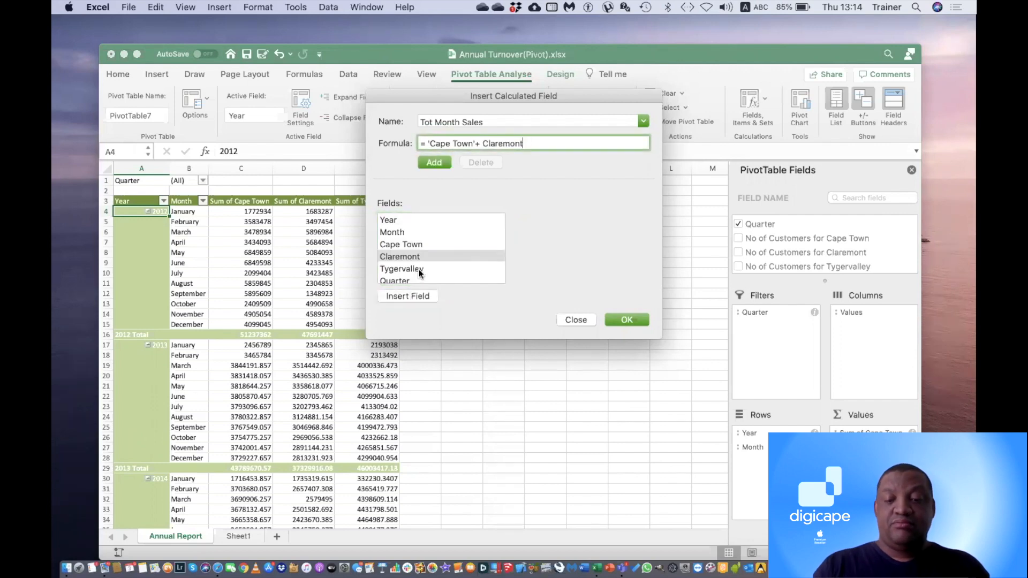
text(+)
click(410, 268)
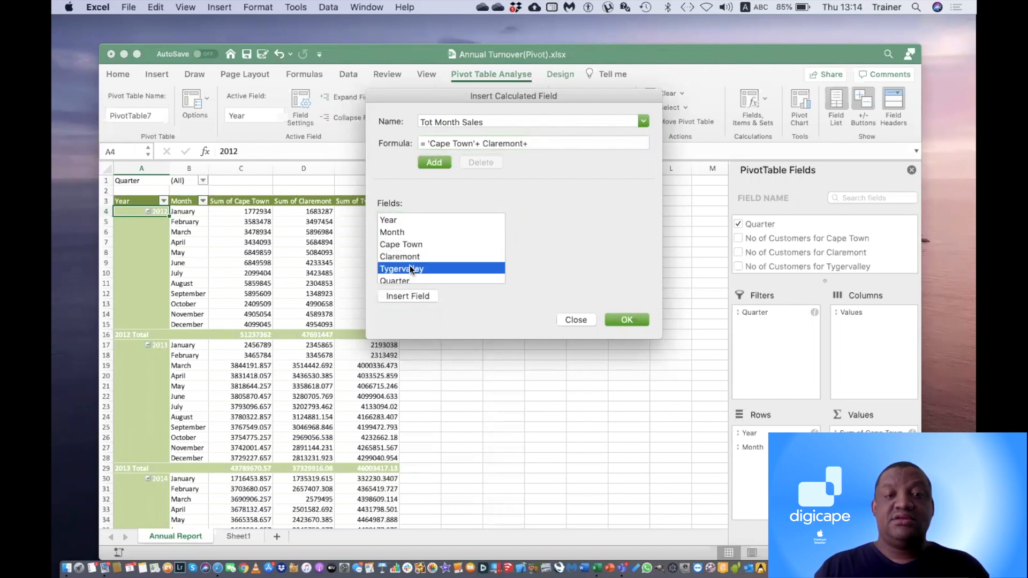
click(413, 295)
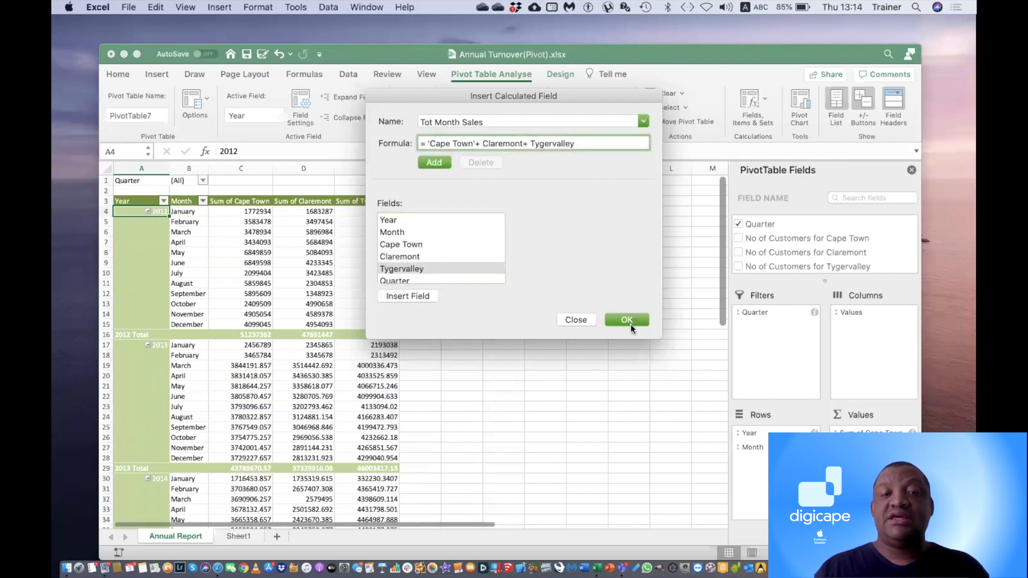
click(631, 319)
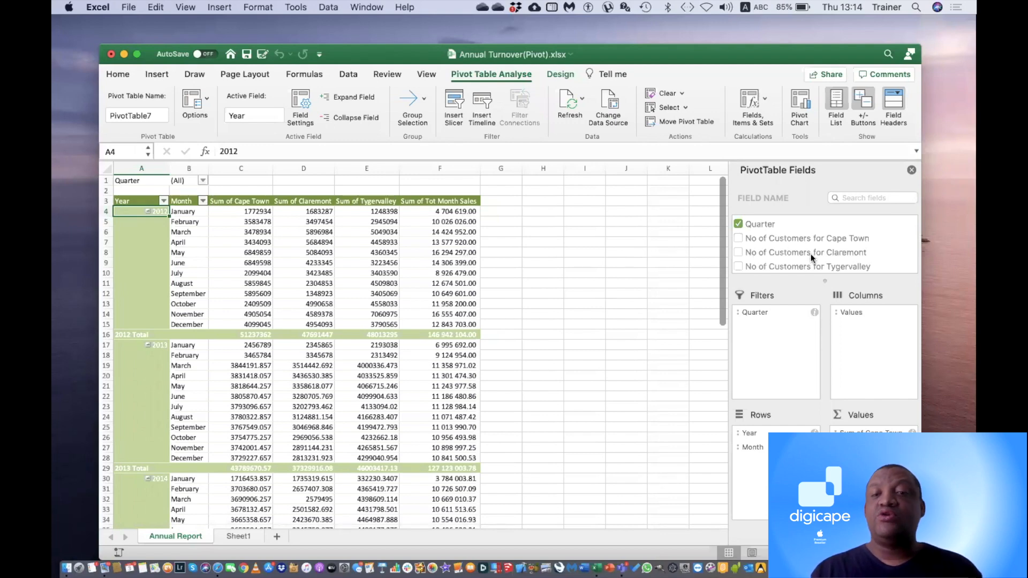
Remove the Cape Town, Claremont, Tygervalley and Tot Month Sales fields from the pivot table's values
scroll(810, 254, down, 2)
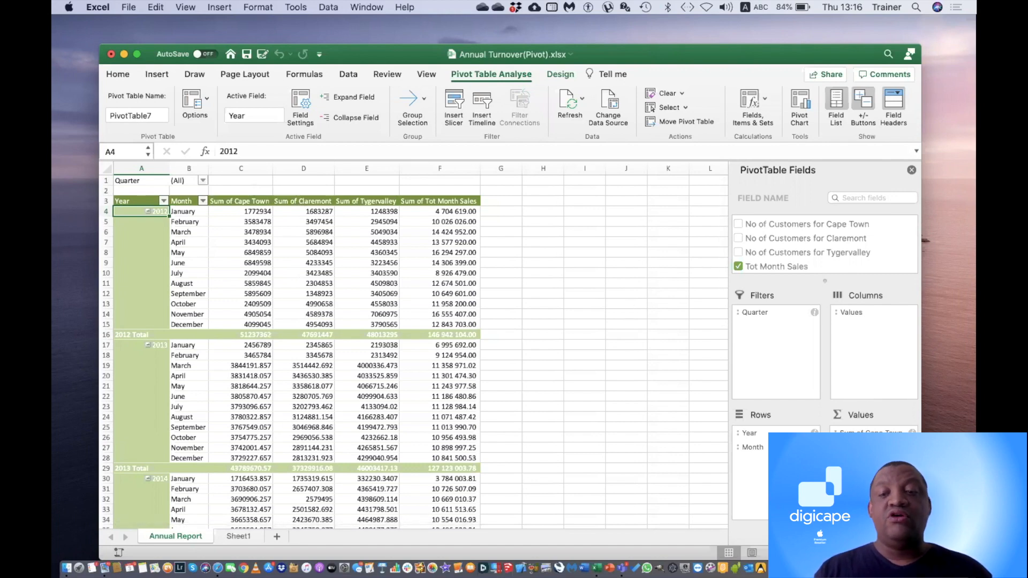
drag(868, 429, 626, 409)
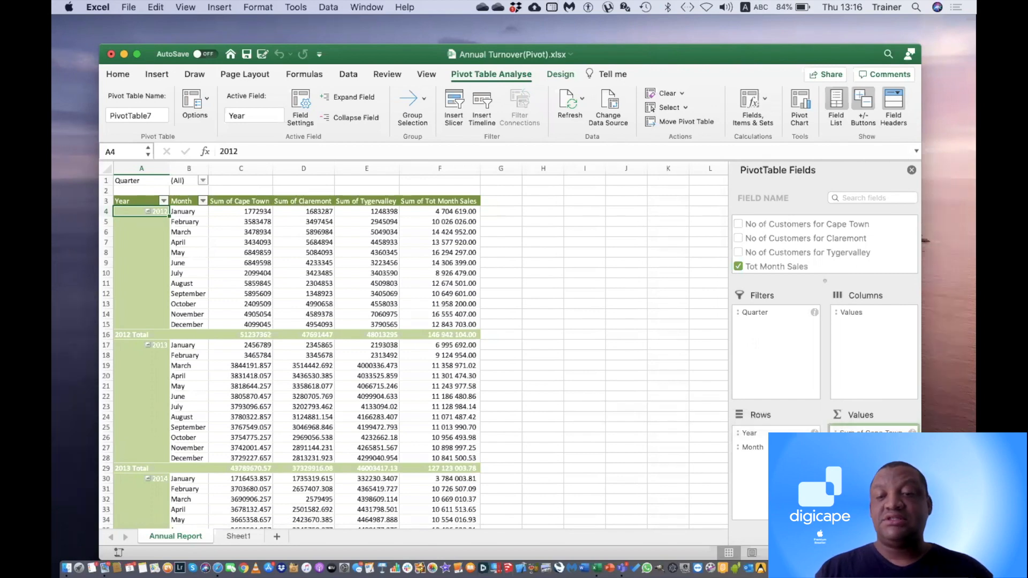
drag(867, 447, 602, 430)
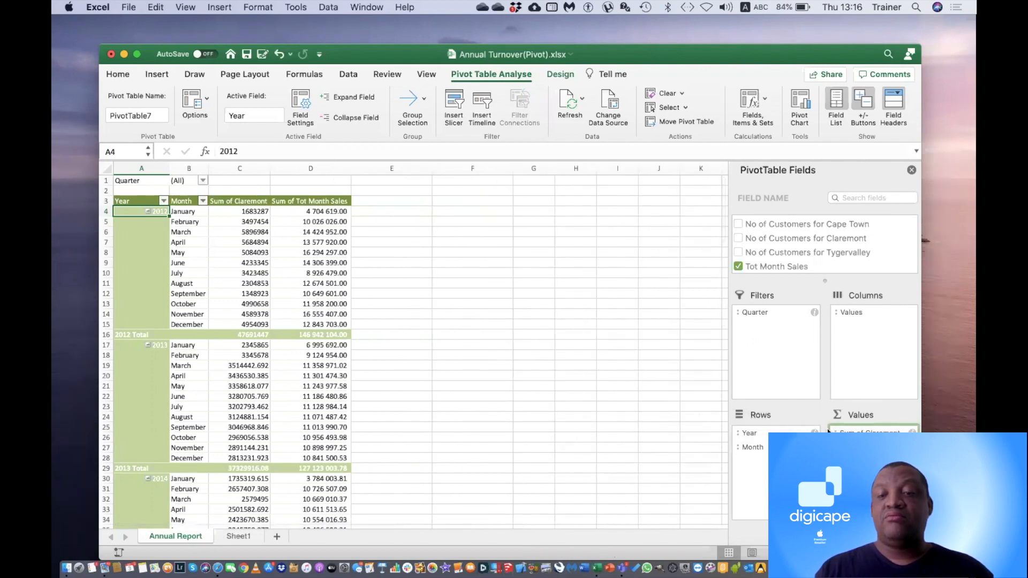
drag(868, 433, 562, 410)
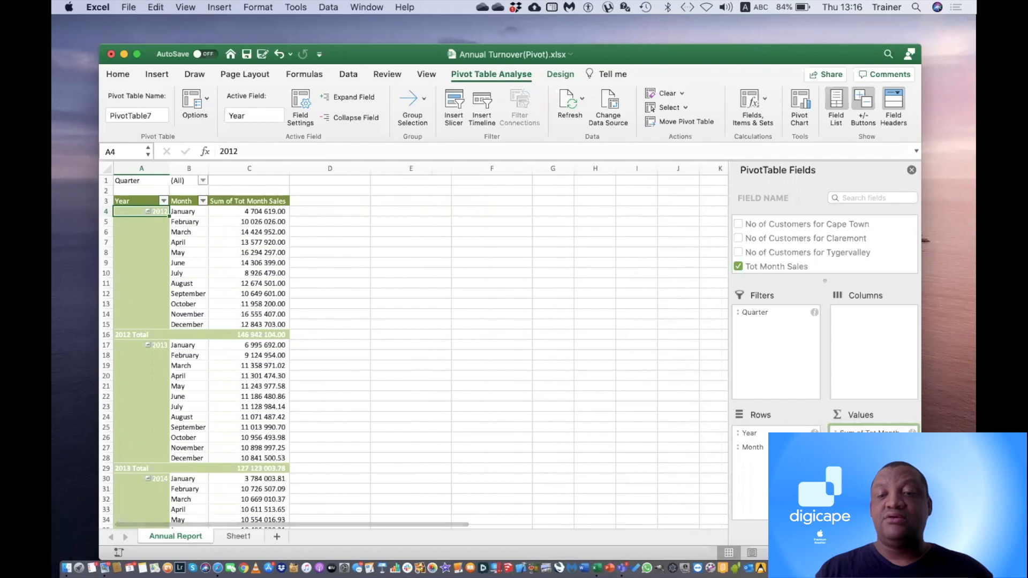
drag(868, 433, 388, 356)
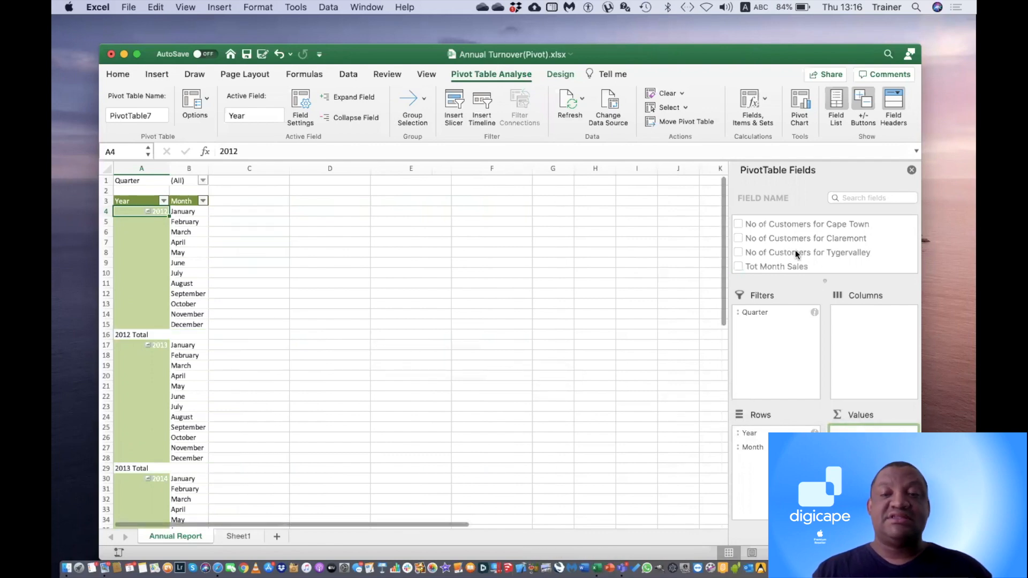
Add the No of Customers fields for Cape Town, Claremont and Tygervalley to the pivot table's values
click(771, 224)
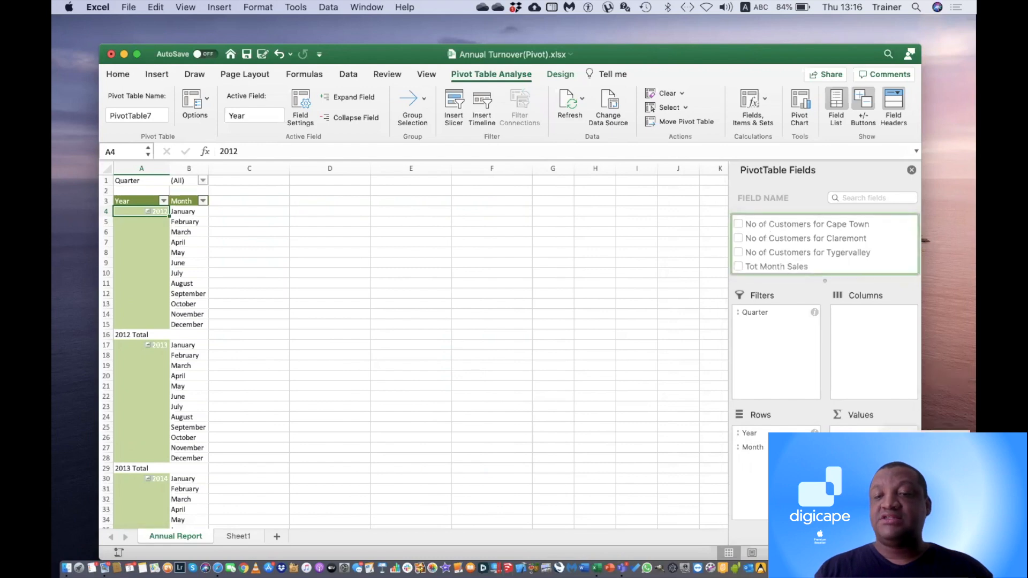
click(791, 239)
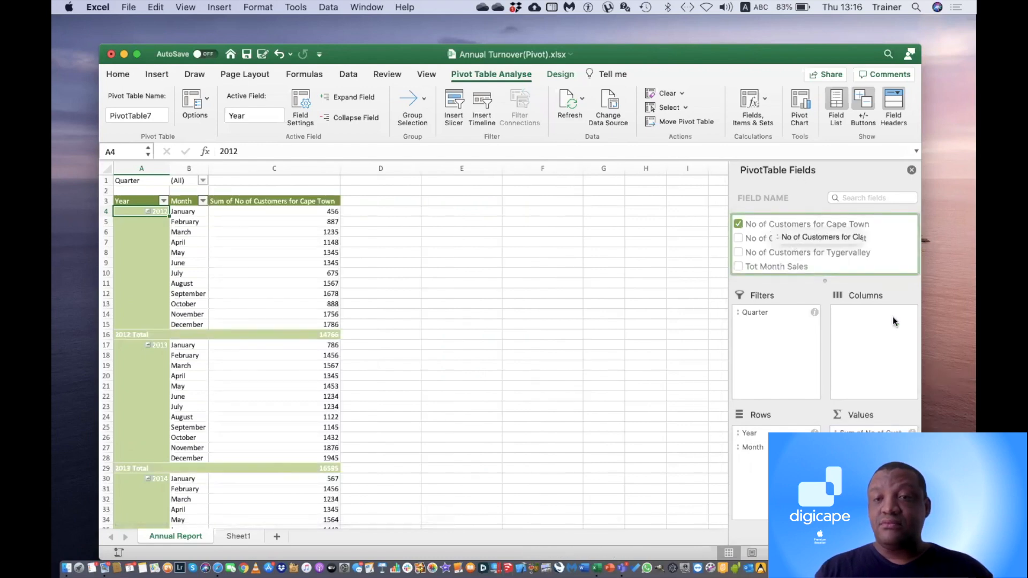
click(802, 252)
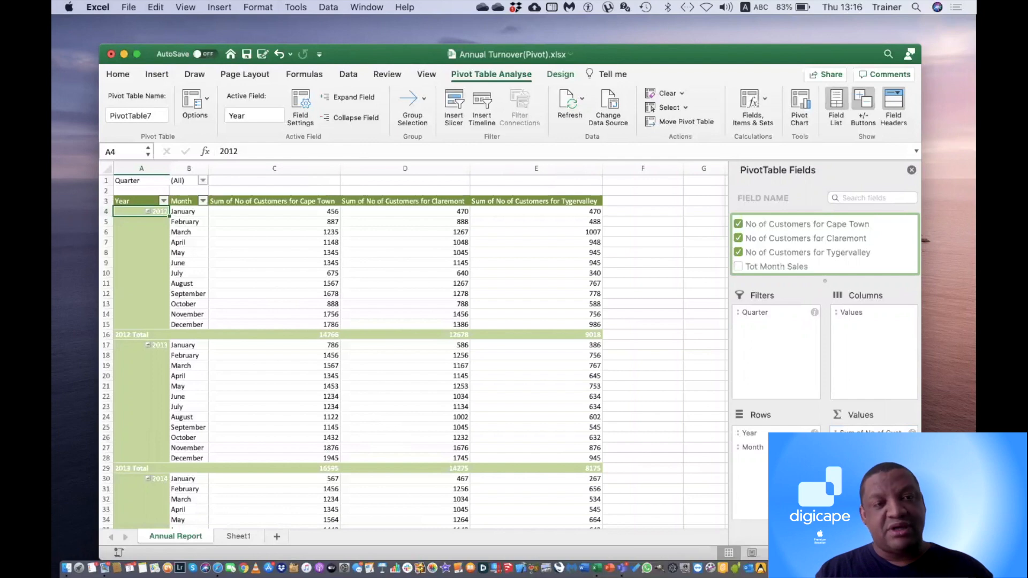
Summarise No of Customers for Cape Town by Average and No of Customers for Claremont by Max
click(913, 433)
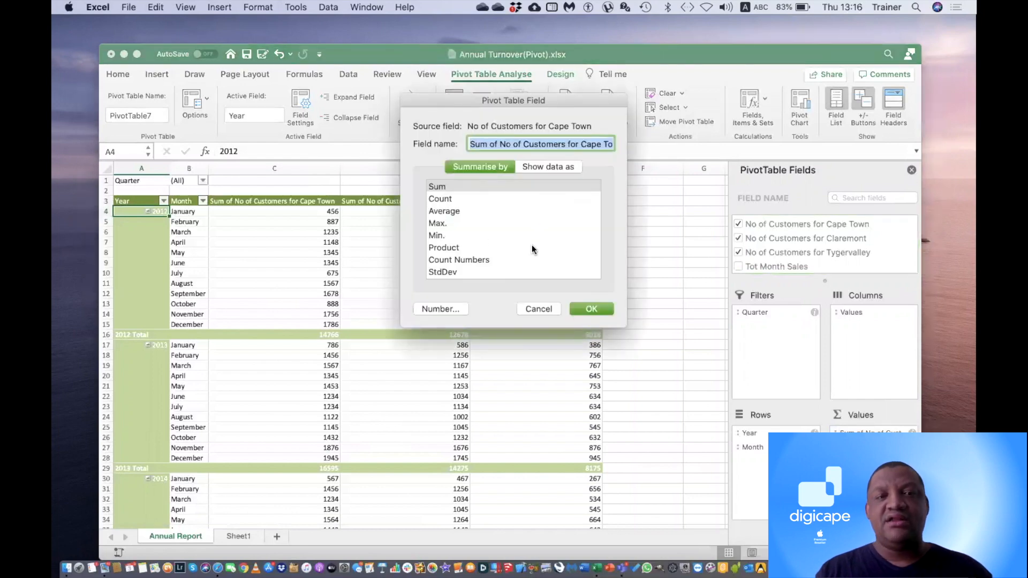
click(442, 212)
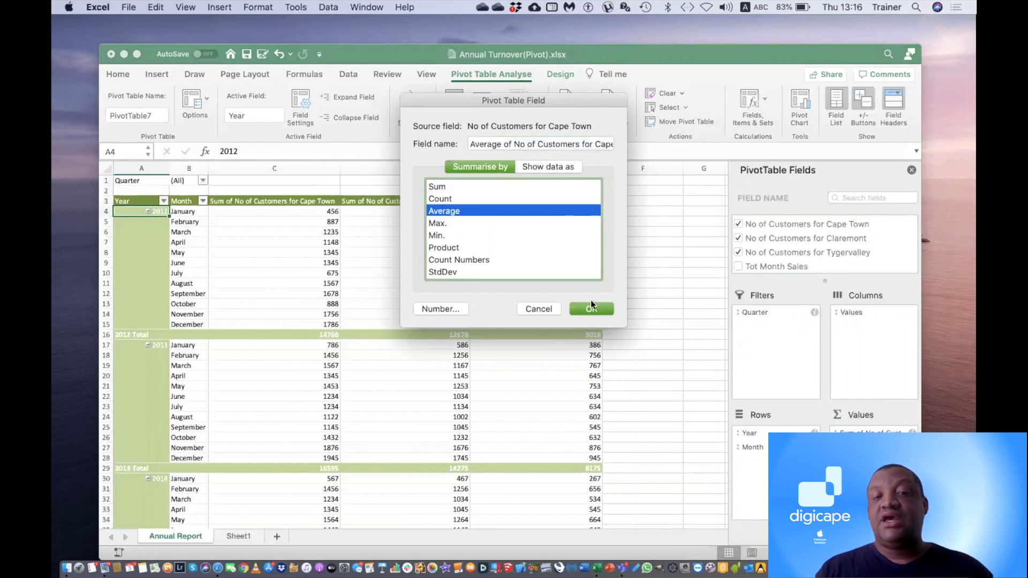
click(592, 310)
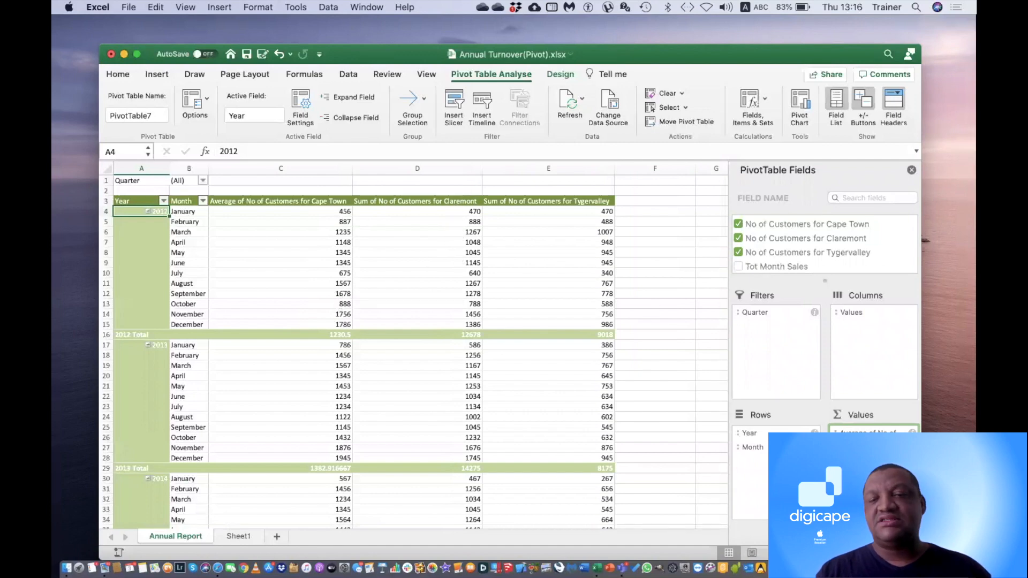
click(913, 448)
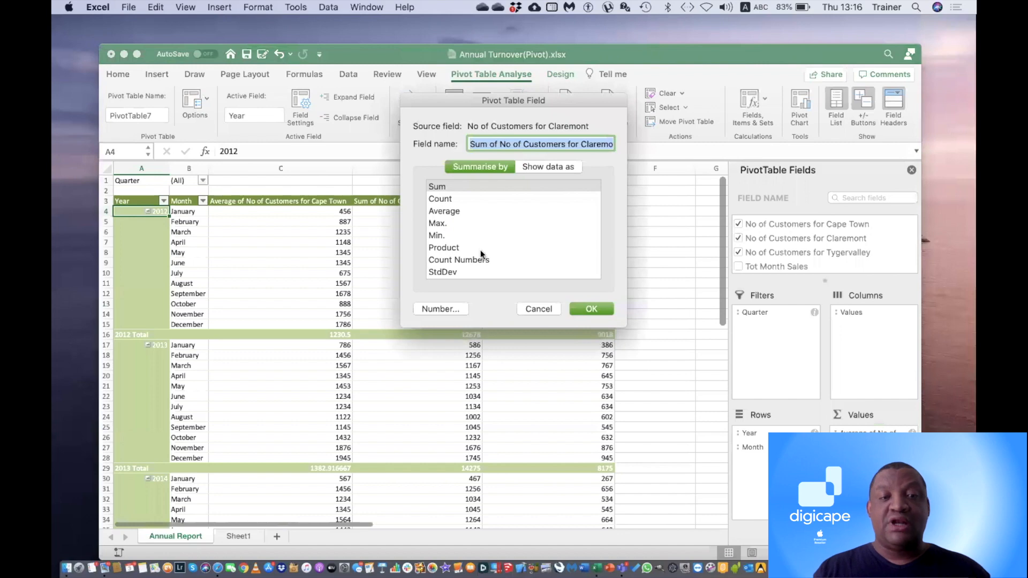
click(436, 223)
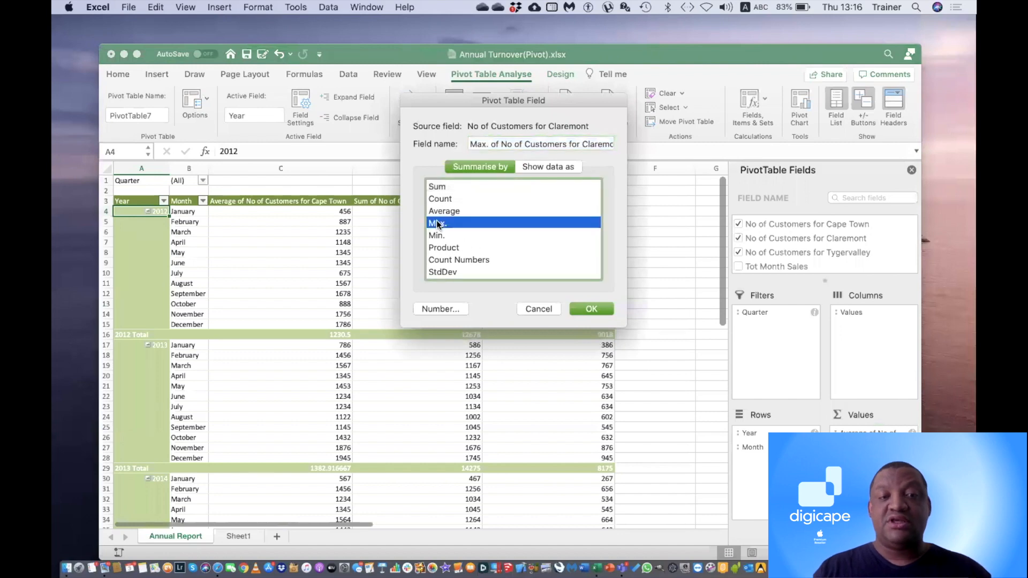
click(596, 309)
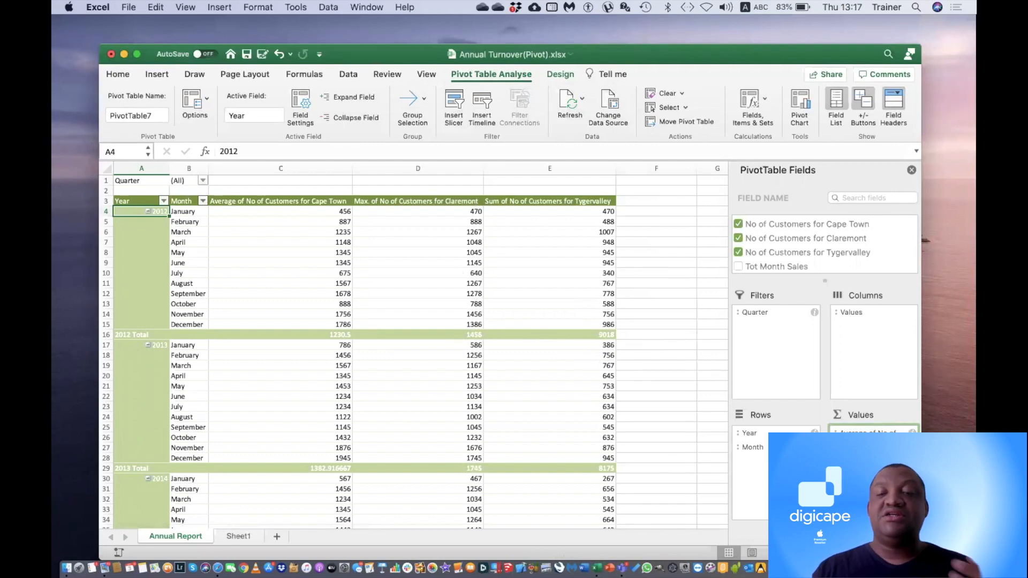
Remove all three No of Customers fields from the pivot table's values
drag(874, 436, 883, 434)
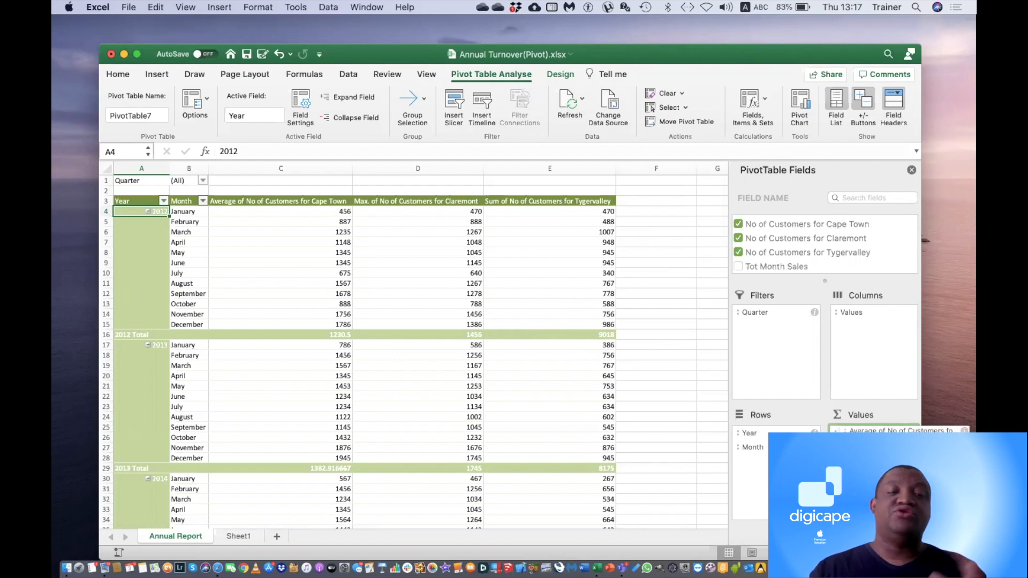
drag(882, 435, 659, 388)
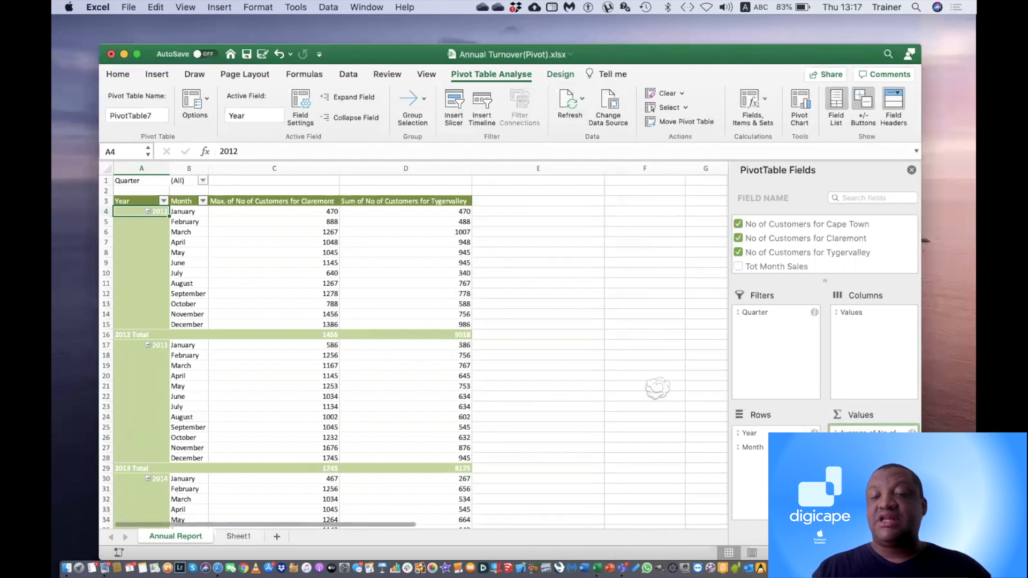
drag(873, 432, 563, 391)
drag(873, 432, 468, 381)
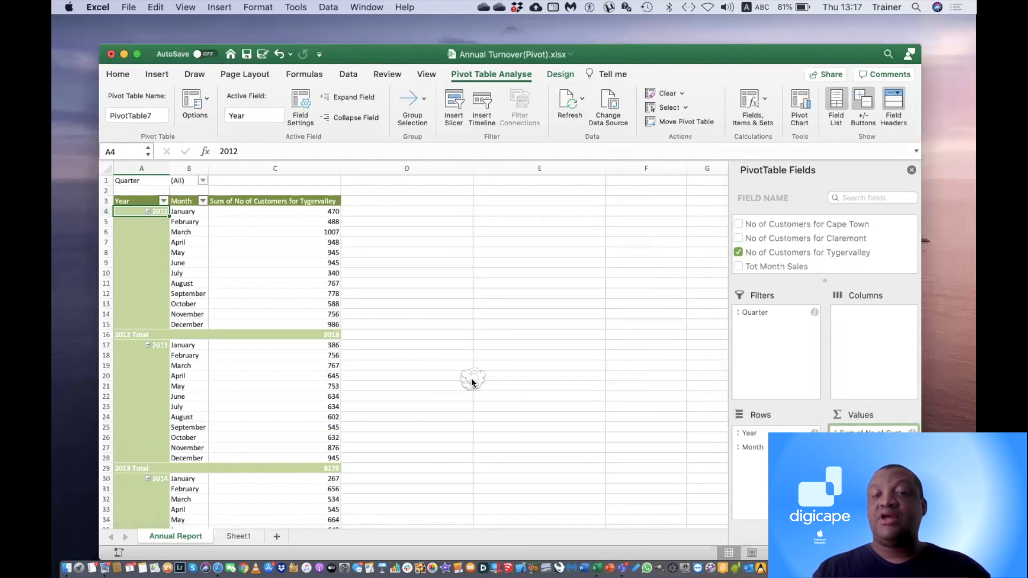
Add the Cape Town, Claremont and Tygervalley turnover fields back to the values and collapse the Year field
scroll(788, 256, up, 1)
scroll(789, 252, up, 2)
scroll(789, 252, down, 2)
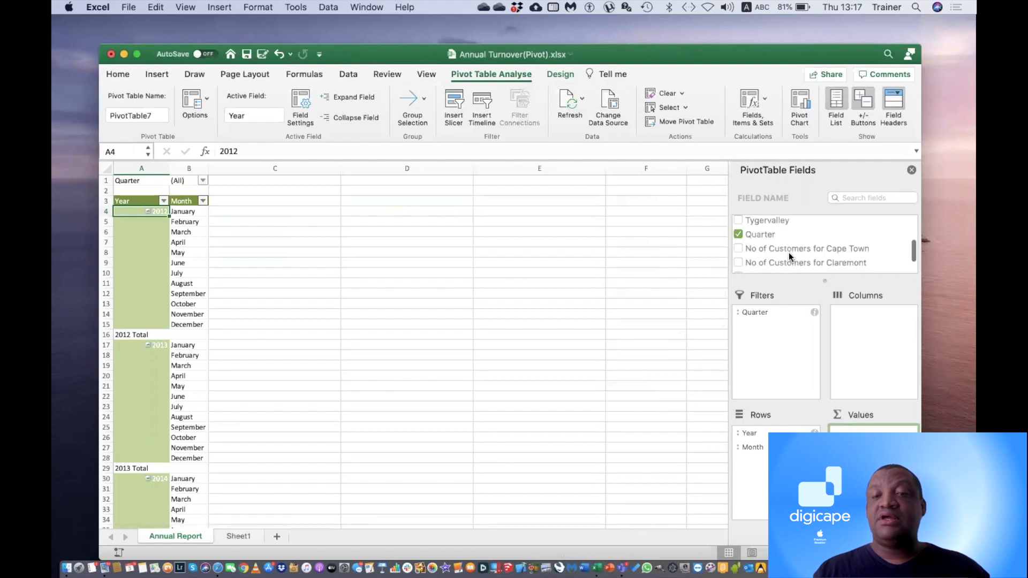
scroll(789, 252, up, 2)
click(770, 232)
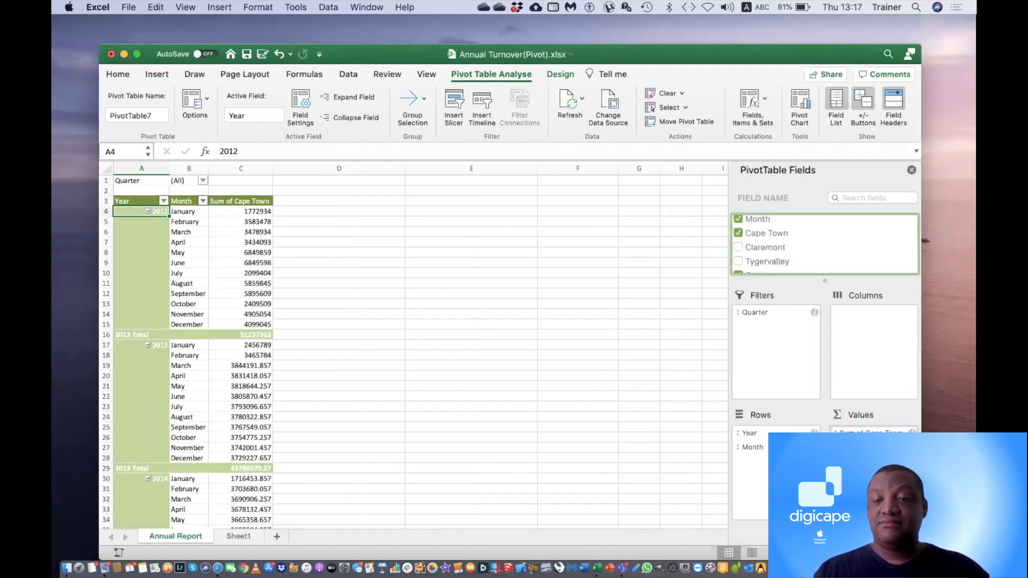
click(771, 247)
click(768, 262)
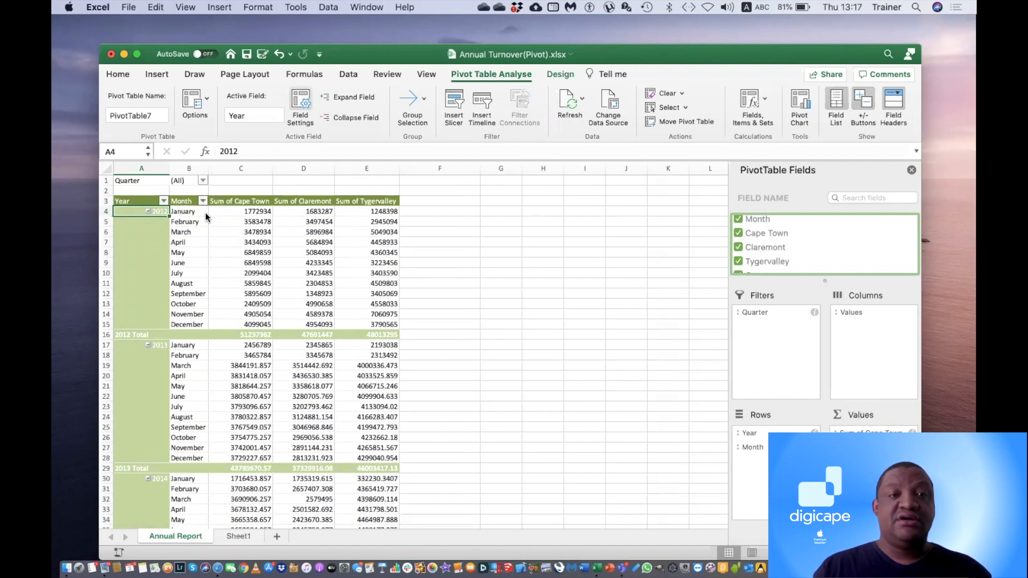
click(352, 118)
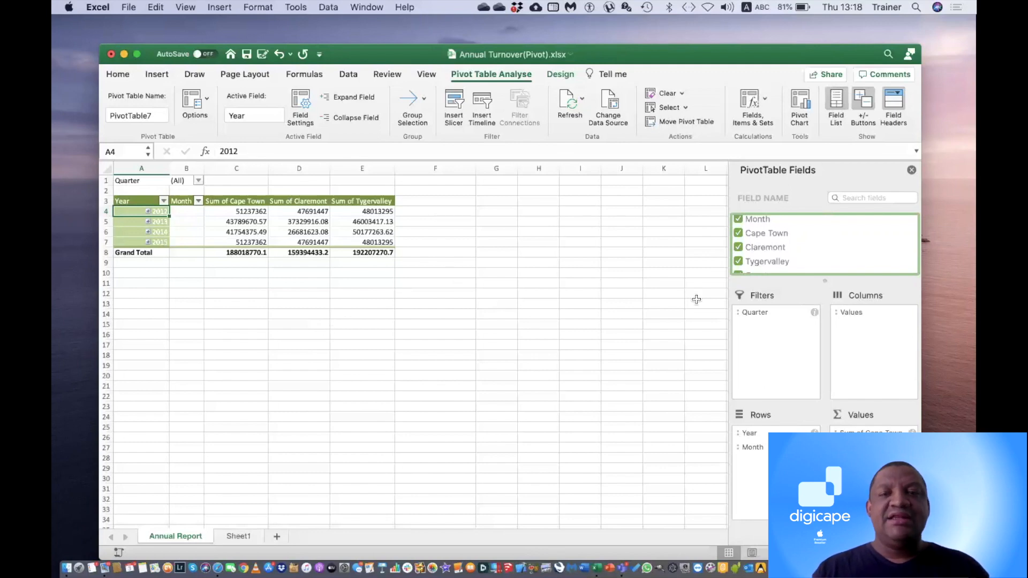
Add a second Cape Town field to the values and change its field name to Percentage Con Cape Town2
drag(758, 236, 867, 432)
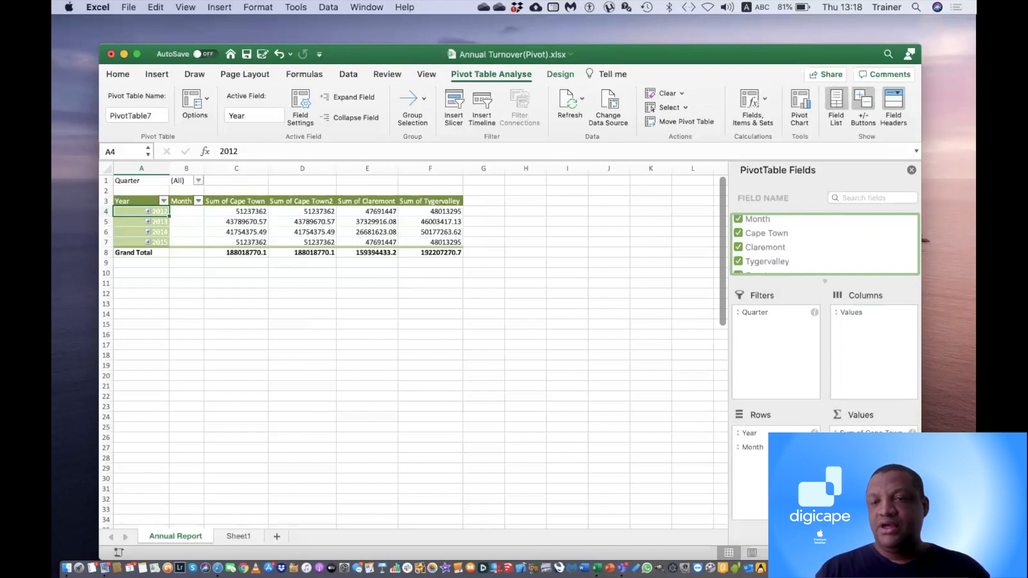
click(913, 447)
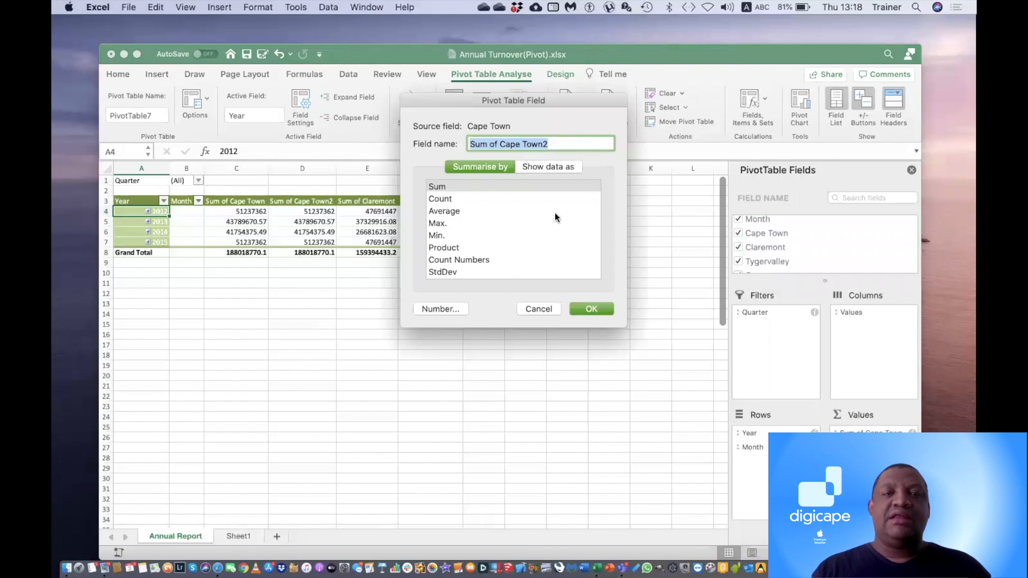
click(558, 168)
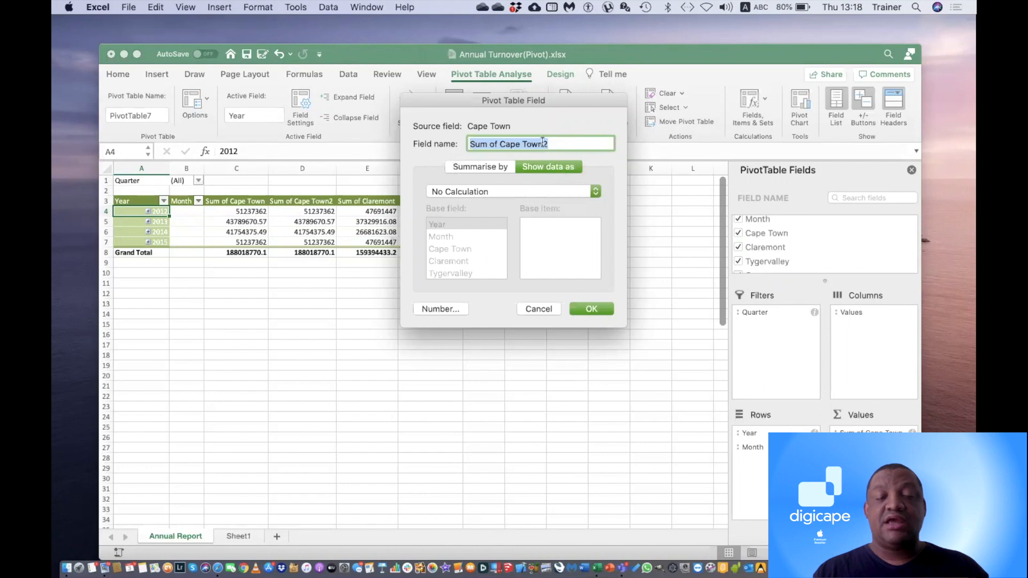
click(495, 142)
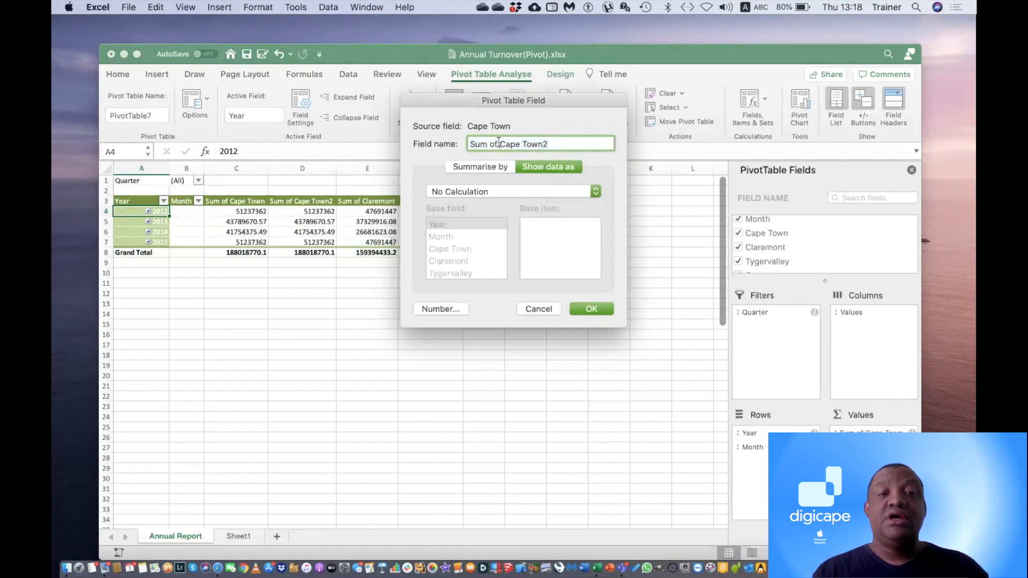
drag(499, 142, 455, 142)
text(Per)
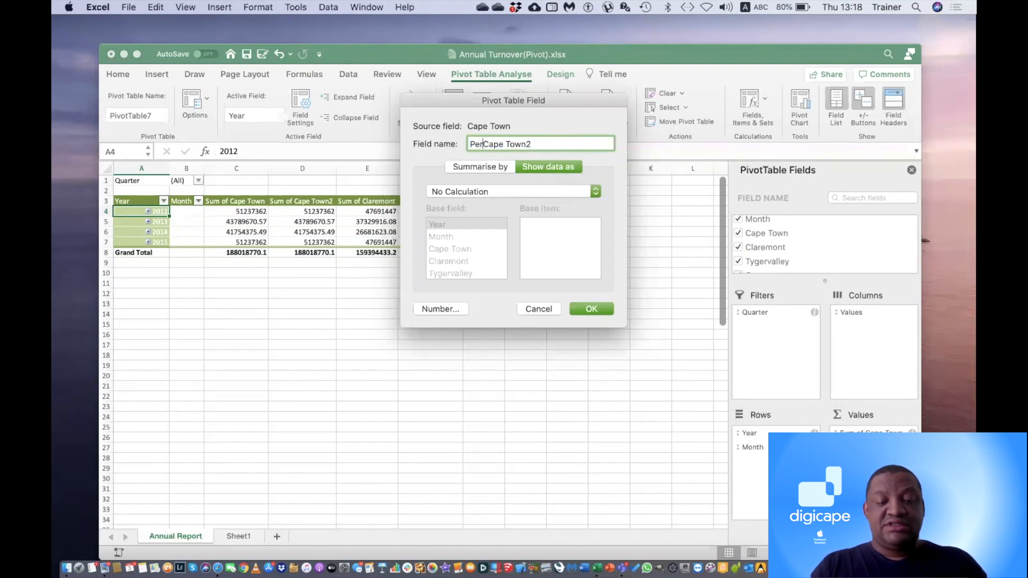
text(centage )
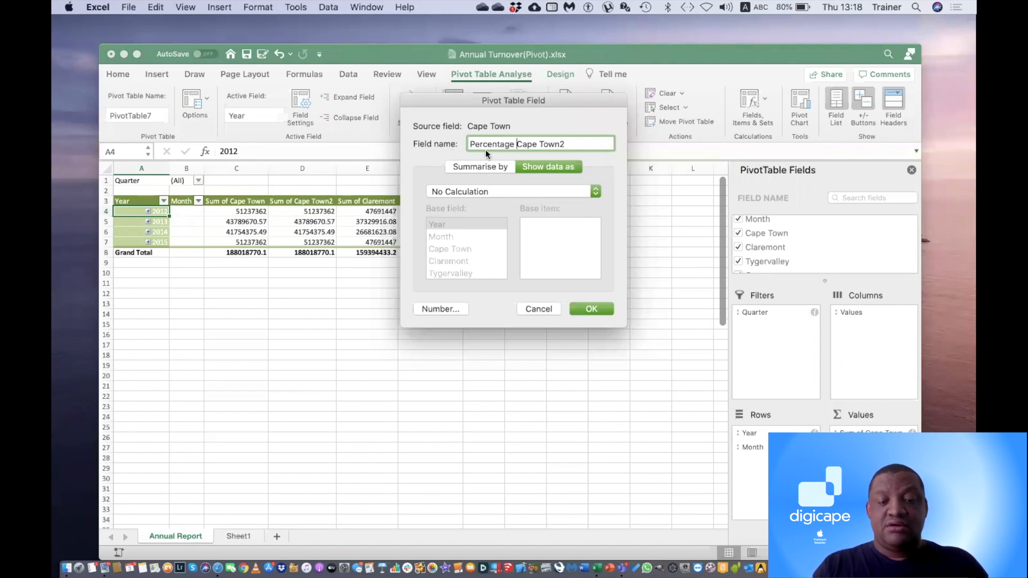
text(COn)
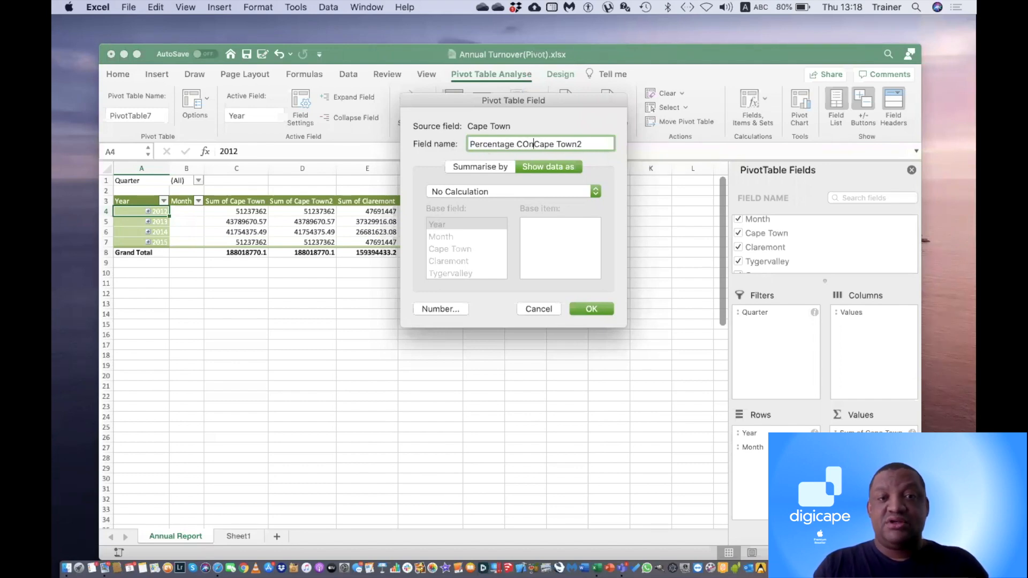
key(BackSpace)
key(BackSpace)
text(on)
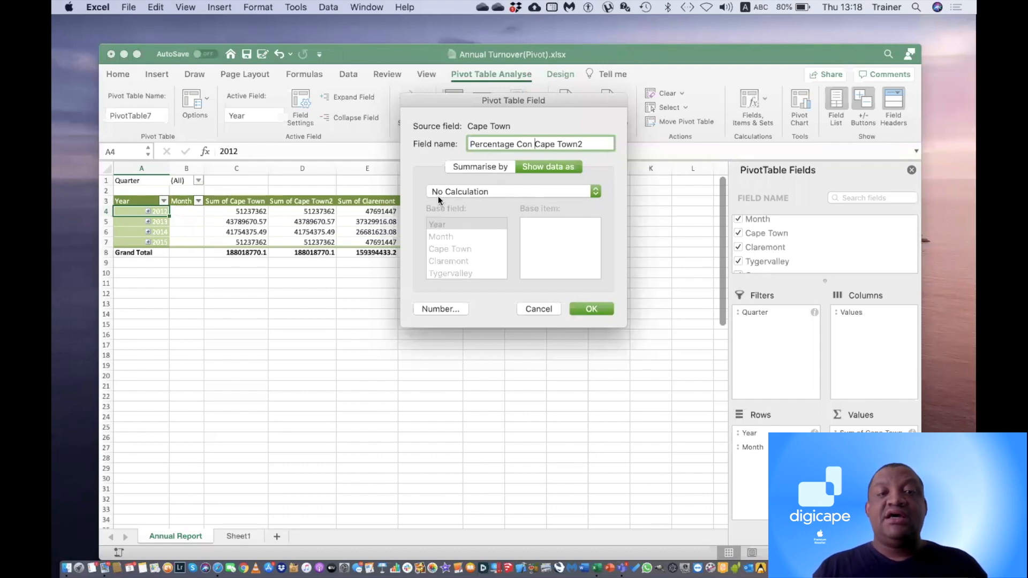
Show the second Cape Town field's data as % of Column Total
click(587, 189)
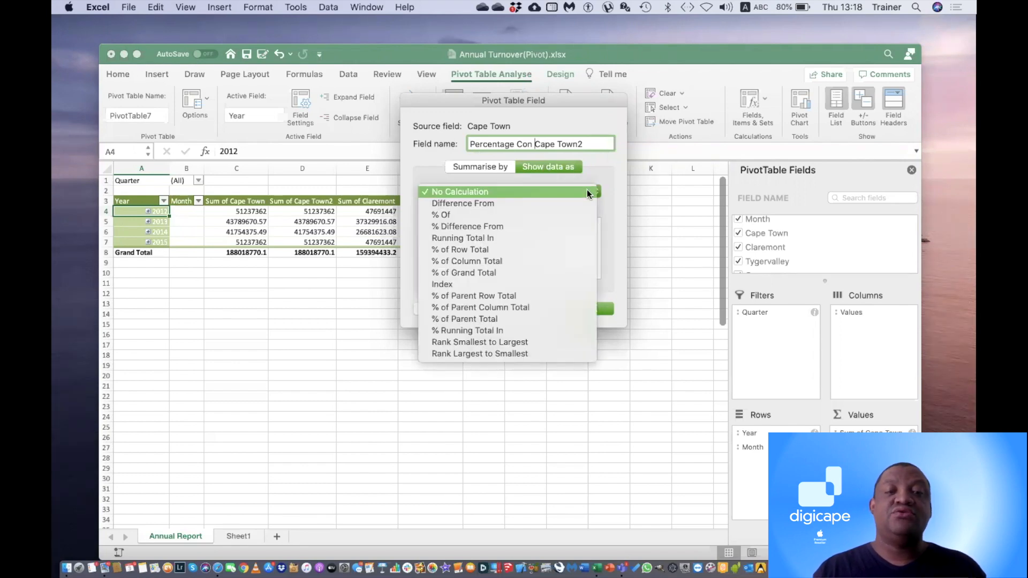
click(538, 261)
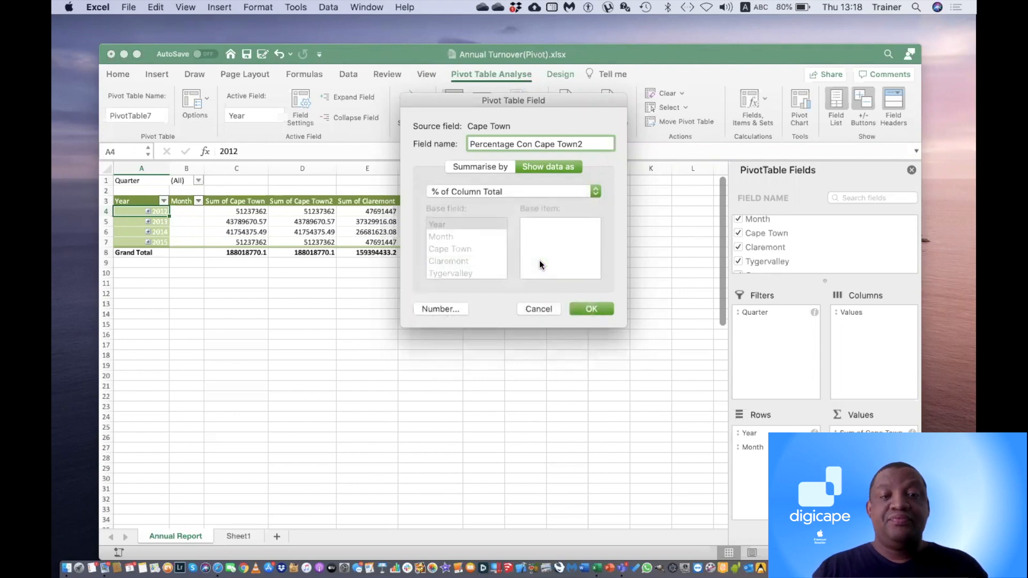
click(593, 309)
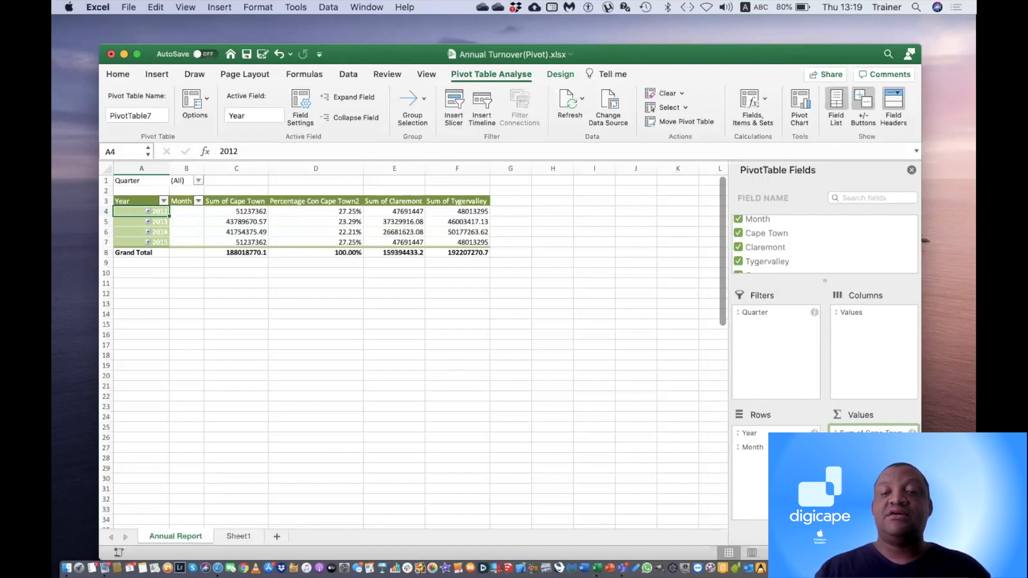
Remove the percentage Cape Town field from the values and insert an enlarged pivot chart below the pivot table
drag(873, 445, 545, 418)
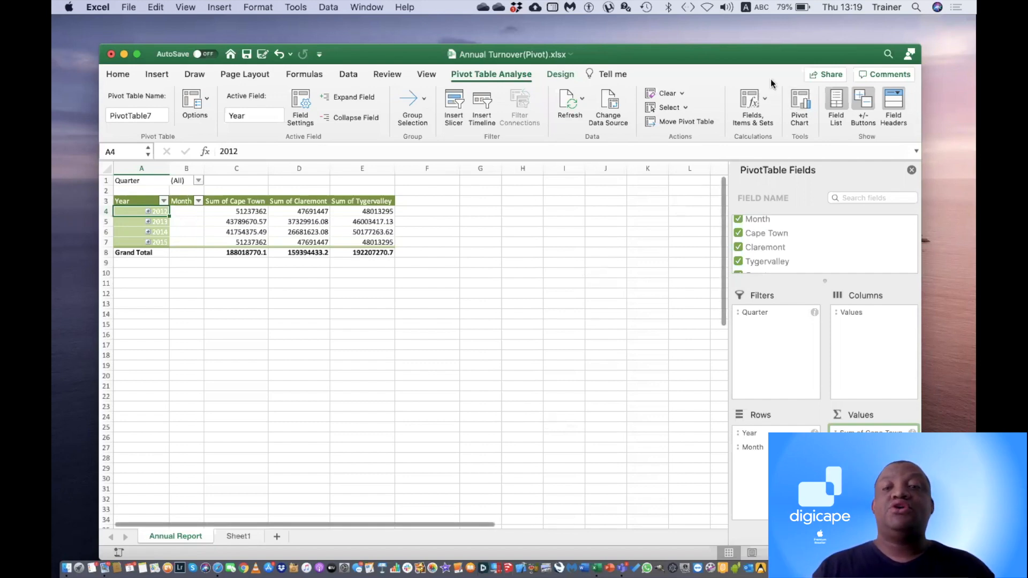
click(802, 103)
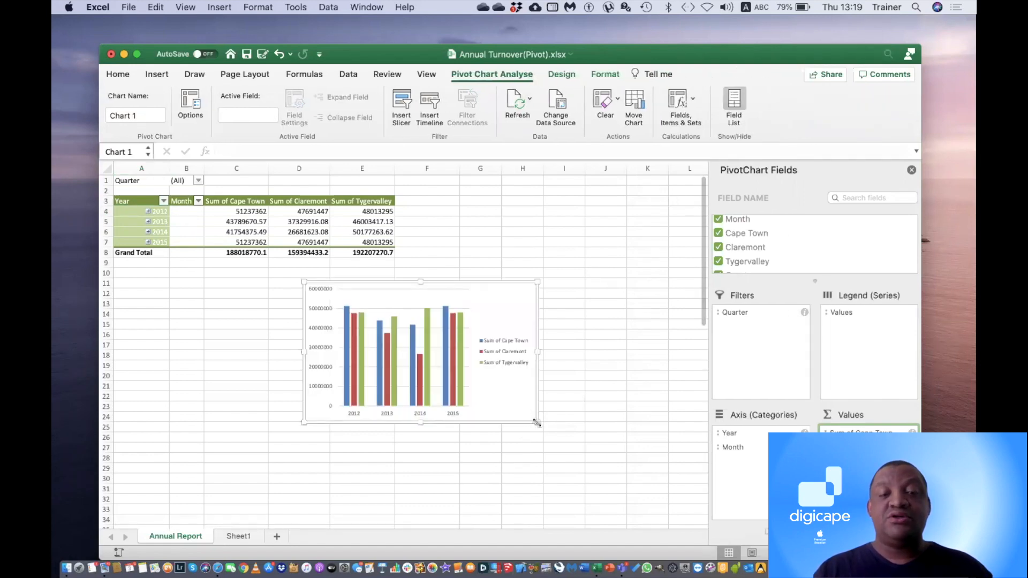
drag(537, 422, 645, 477)
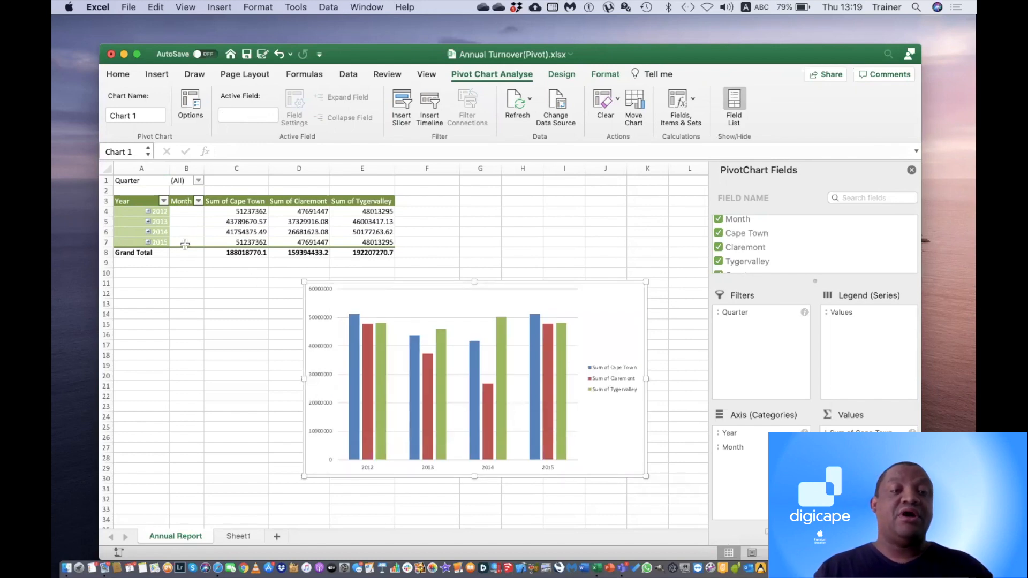
Expand the 2012 row into its months and collapse it again
click(148, 212)
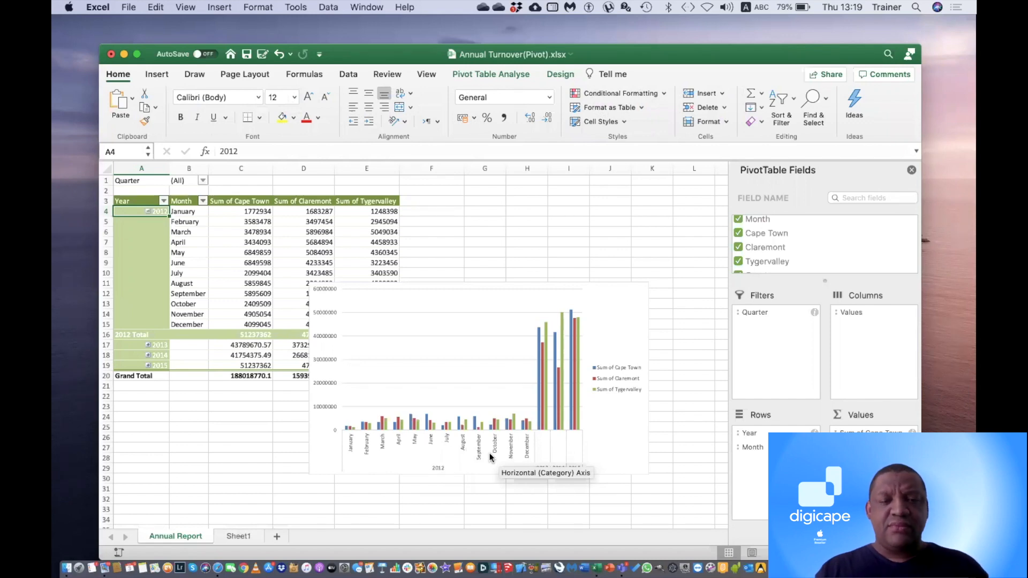
click(147, 212)
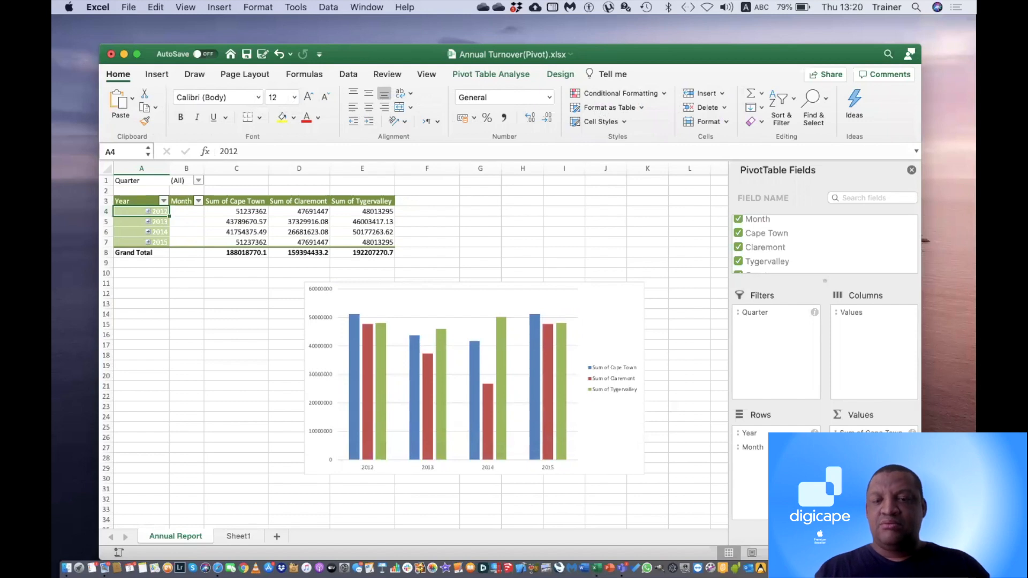
Remove the Claremont field from the values and move the pivot chart beneath the pivot table, starting in column B at row 12
drag(868, 447, 551, 504)
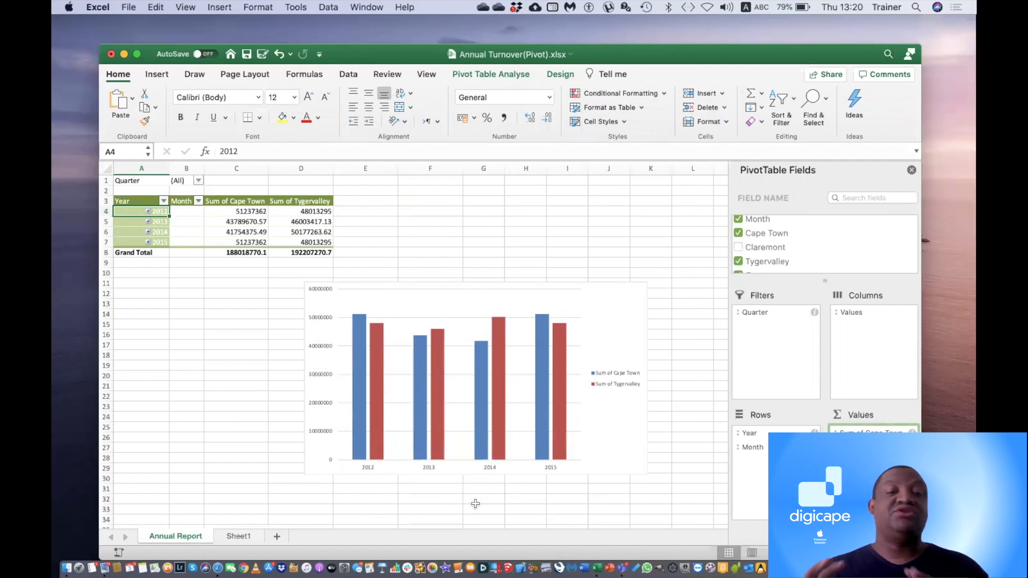
click(497, 299)
drag(496, 299, 475, 302)
drag(475, 302, 479, 303)
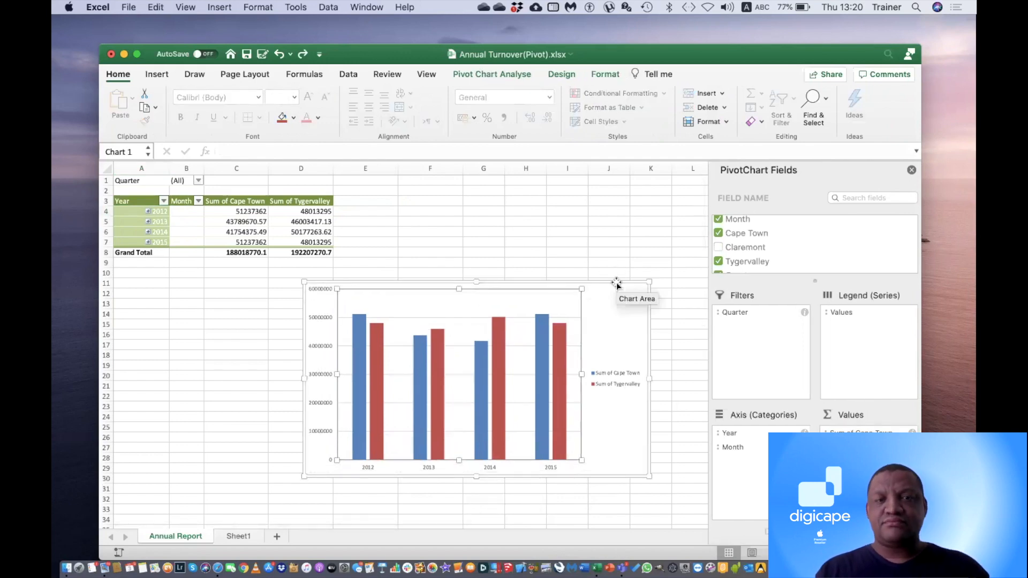
drag(615, 283, 482, 291)
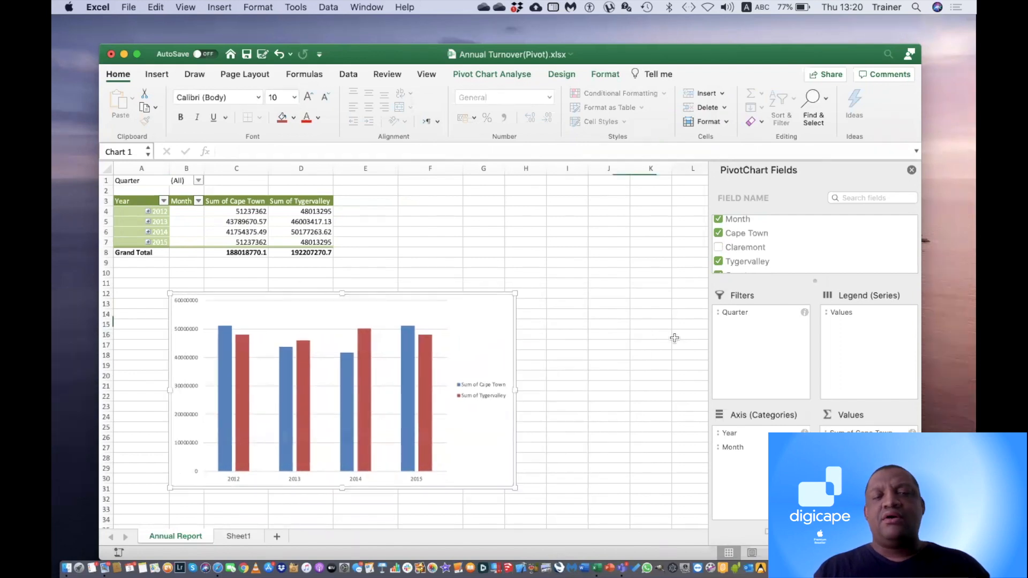
click(676, 335)
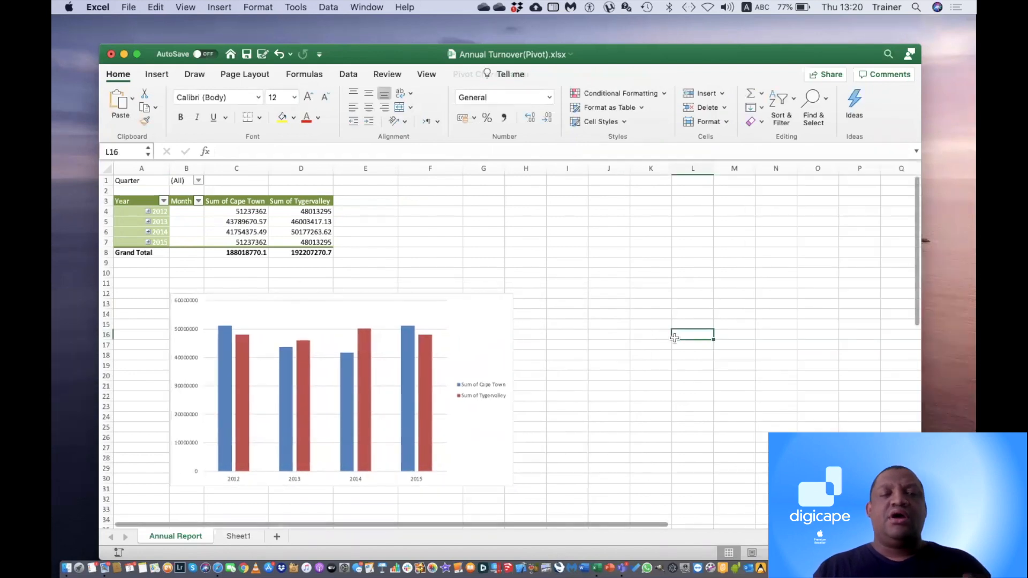
Remove the Quarter field from the pivot chart's filters and shift the chart so it starts in column A
click(478, 349)
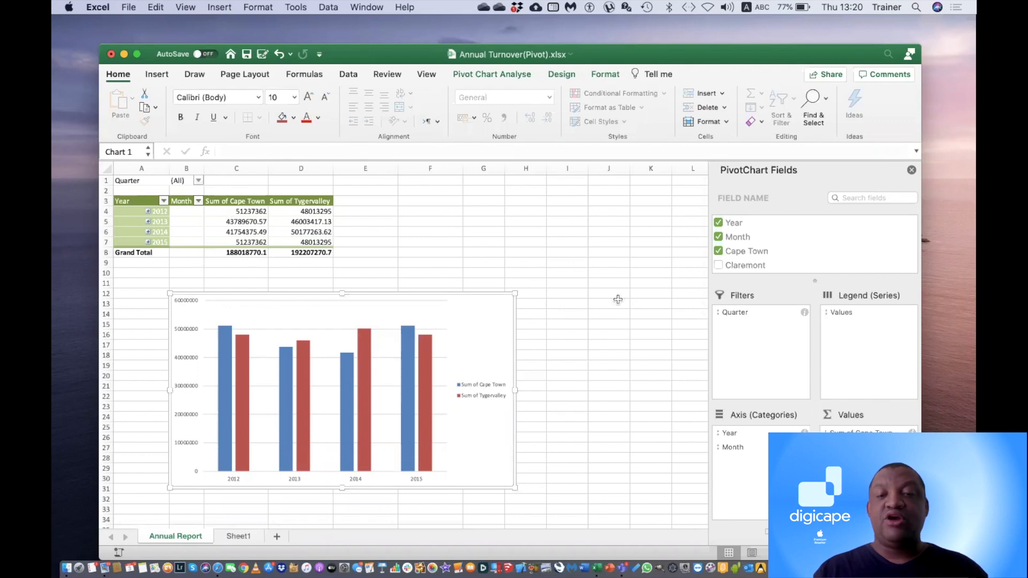
drag(735, 312, 552, 231)
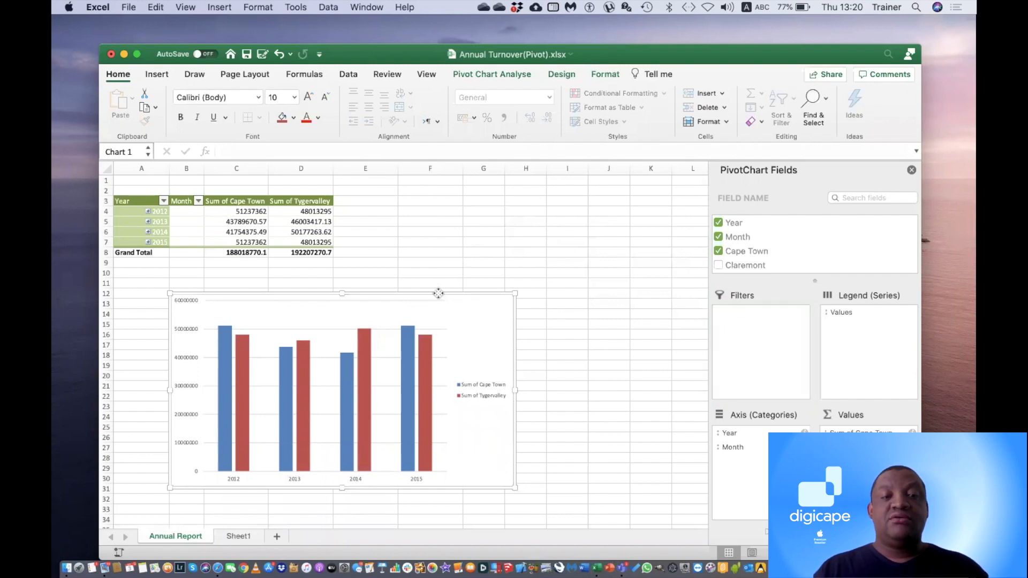
drag(438, 294, 395, 292)
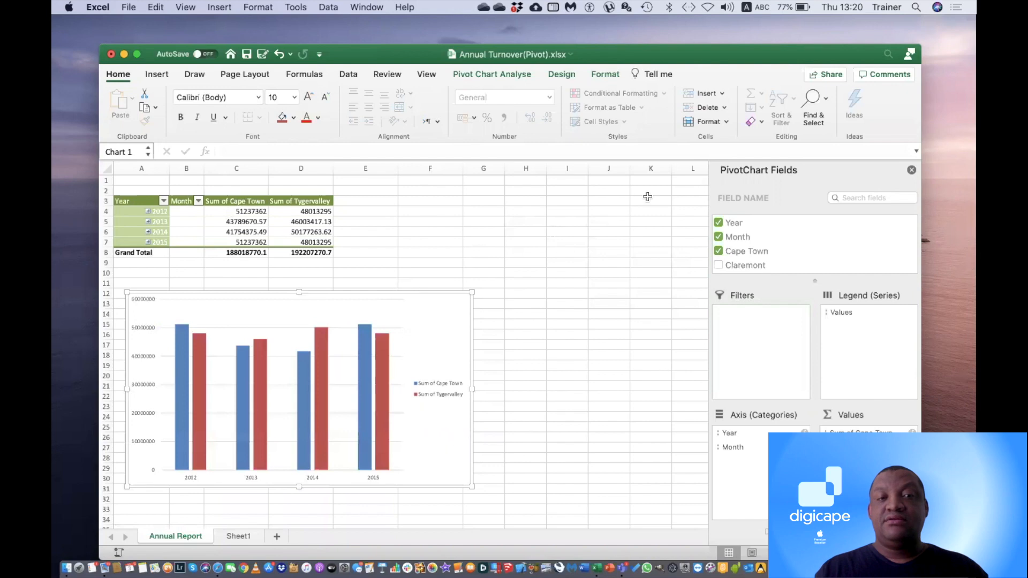
Insert a slicer for the Quarter field and place it beside the pivot chart, around columns H to J
click(510, 73)
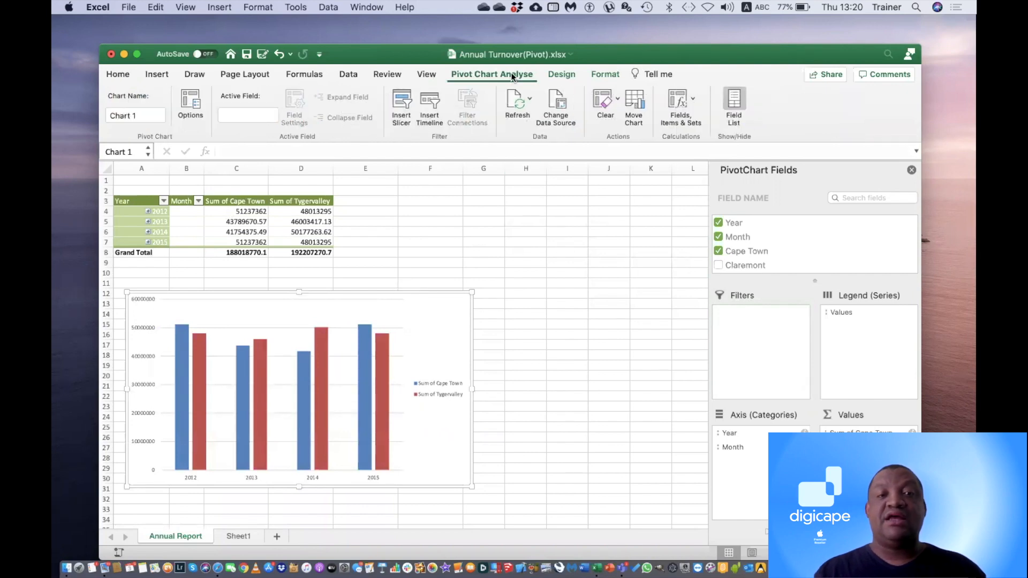
click(401, 98)
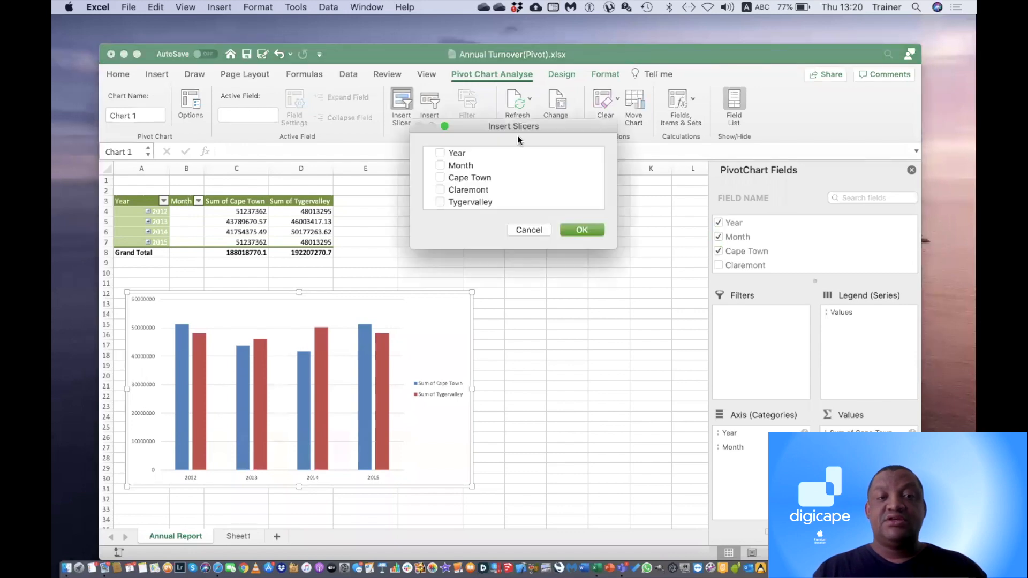
drag(503, 128, 571, 171)
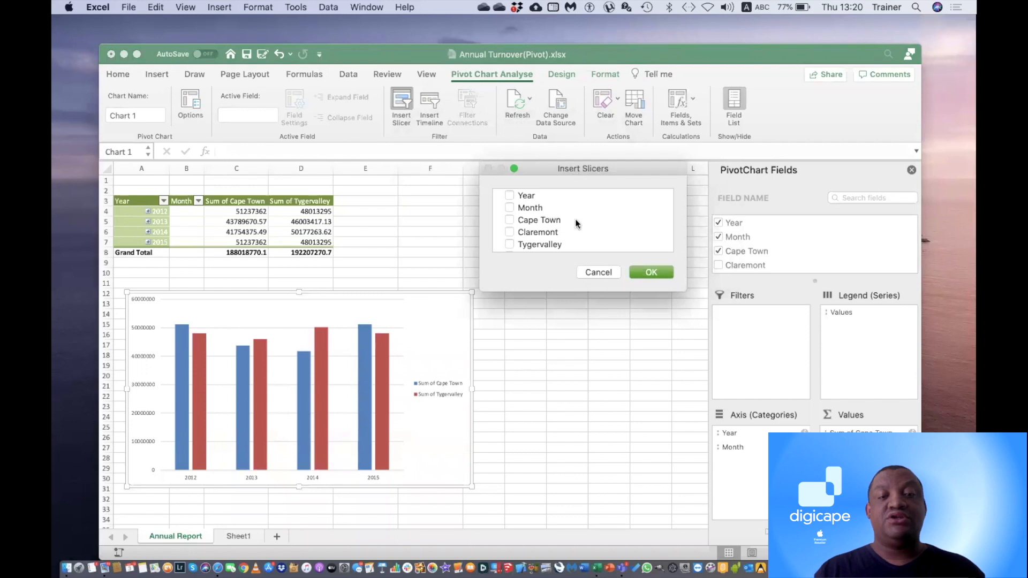
scroll(576, 223, down, 2)
scroll(577, 224, up, 2)
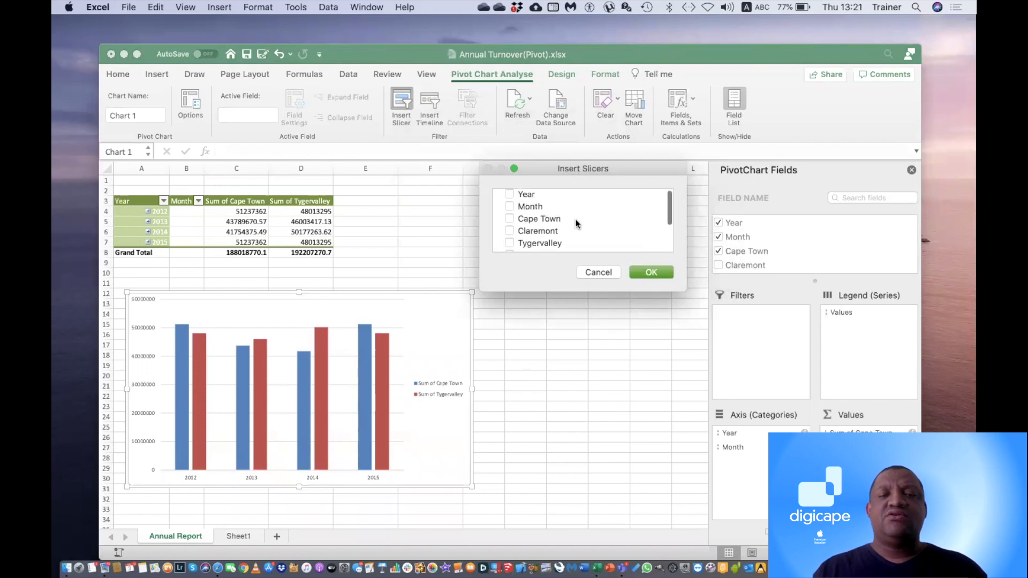
scroll(576, 224, down, 4)
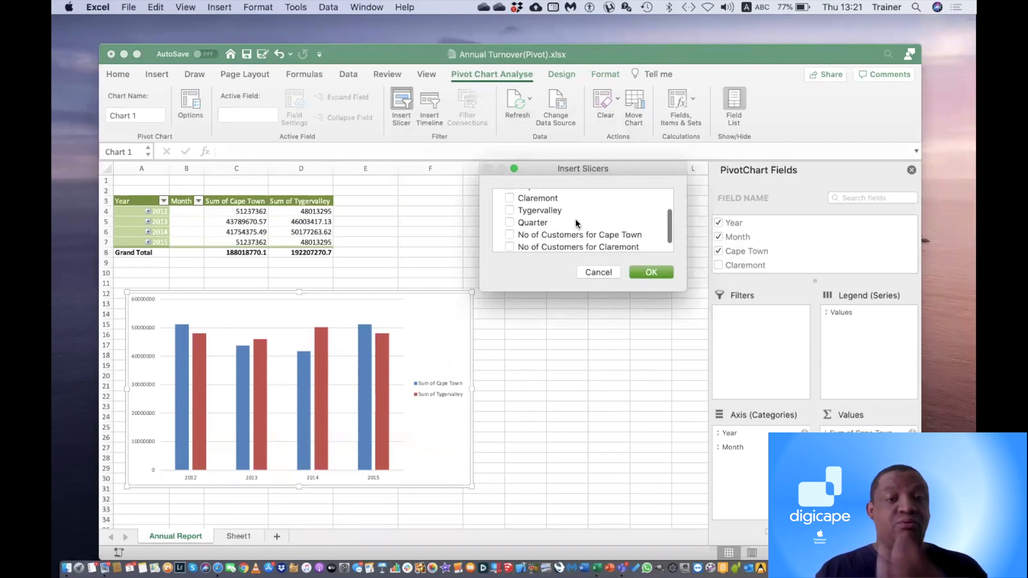
click(509, 222)
click(651, 272)
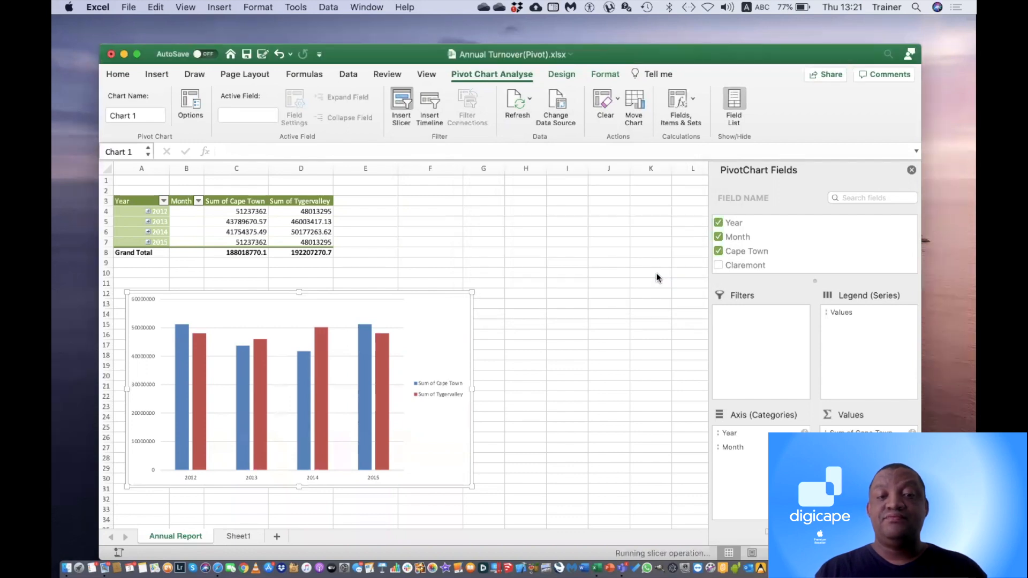
drag(445, 292, 596, 296)
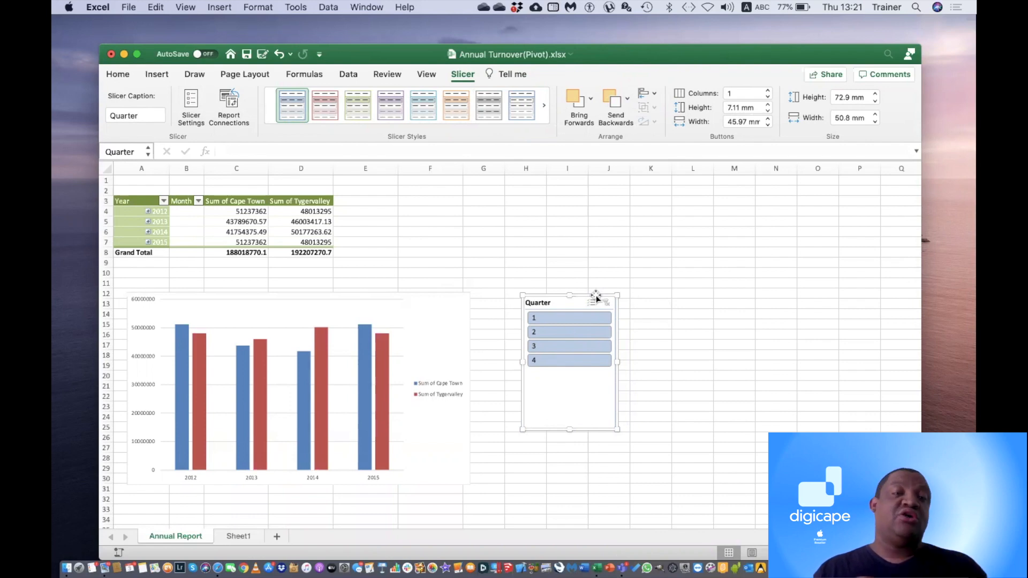
Close the pivot table's field list and display it again
click(277, 221)
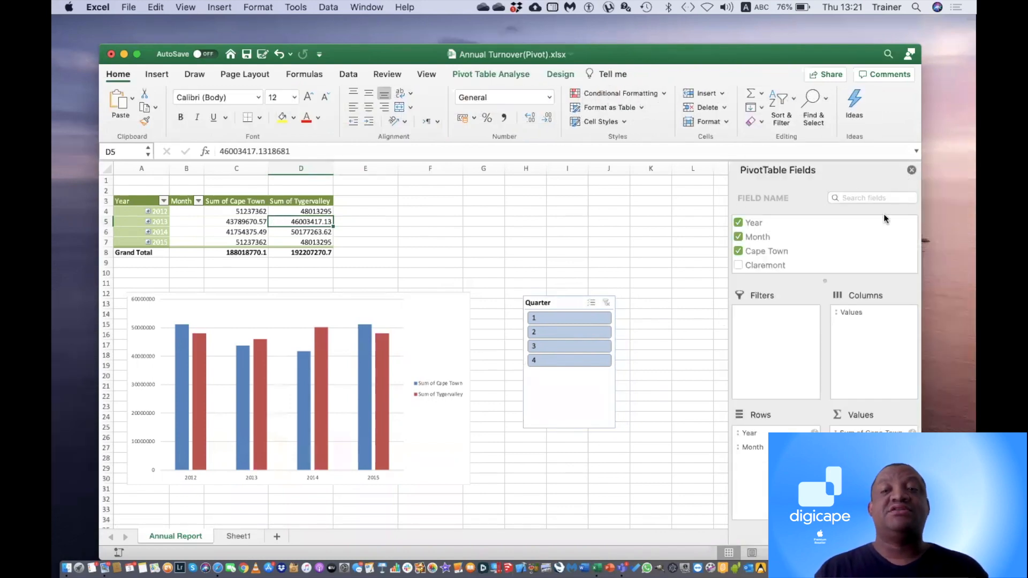
click(912, 170)
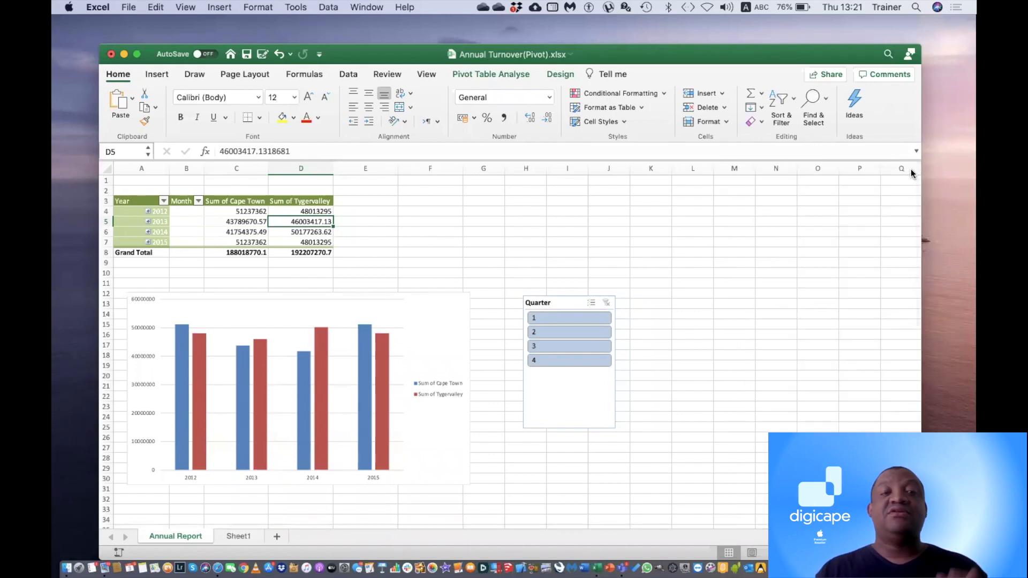
click(474, 80)
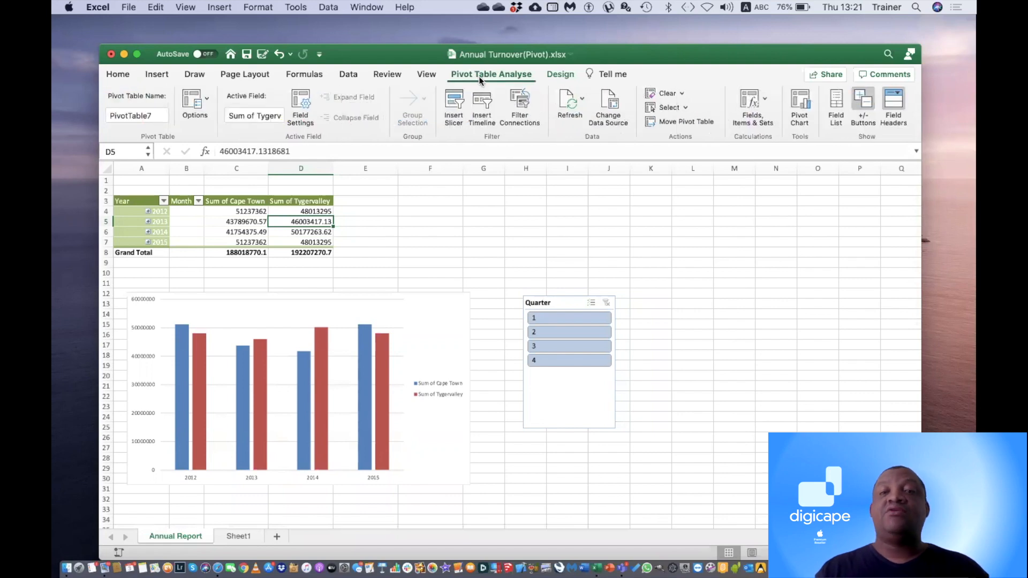
click(838, 103)
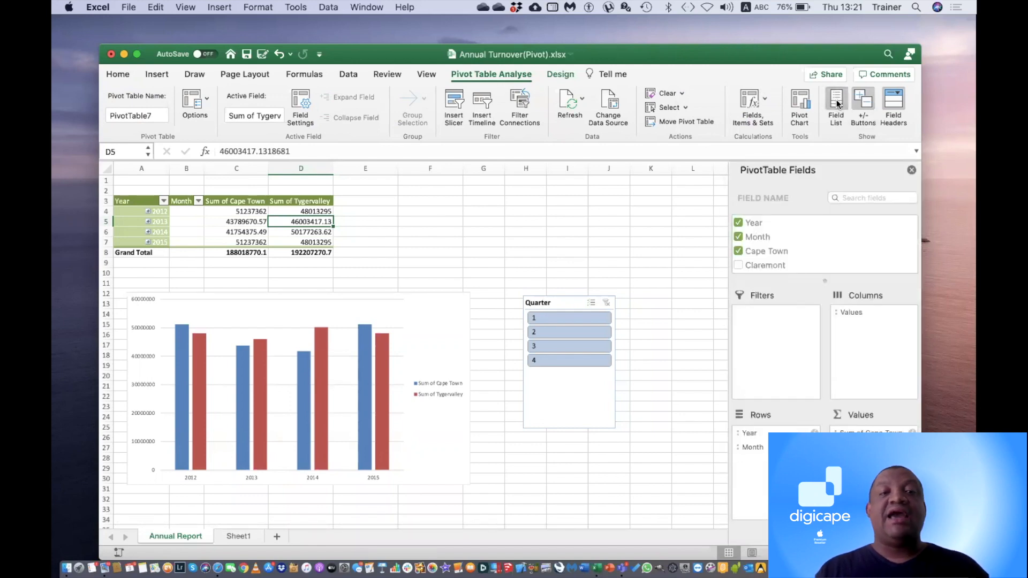
Insert a slicer for the Month field and place it on the far side of the Quarter slicer
click(453, 99)
scroll(477, 178, down, 3)
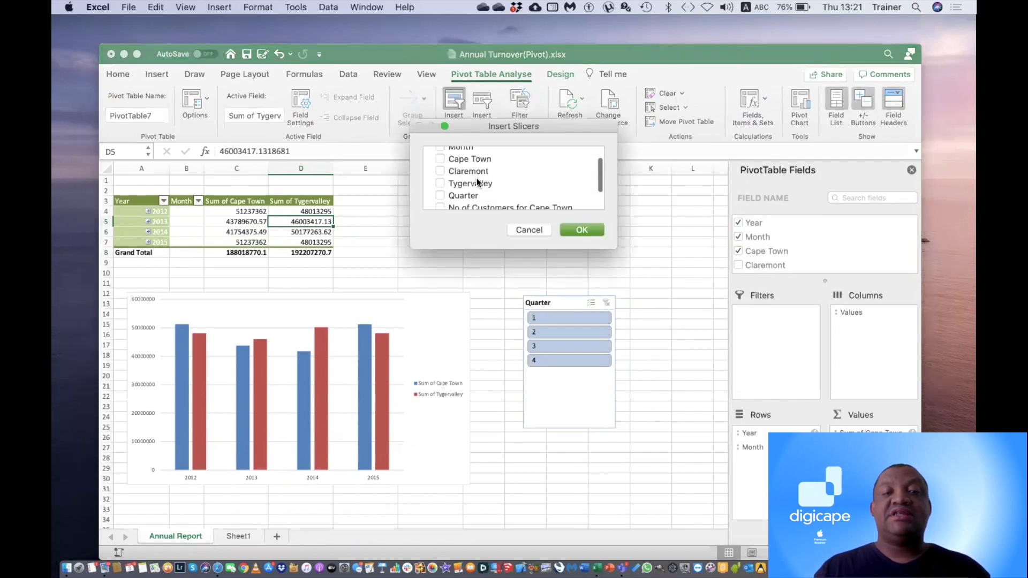
scroll(477, 177, up, 3)
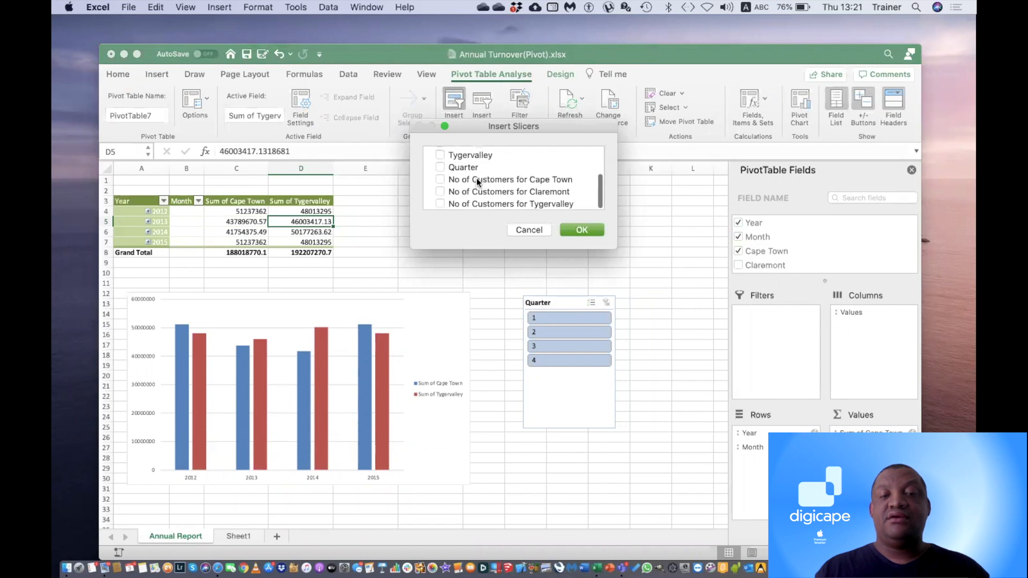
click(581, 230)
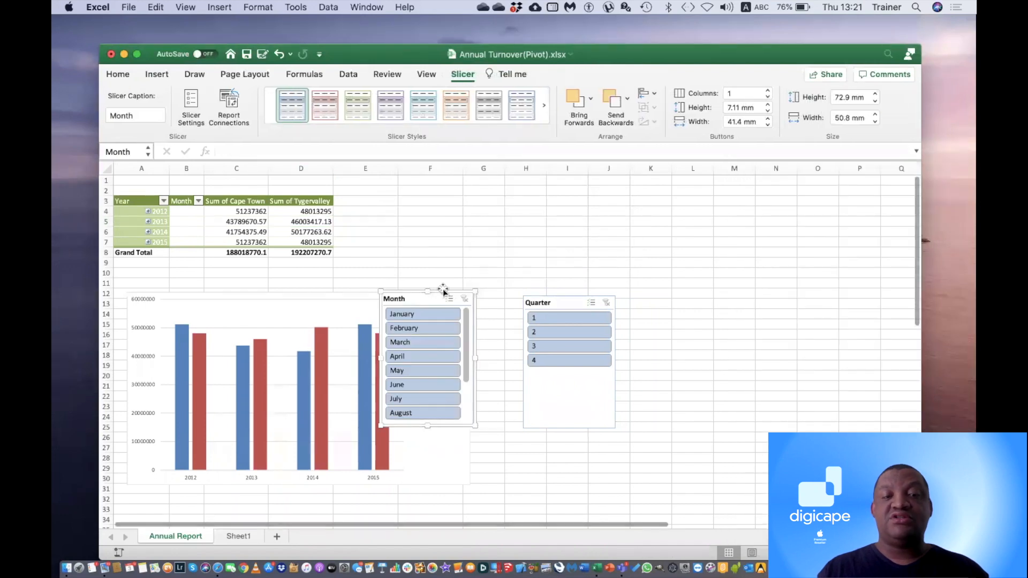
drag(445, 289, 720, 291)
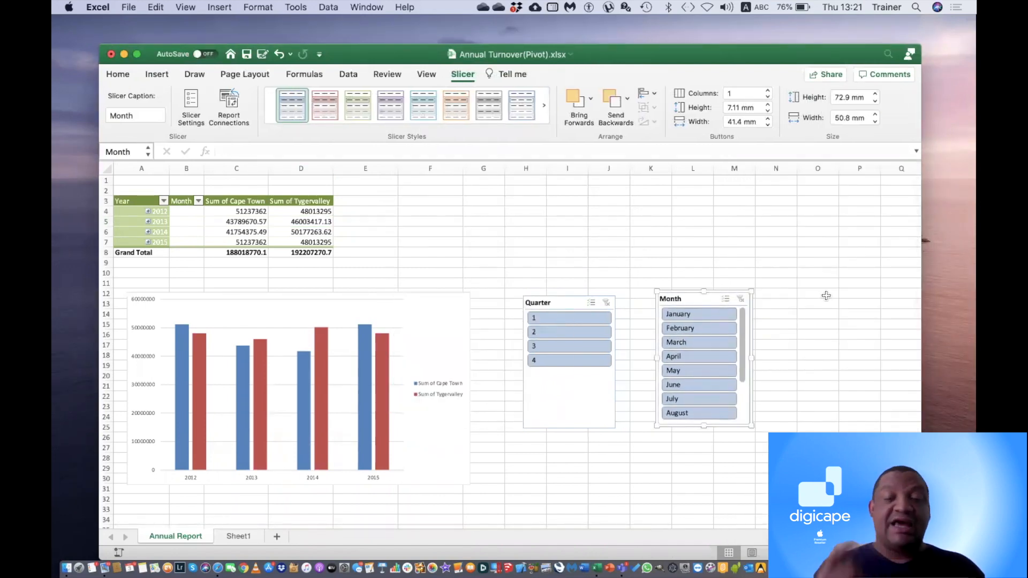
Filter the pivot table and chart to quarter 3 and August with the slicers
click(558, 348)
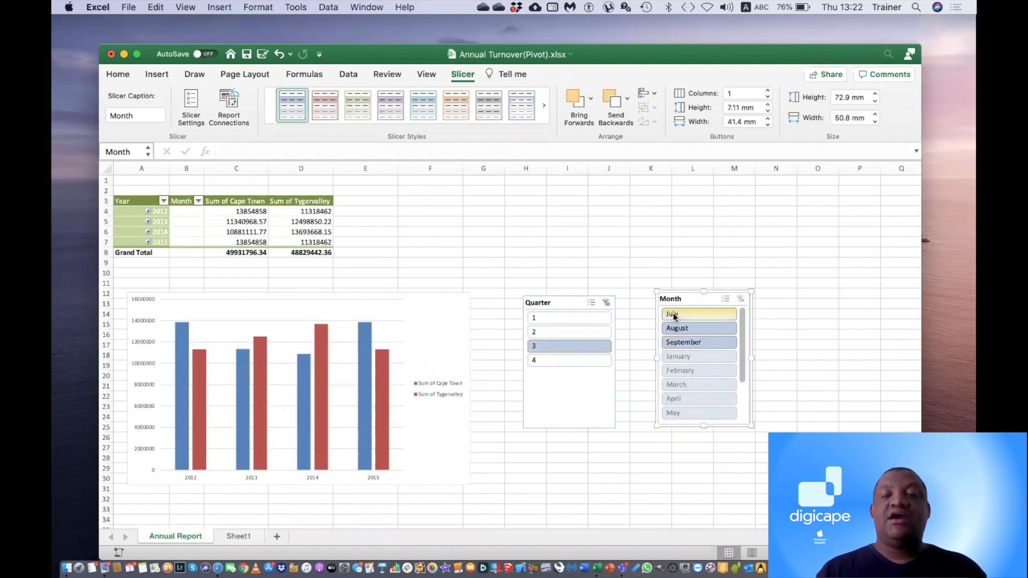
click(693, 329)
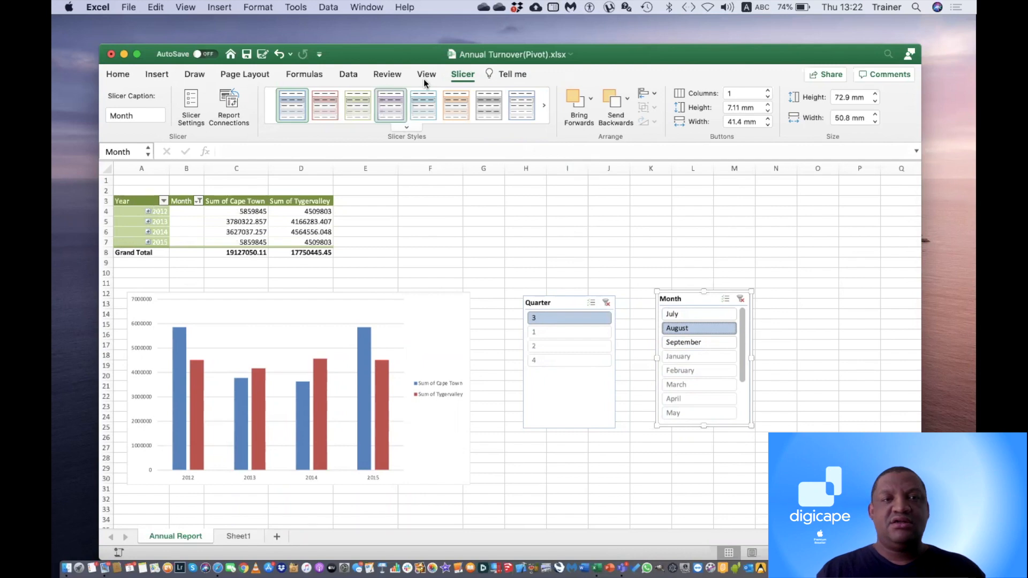
Expand the 2012, 2013, 2014 and 2015 rows of the pivot table into their months
click(208, 224)
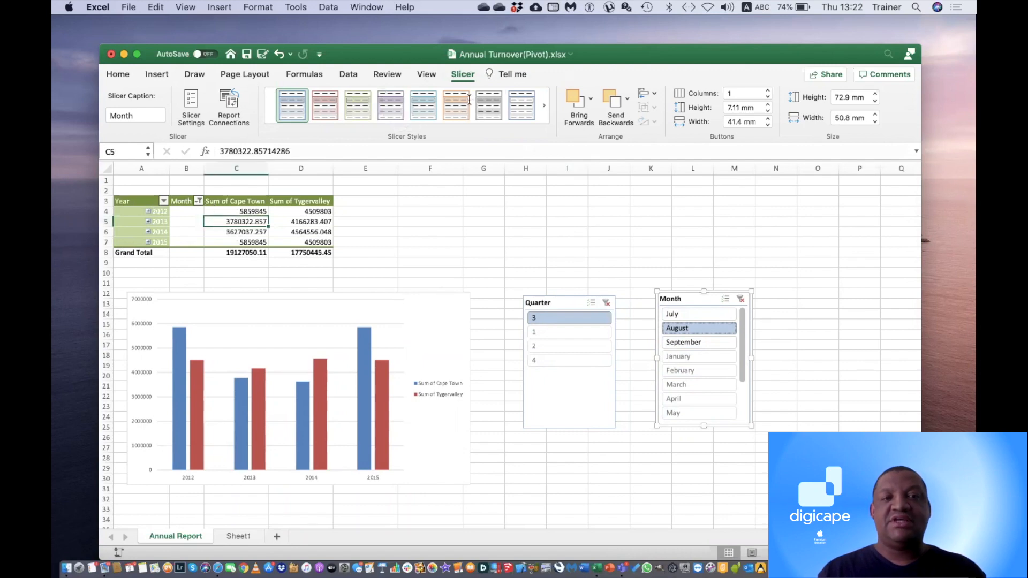
click(508, 74)
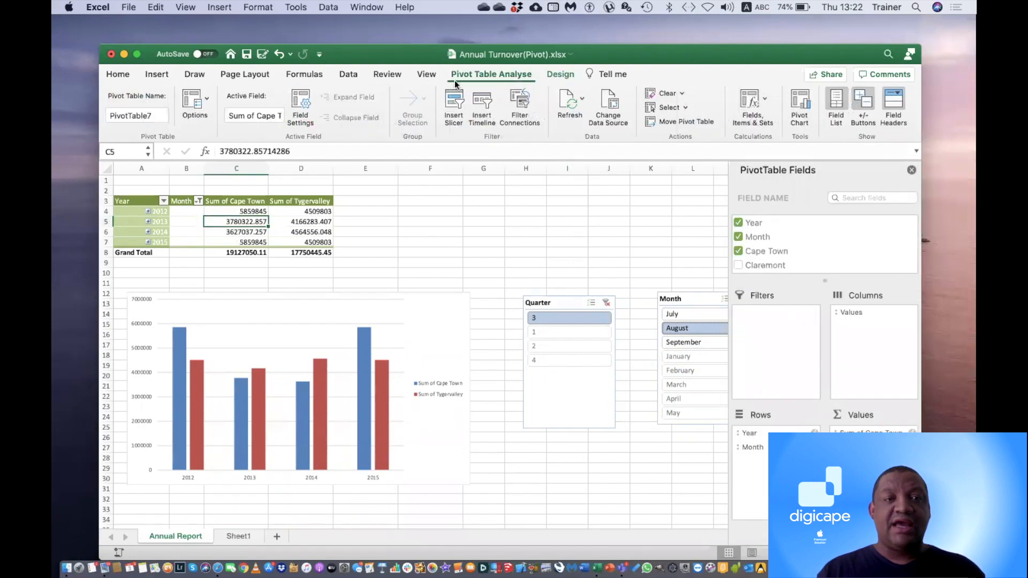
click(326, 214)
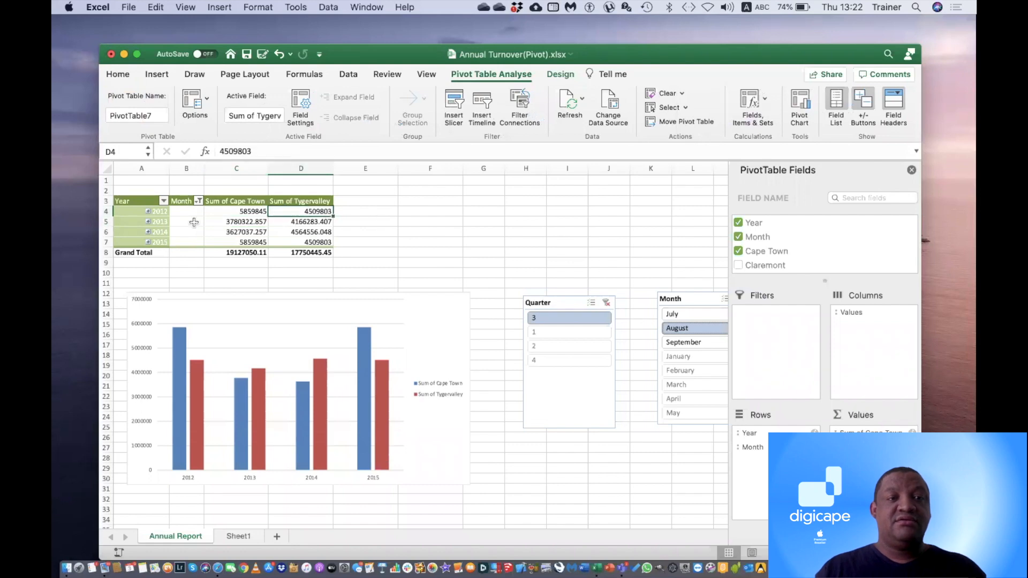
click(148, 212)
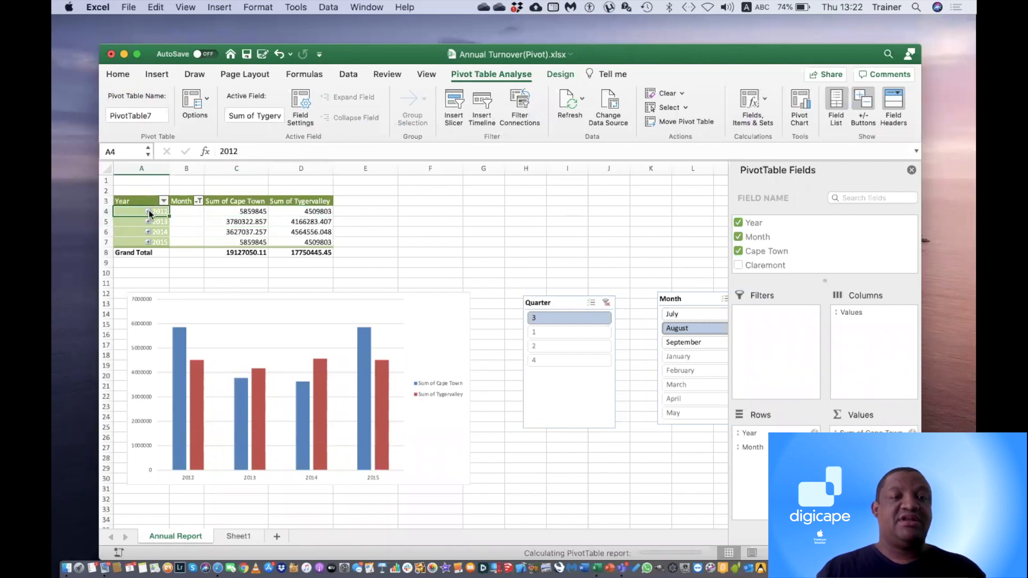
click(149, 232)
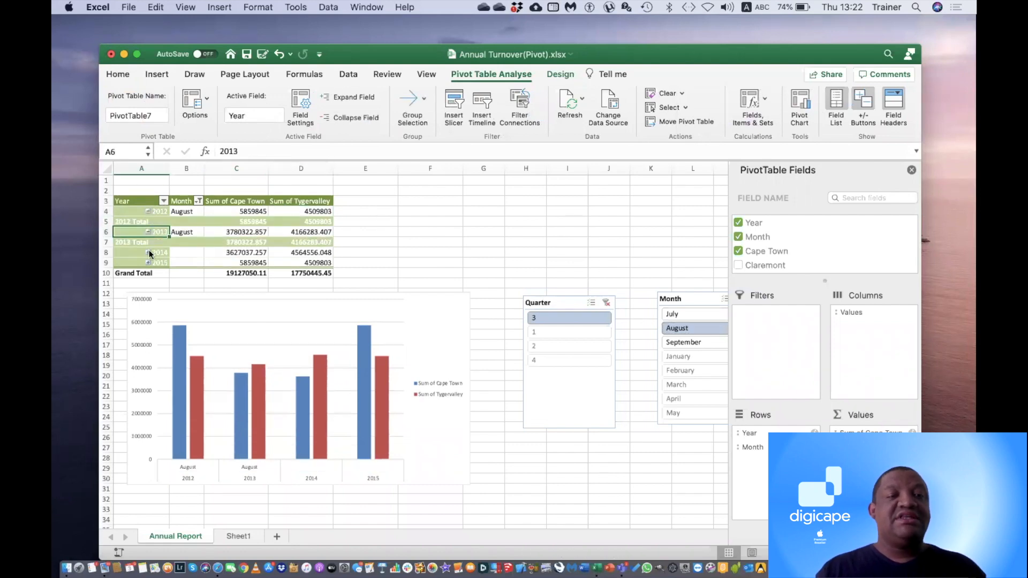
click(148, 253)
click(148, 273)
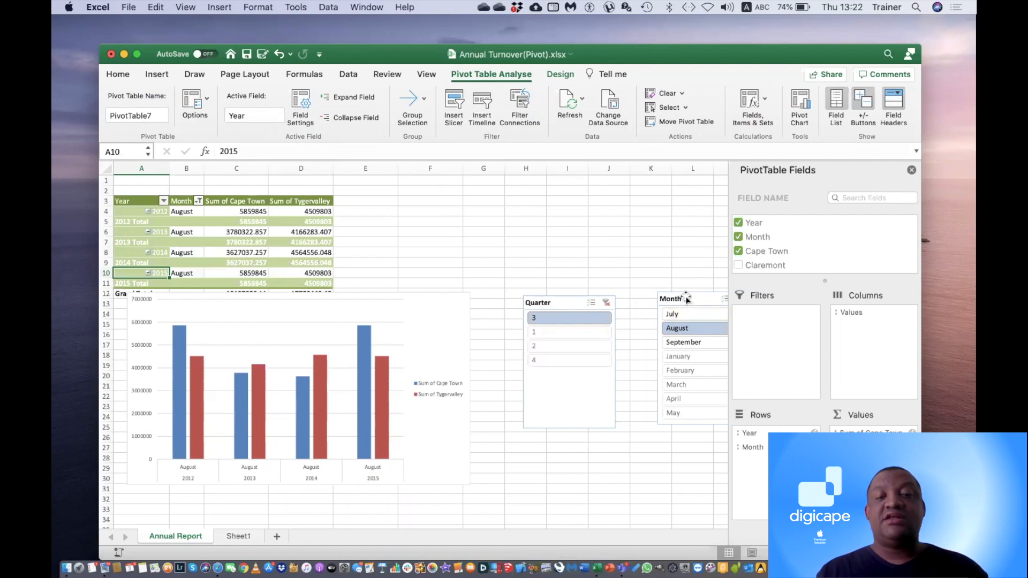
Move the Month slicer closer to the Quarter slicer and clear the filters of both slicers
drag(686, 296, 660, 297)
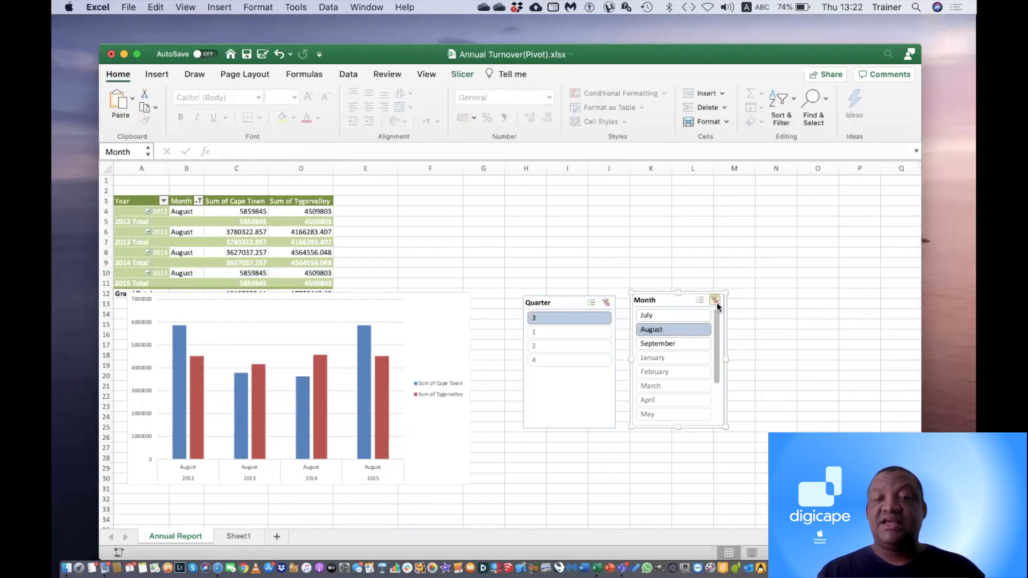
click(605, 303)
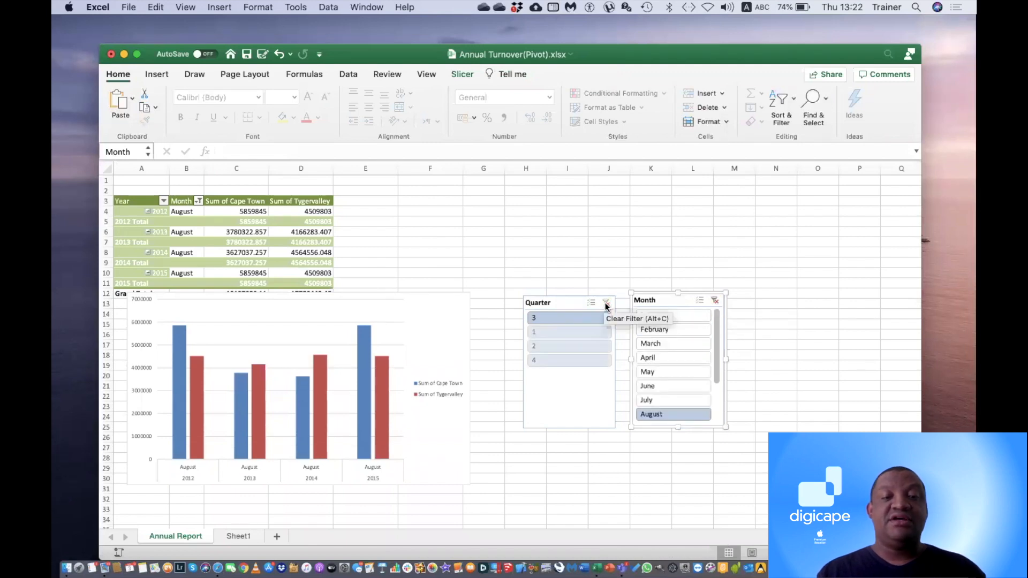
click(716, 301)
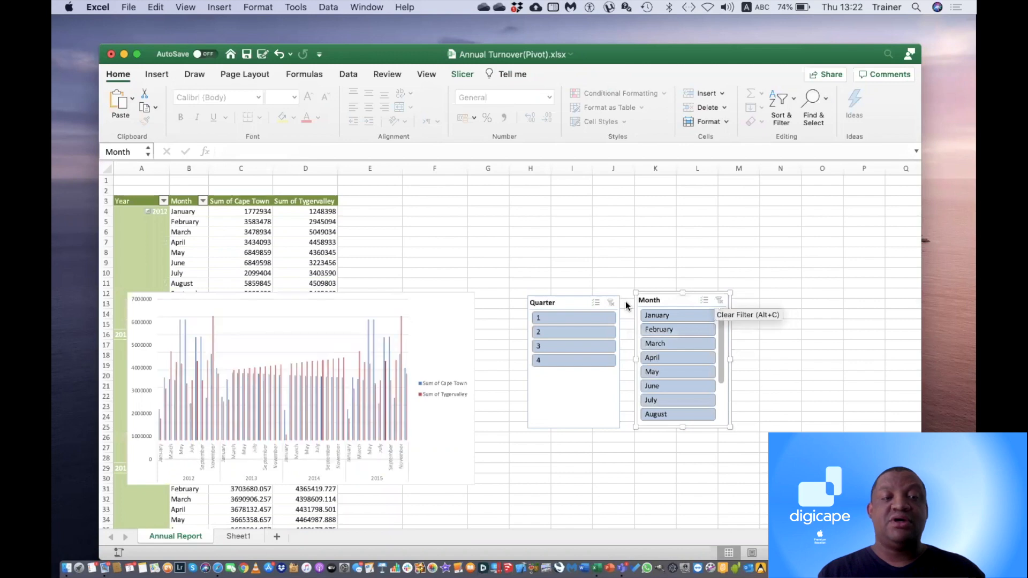
Move the pivot chart beside the pivot table and arrange the Quarter and Month slicers in a row below the chart
drag(263, 301, 652, 191)
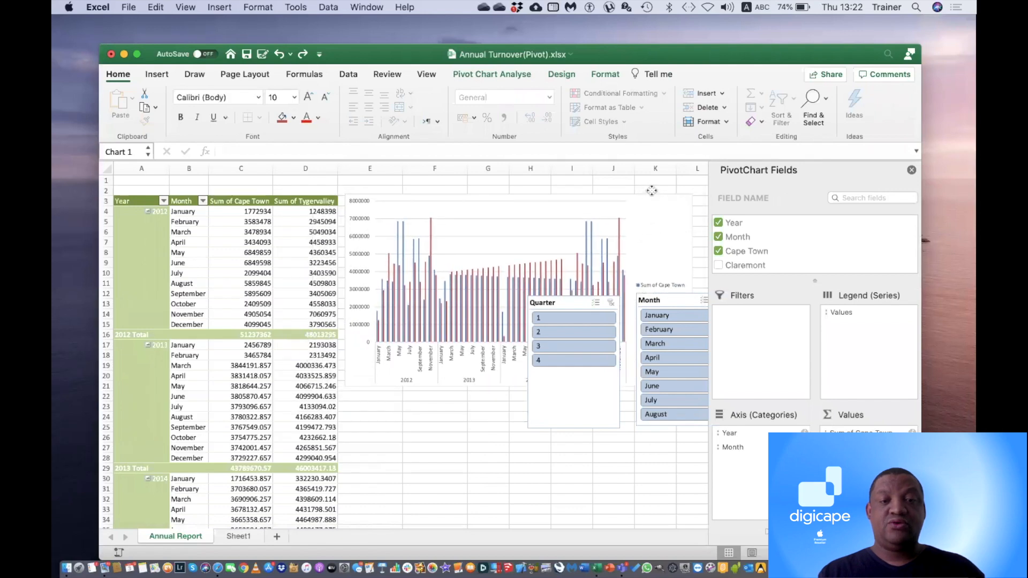
drag(567, 301, 413, 401)
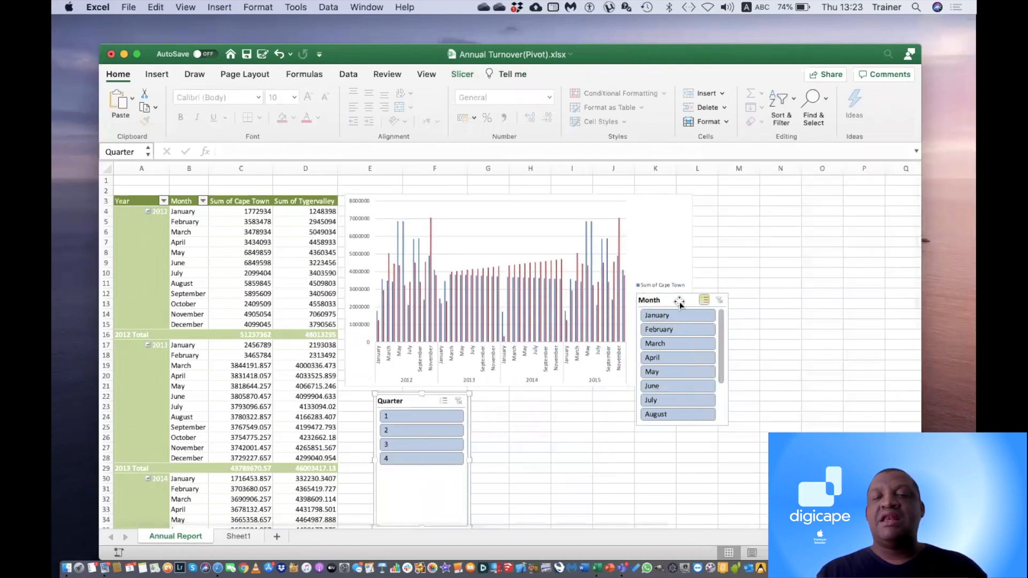
drag(679, 299, 582, 404)
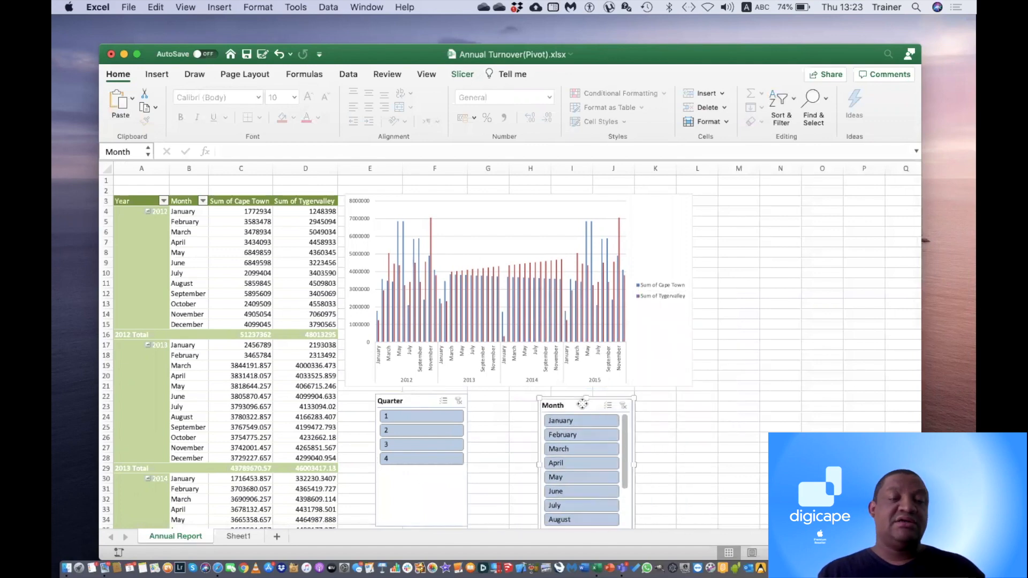